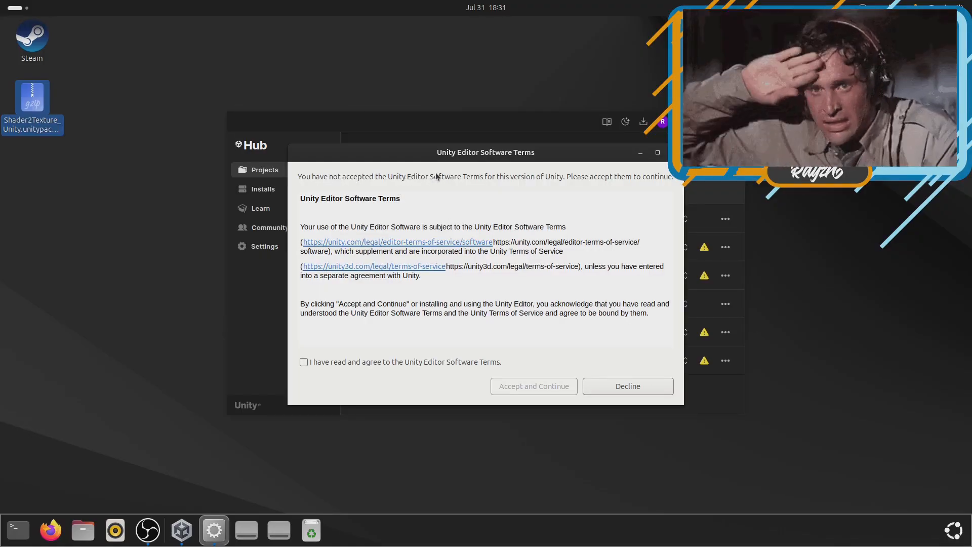
Agree to the Unity Editor Software Terms and continue opening the Shader2Texture project
left_click(358, 363)
left_click(551, 388)
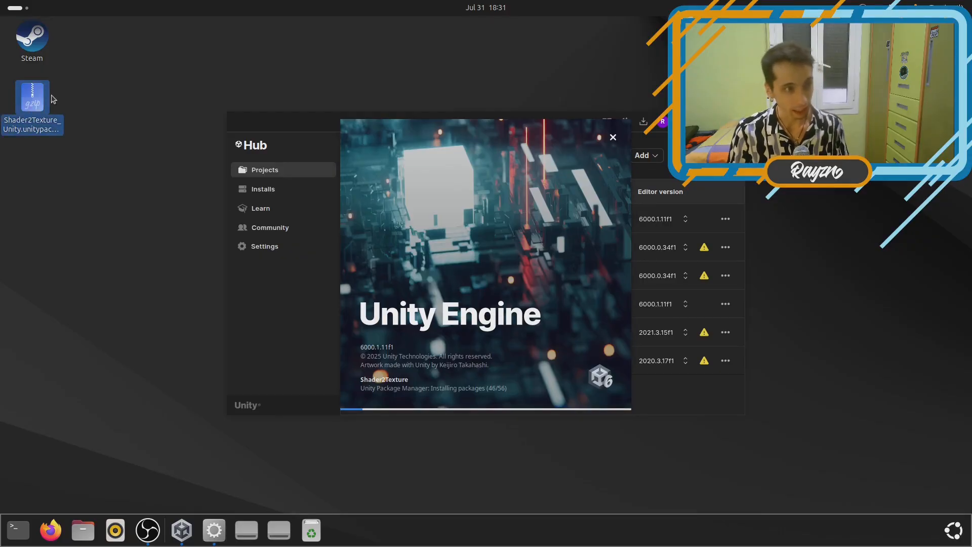
left_click(65, 163)
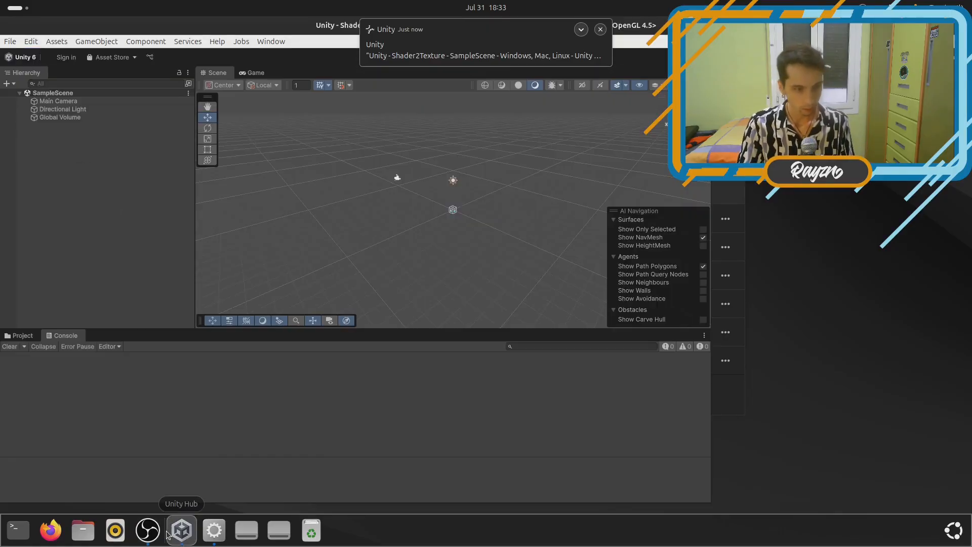
left_click(145, 531)
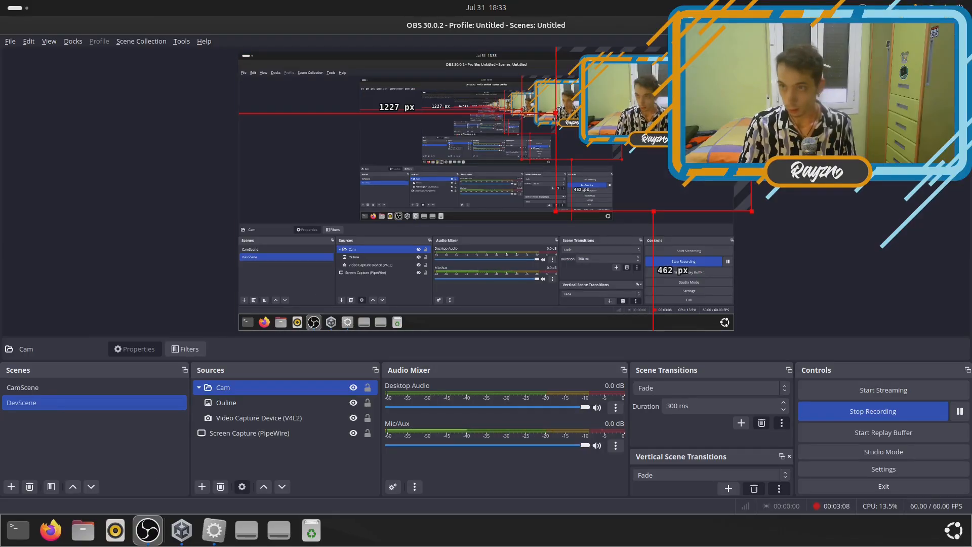
key("alt+Tab")
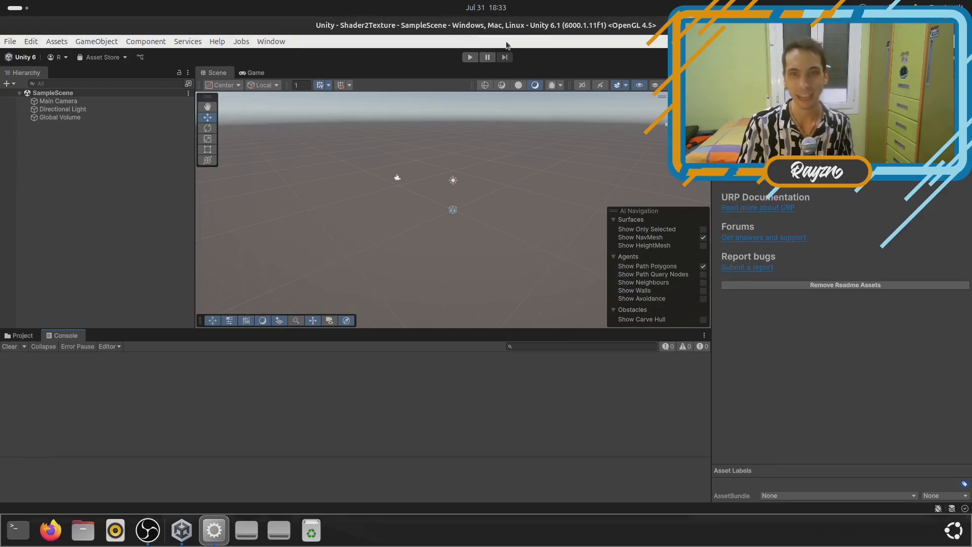
Tile the Unity editor on the right half of the screen and minimize the Hub window to uncover the desktop
key("super+Right")
key("alt+Tab")
key("alt+Tab")
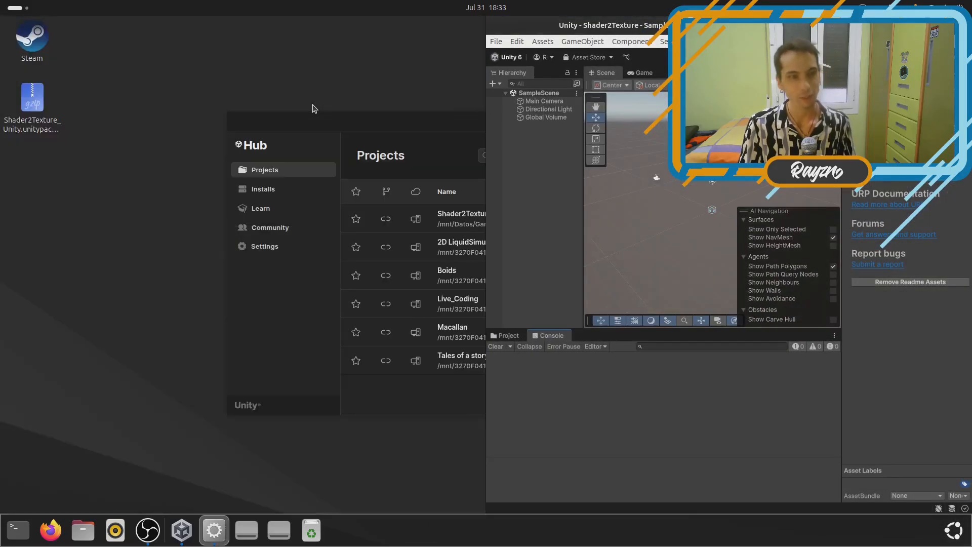
left_click_drag(357, 129, 278, 124)
left_click(606, 116)
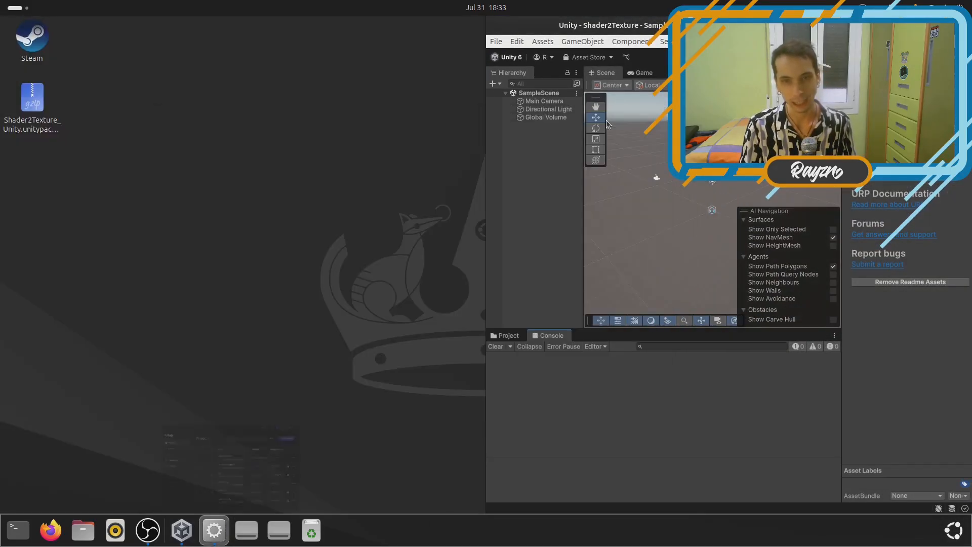
Import the Shader2Texture_Unity package from the desktop into the project's Assets folder with all its items included
left_click_drag(32, 109, 220, 213)
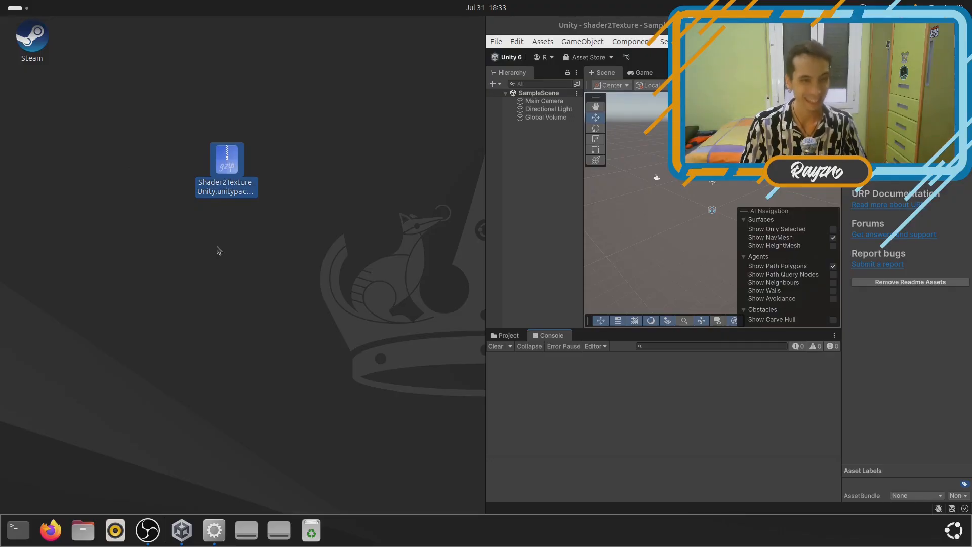
left_click_drag(223, 174, 623, 415)
left_click(516, 333)
left_click(517, 336)
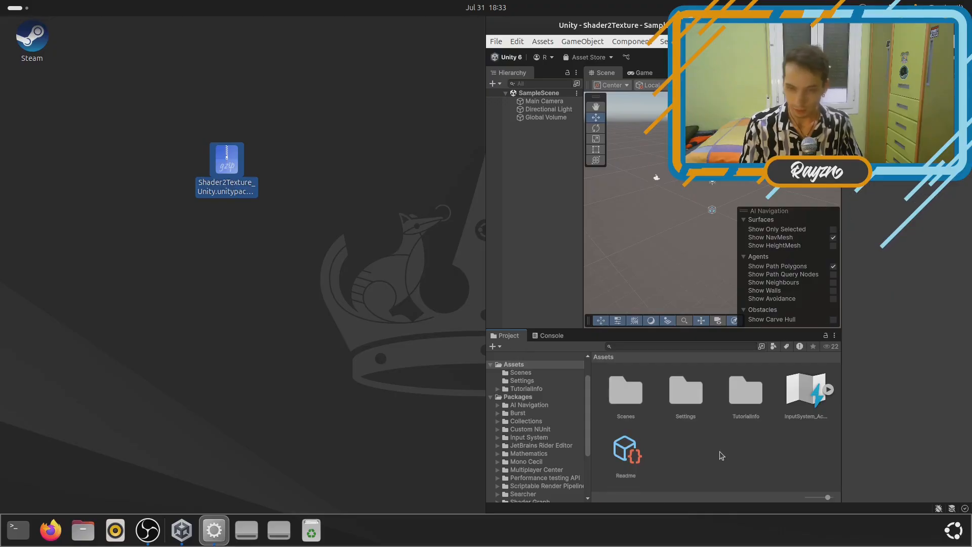
left_click_drag(225, 178, 699, 464)
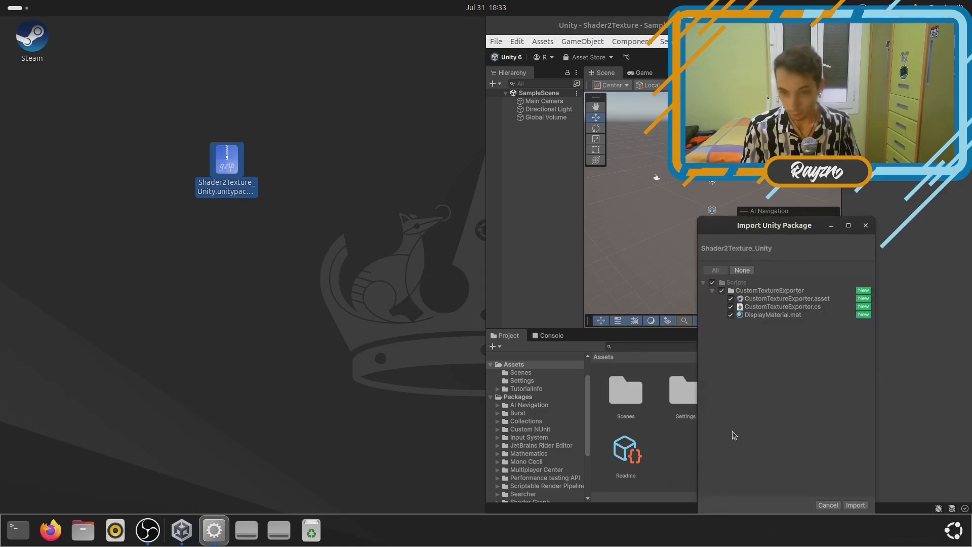
left_click(855, 505)
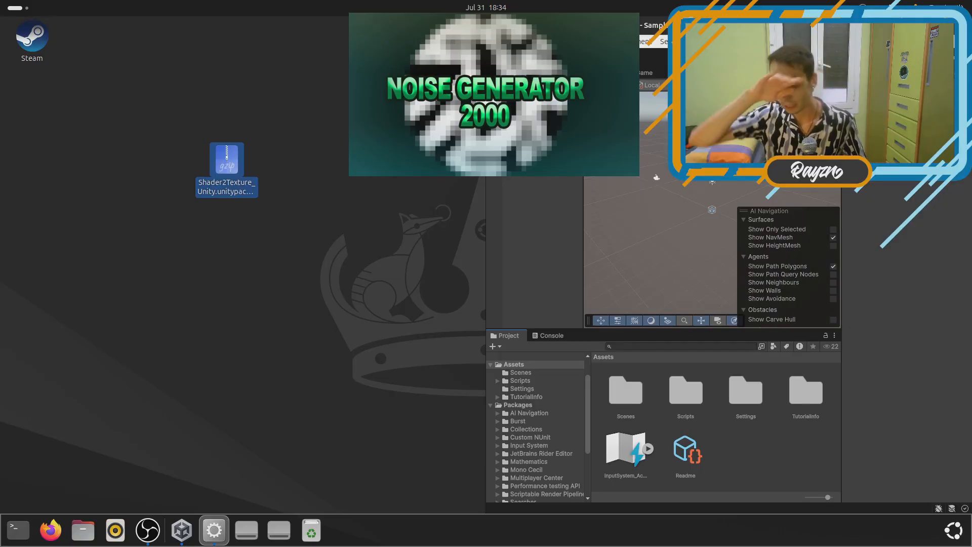
Maximize the Unity editor and open the imported CustomTextureExporter folder inside Scripts
left_click(315, 183)
left_click_drag(762, 4, 403, 4)
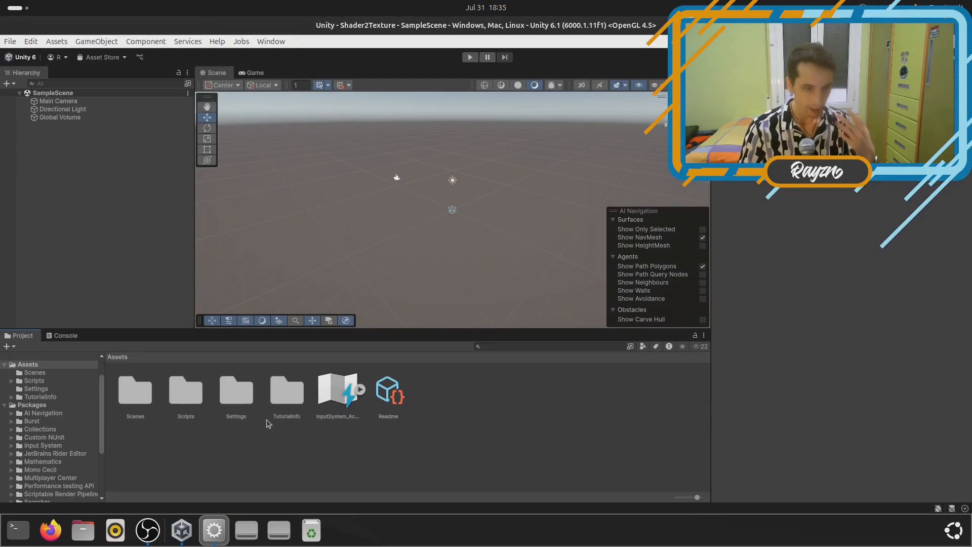
double_click(193, 397)
left_click(246, 452)
left_click(136, 393)
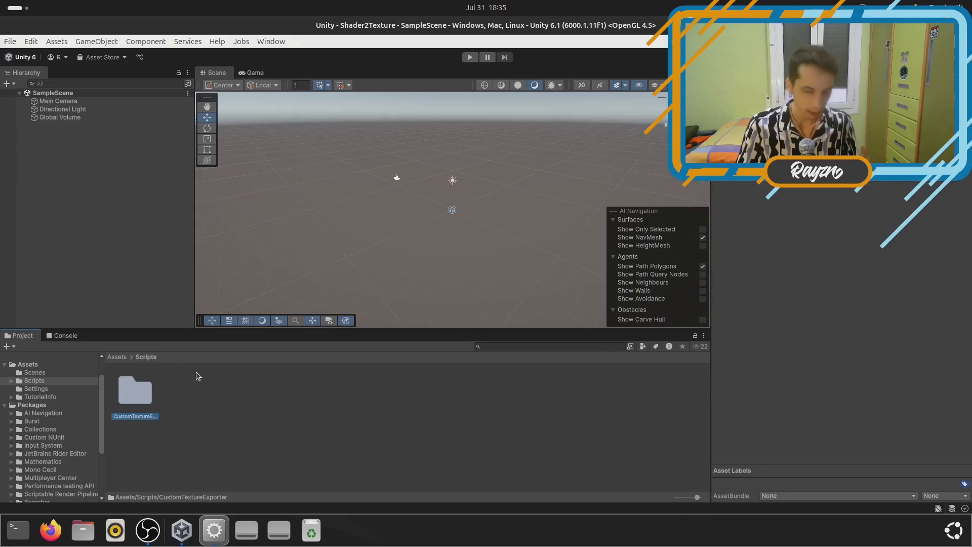
double_click(126, 400)
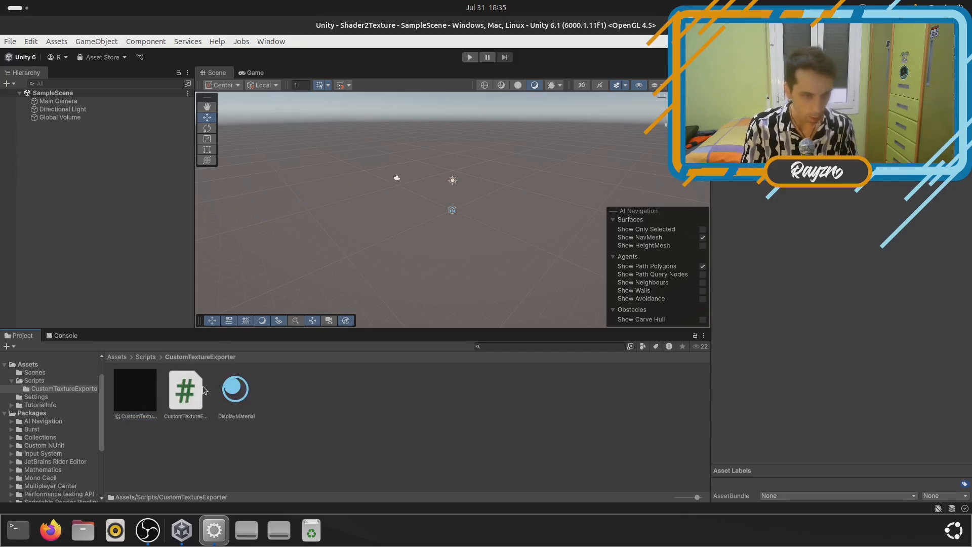
Create an empty object at the root of SampleScene and name it texture>Exporter
left_click(61, 163)
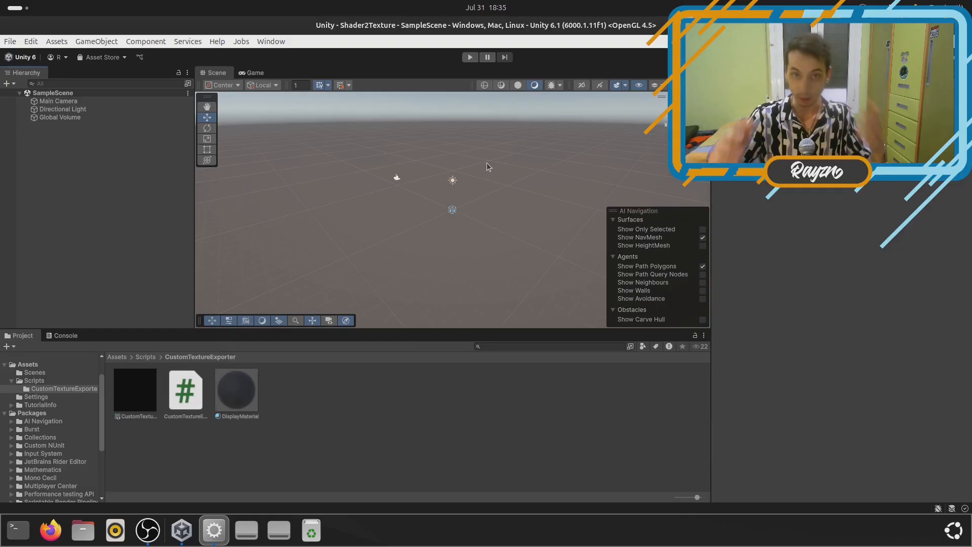
right_click(97, 174)
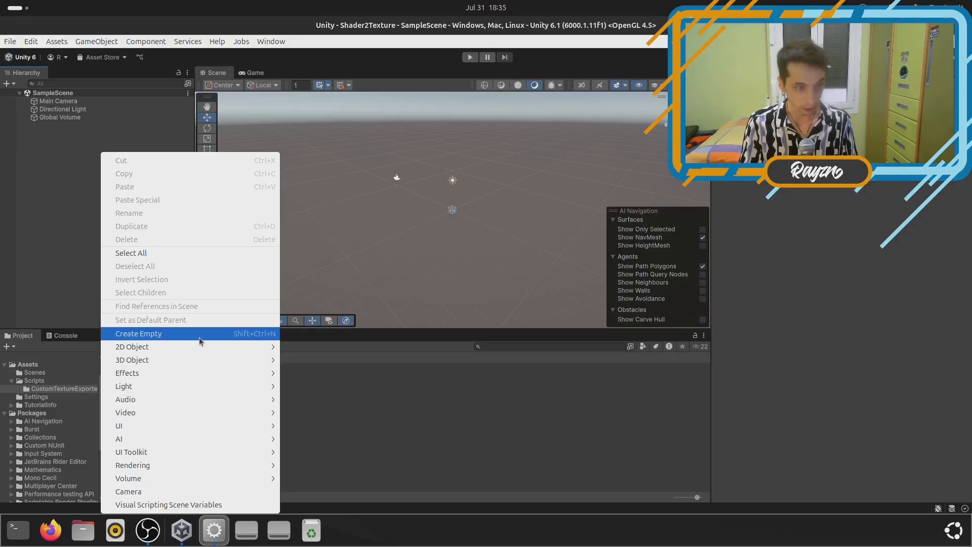
left_click(200, 338)
left_click(389, 232)
left_click(71, 126)
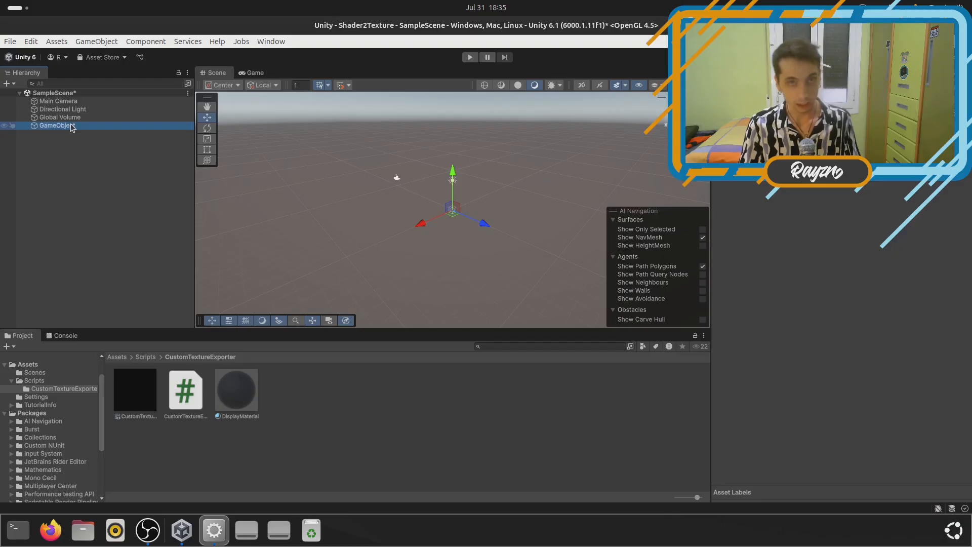
left_click(71, 126)
type("texture>E")
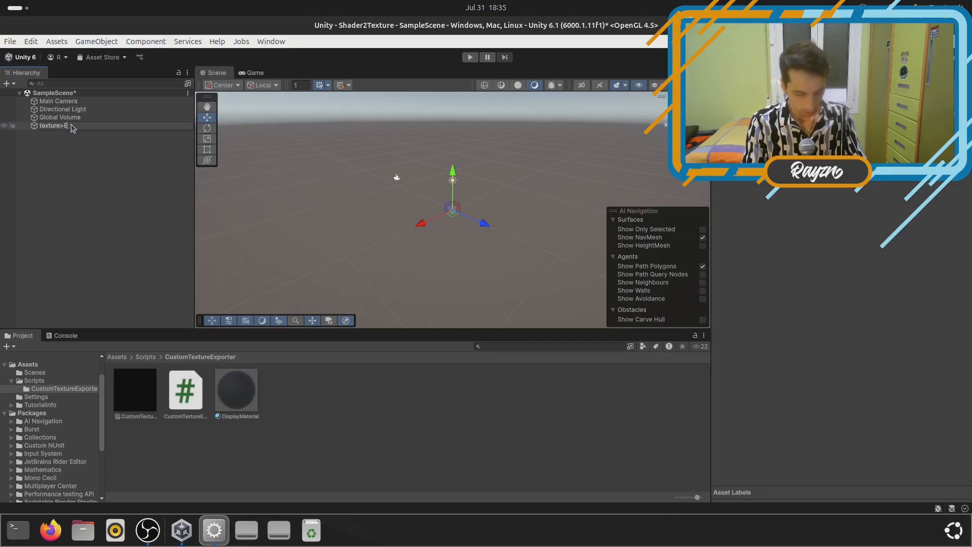
type("xporte")
key("Return")
Add a 3D Plane as a child of the texture>Exporter object
right_click(49, 127)
mouse_move(151, 282)
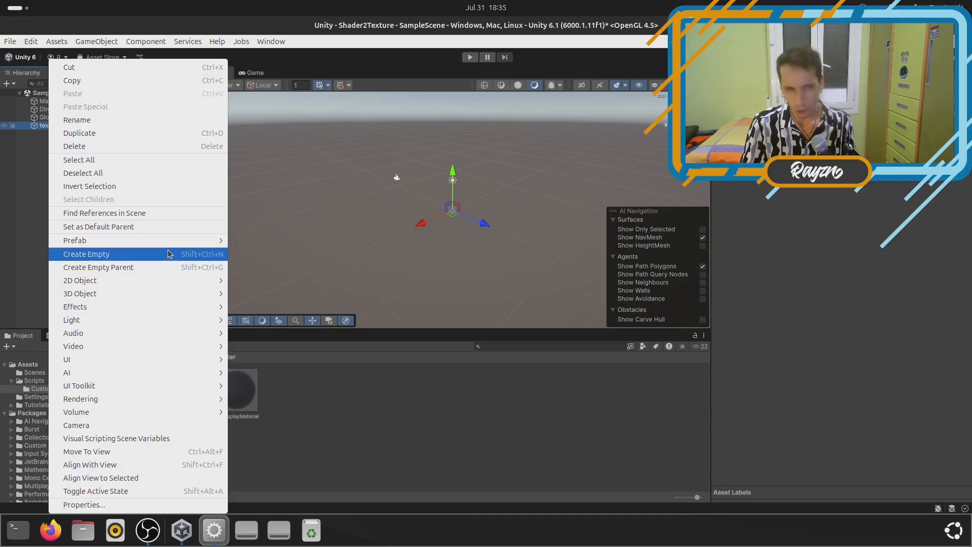
mouse_move(195, 299)
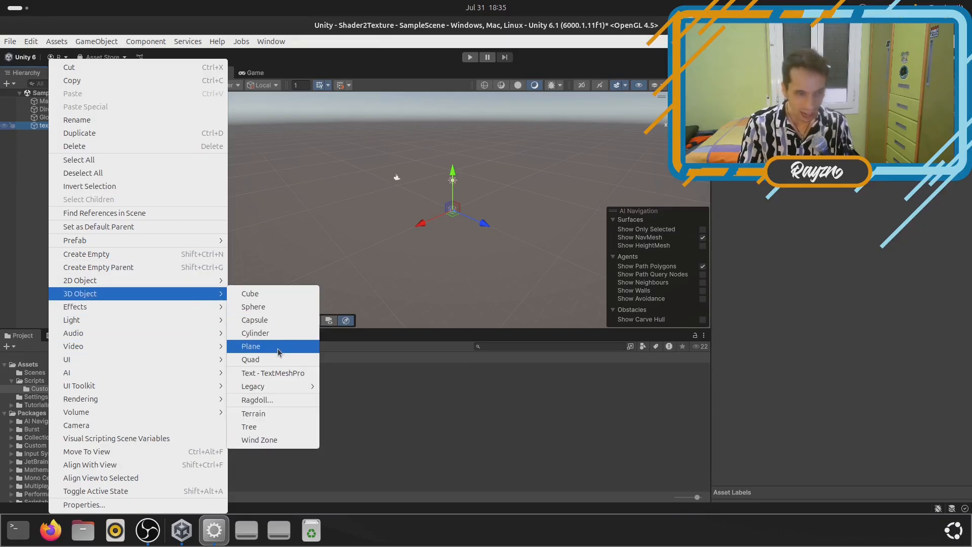
left_click(261, 346)
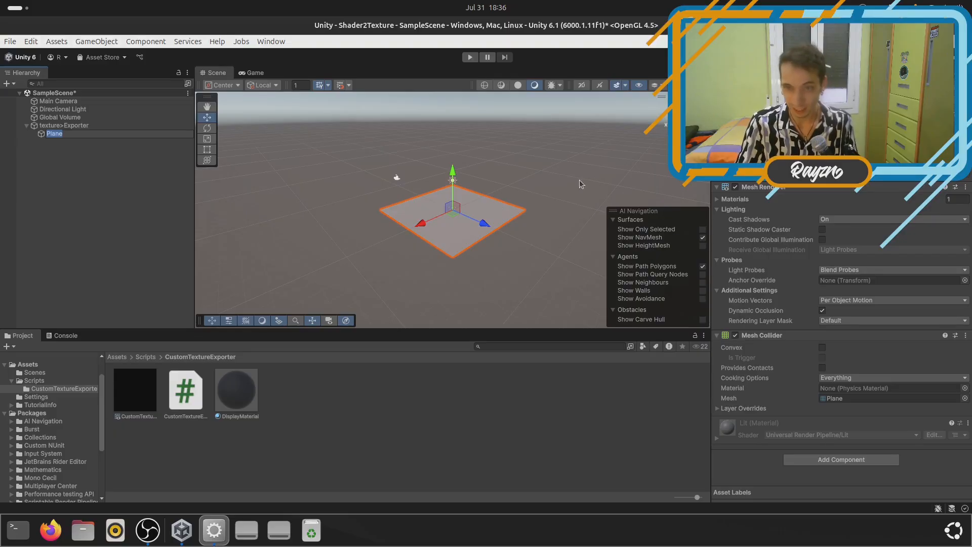
Examine the plane's mesh in wireframe and shaded wireframe display, and return the scene to shaded display
scroll(513, 202, "up", 5)
scroll(526, 167, "up", 2)
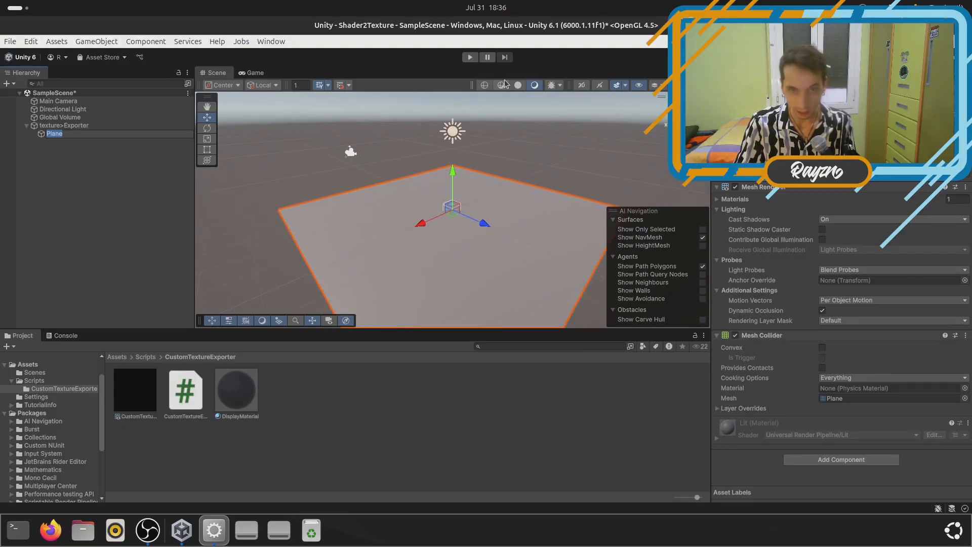
left_click(485, 88)
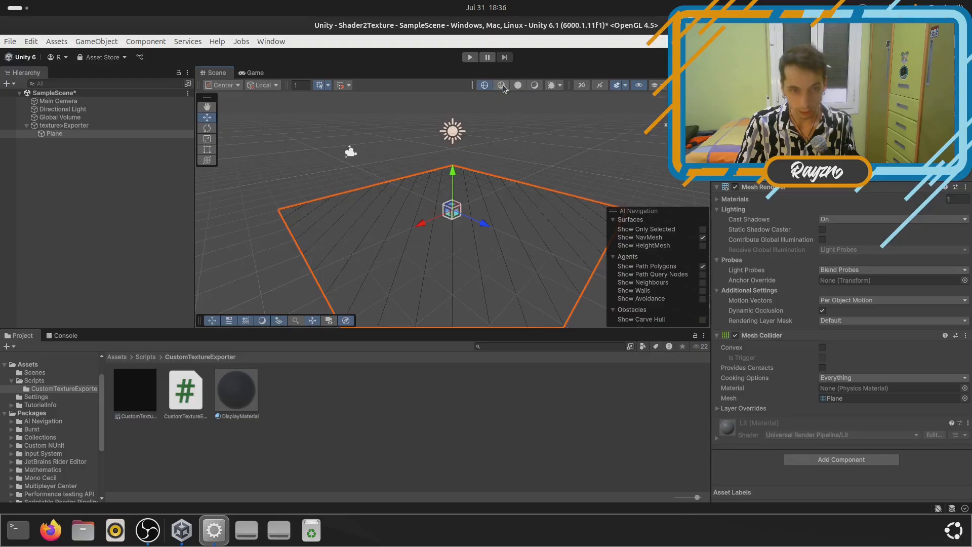
left_click(500, 85)
left_click(613, 171)
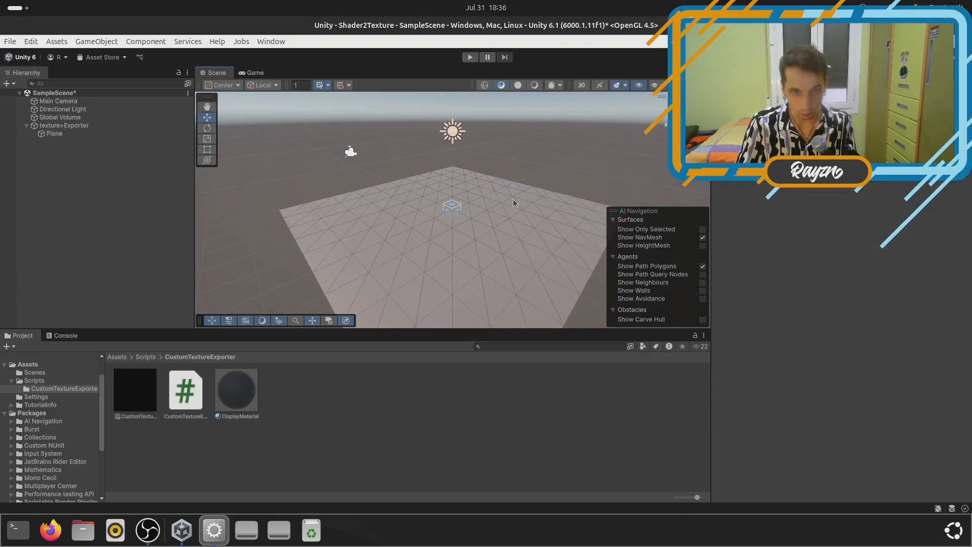
left_click_drag(508, 195, 543, 242, "alt")
middle_click_drag(543, 243, 527, 198)
left_click_drag(526, 198, 422, 136, "alt")
left_click(534, 85)
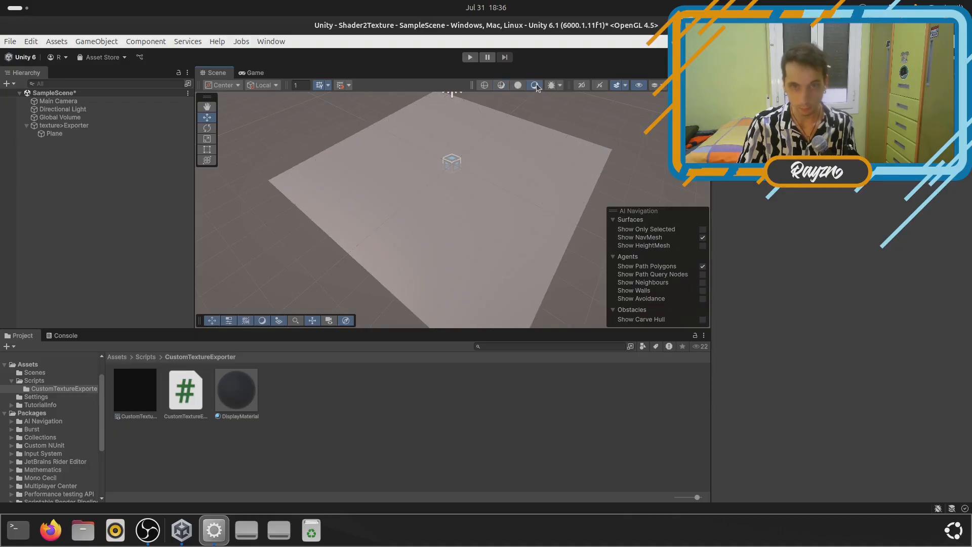
left_click_drag(477, 181, 526, 207, "alt")
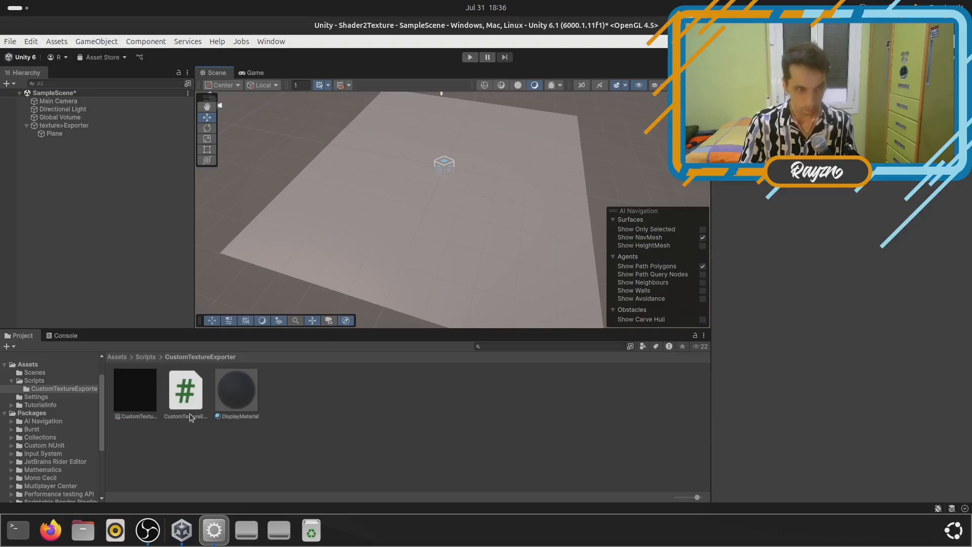
Apply DisplayMaterial from the CustomTextureExporter folder to the plane in the scene and frame the plane
left_click(241, 401)
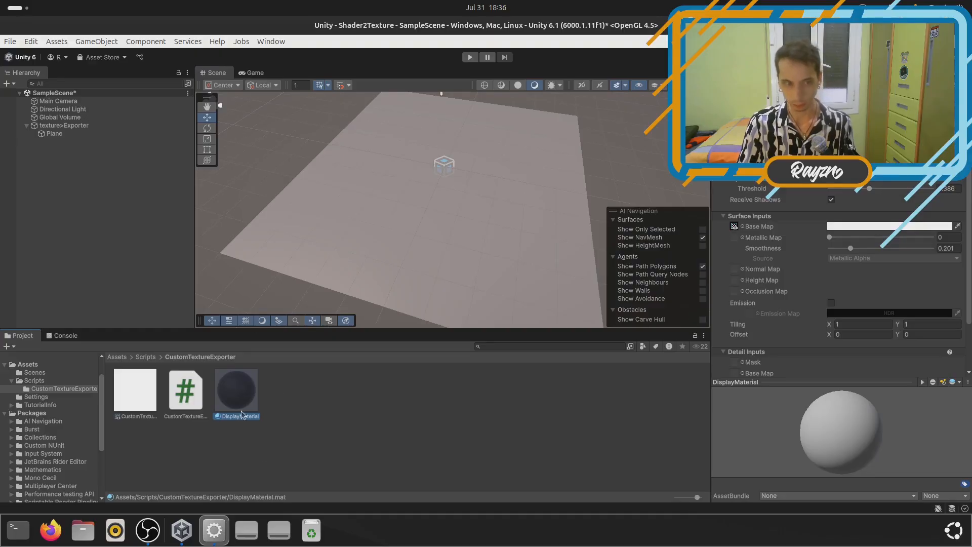
left_click(146, 413)
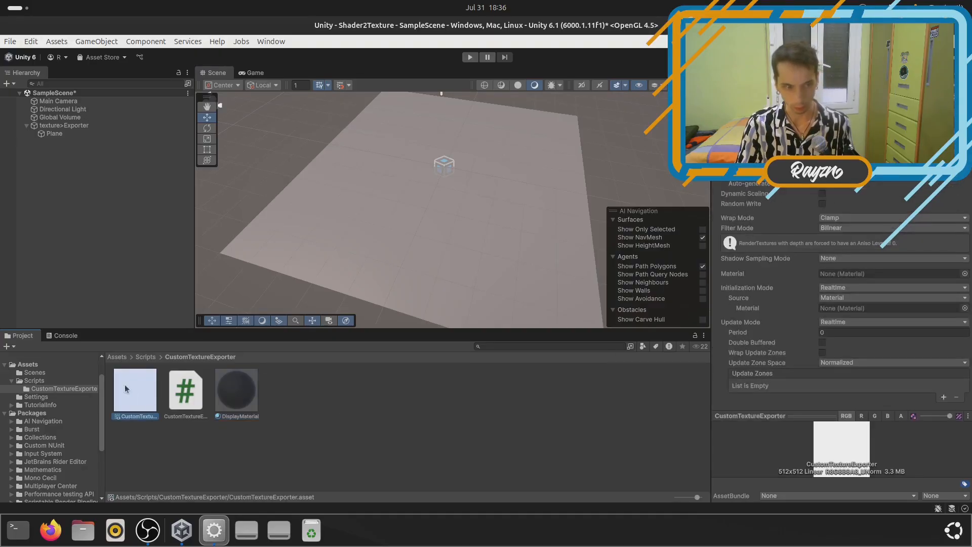
left_click_drag(241, 394, 412, 233)
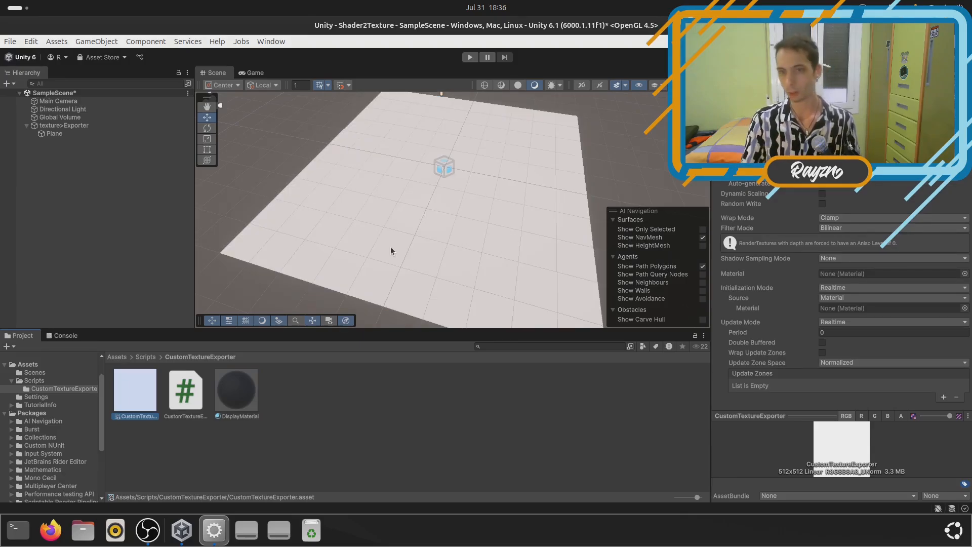
left_click(355, 462)
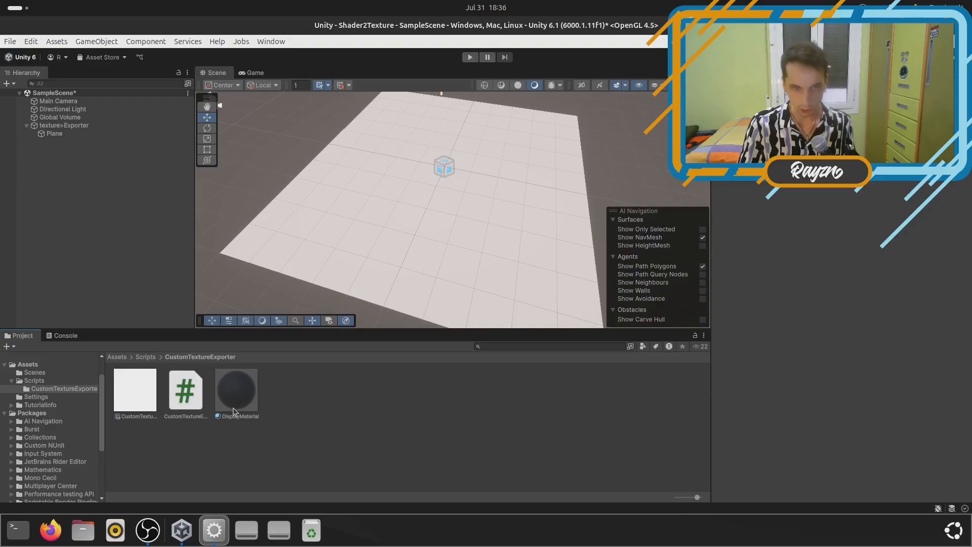
left_click(351, 214)
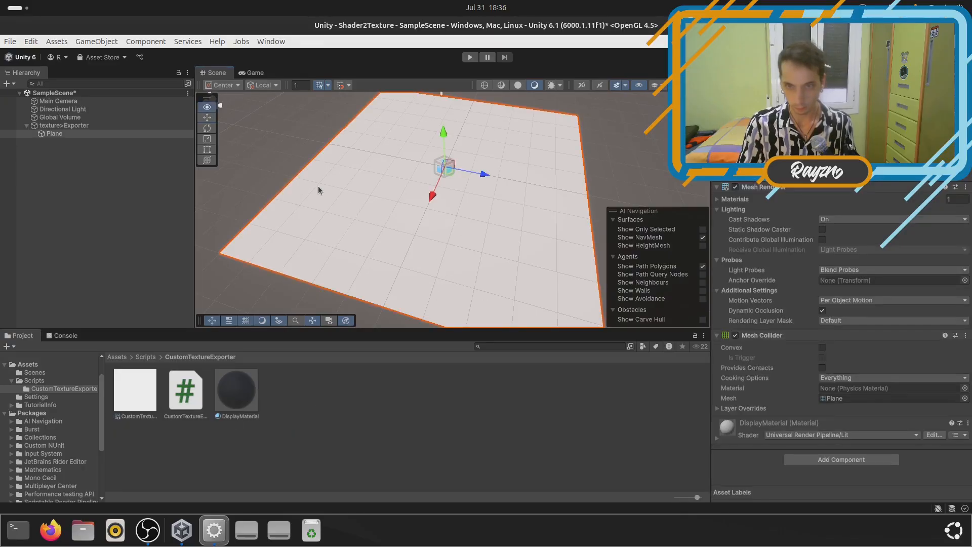
key("f")
right_click_drag(442, 205, 410, 198)
Review the initialization source options of the CustomTextureExporter render texture and keep Material as the source
left_click(137, 393)
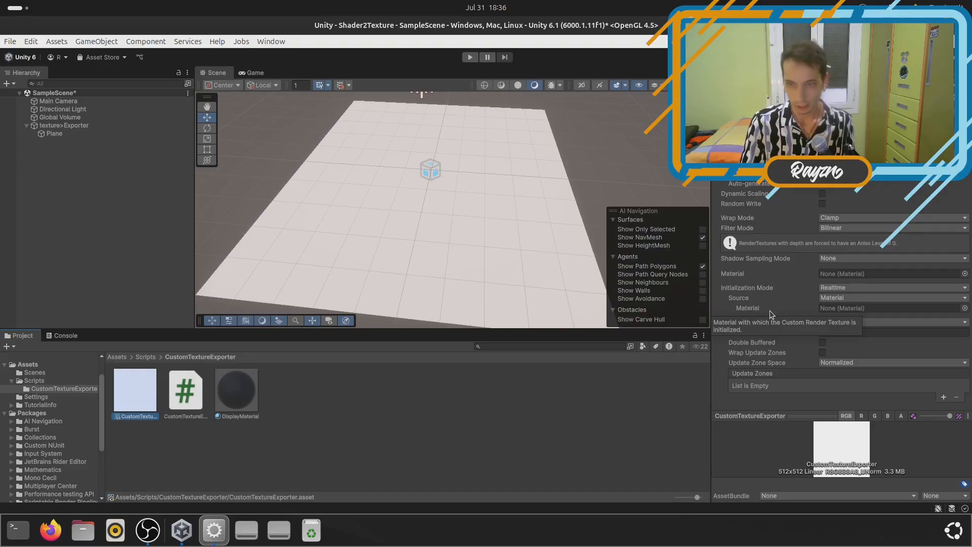
left_click(857, 310)
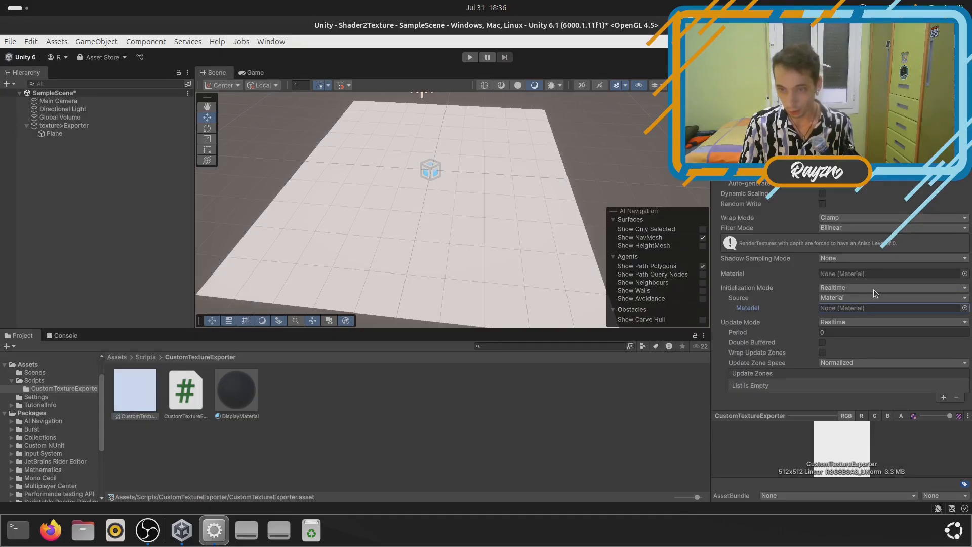
left_click(850, 295)
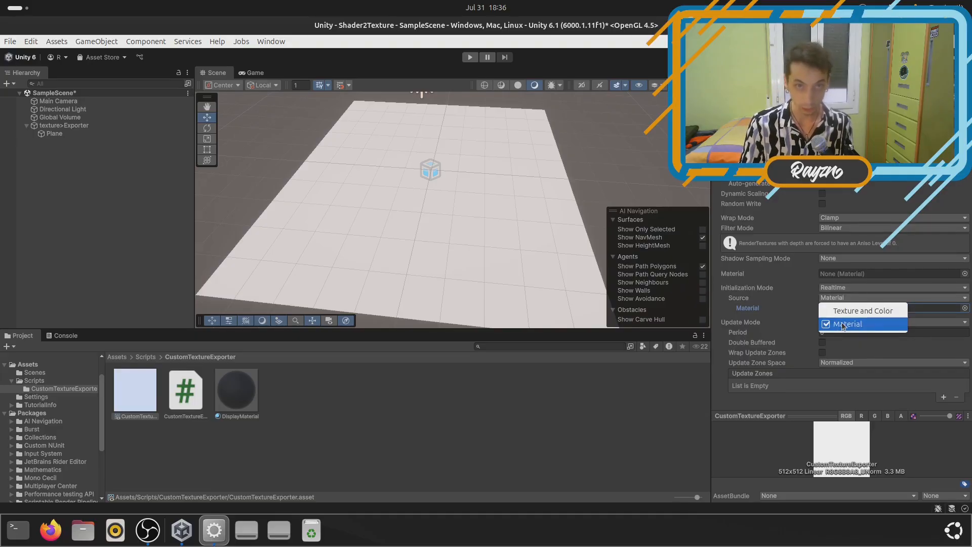
left_click(842, 325)
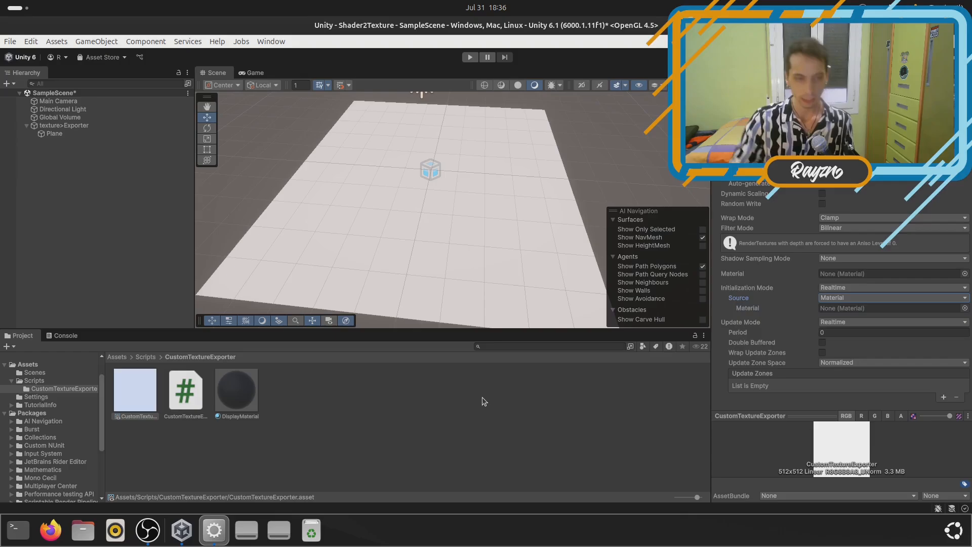
Rename the Scripts folder in Assets as TextureExporter
left_click(145, 356)
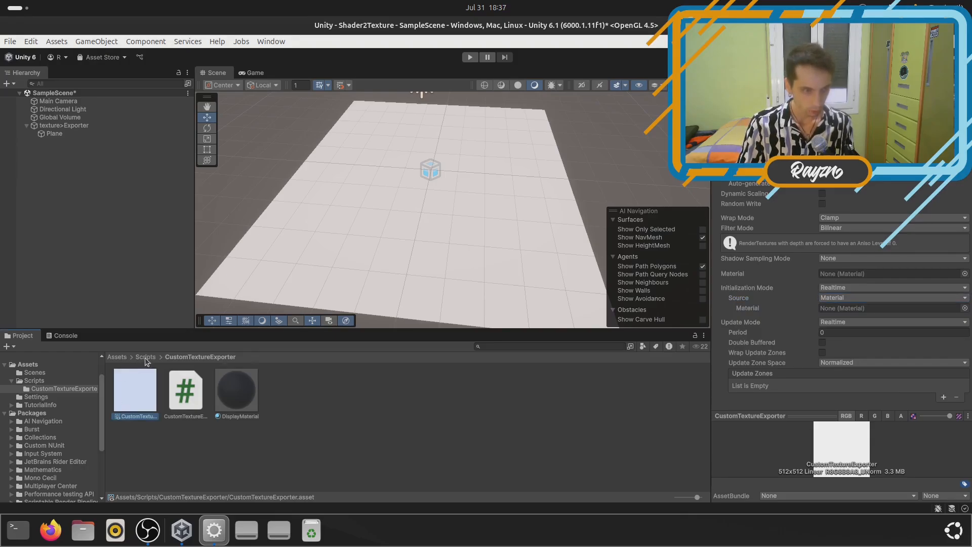
left_click(117, 356)
left_click(187, 416)
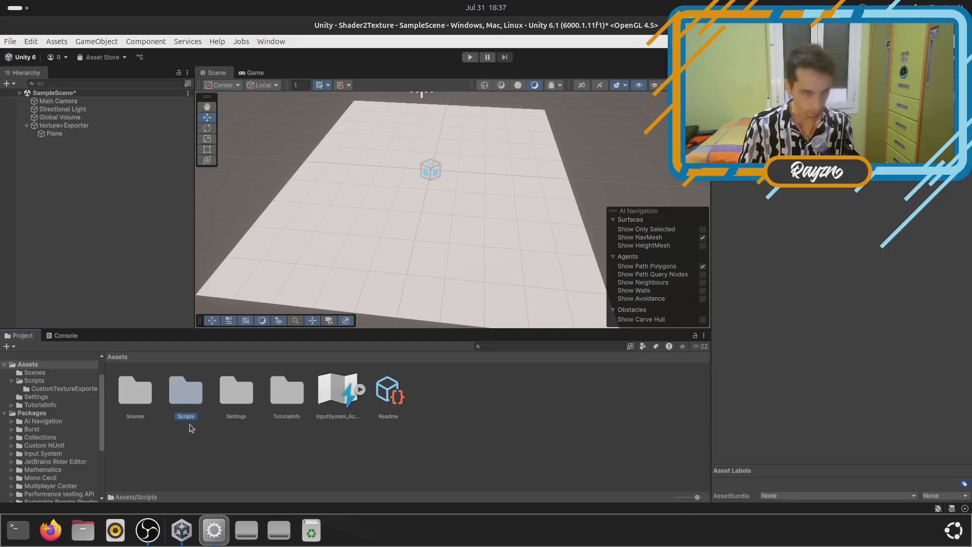
key("F2")
type("TextureExp")
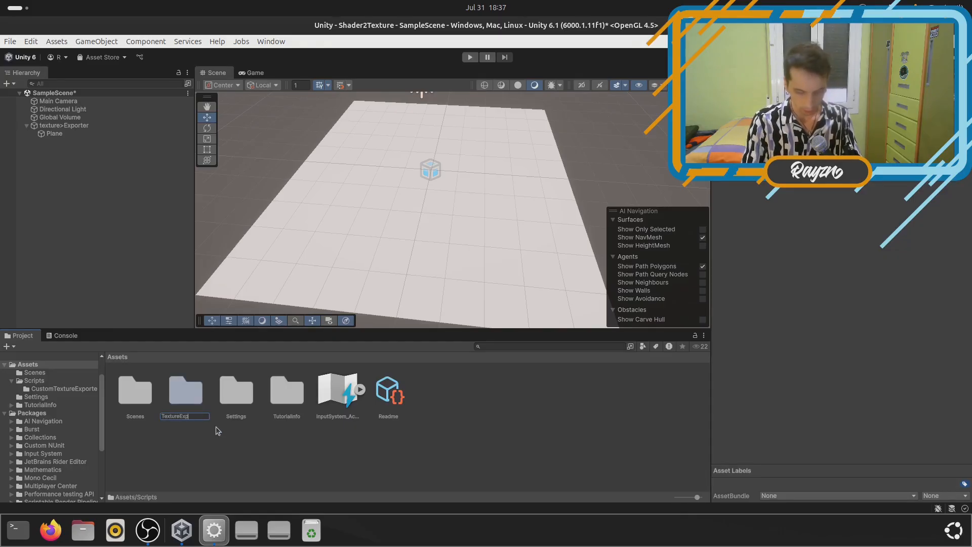
type("orter")
key("Return")
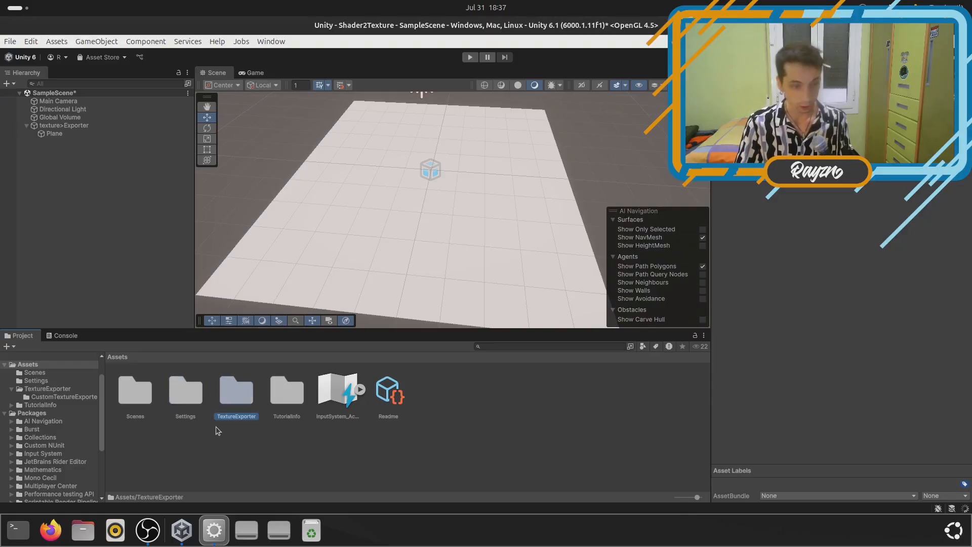
left_click(236, 433)
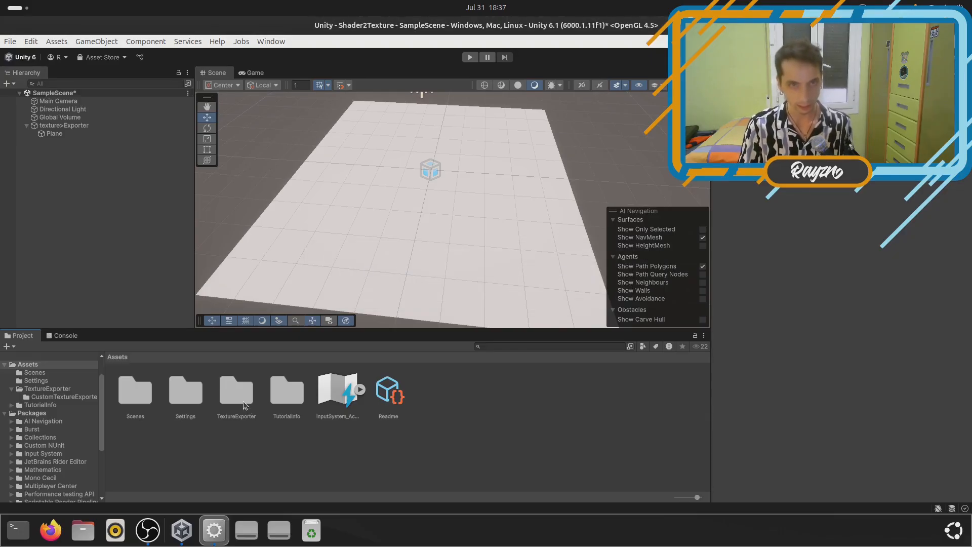
Create a URP Lit Shader Graph with the default name in the TextureExporter folder
double_click(243, 401)
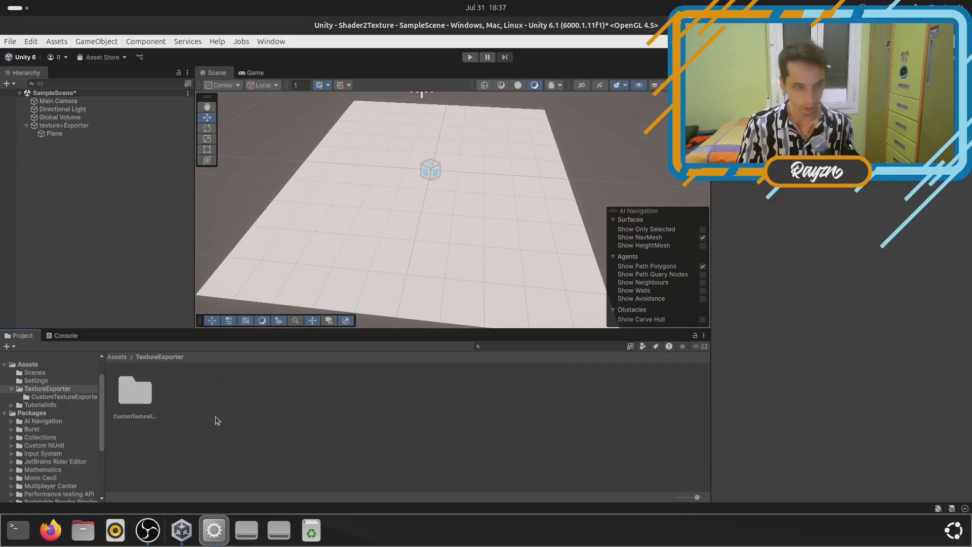
double_click(134, 399)
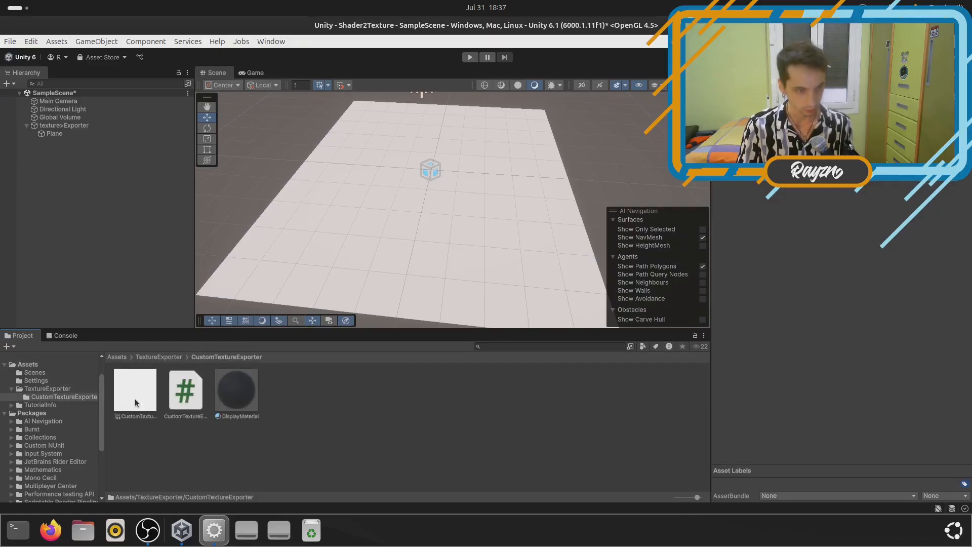
left_click(152, 358)
right_click(214, 412)
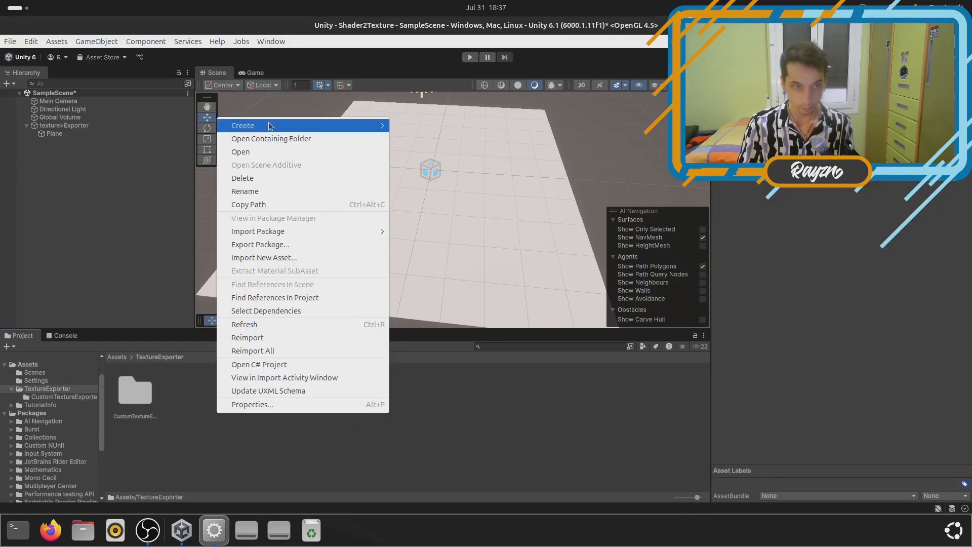
mouse_move(270, 126)
mouse_move(450, 210)
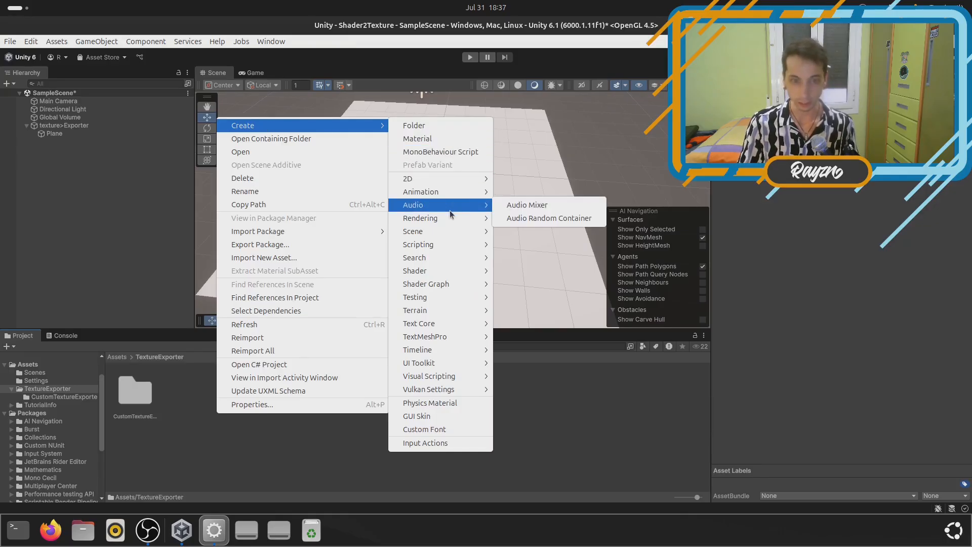
mouse_move(435, 284)
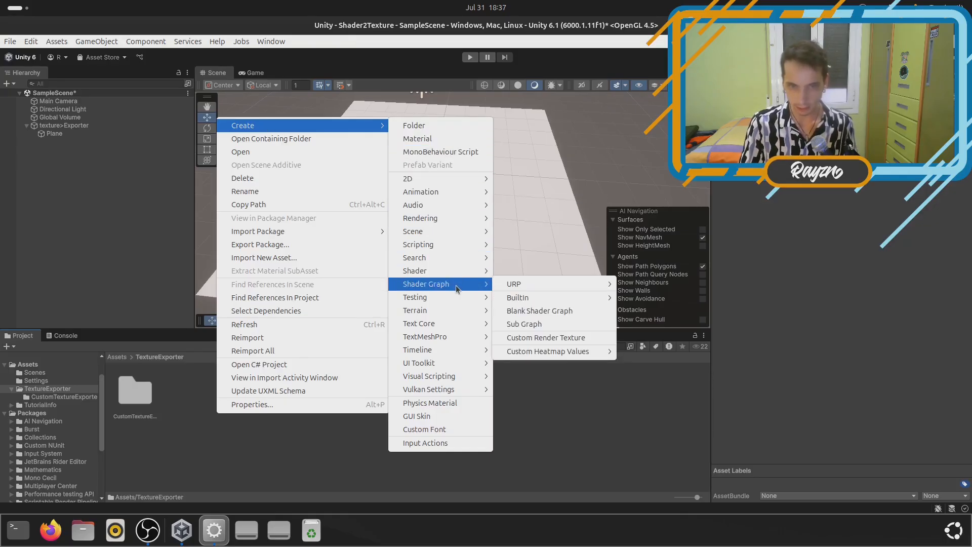
mouse_move(538, 293)
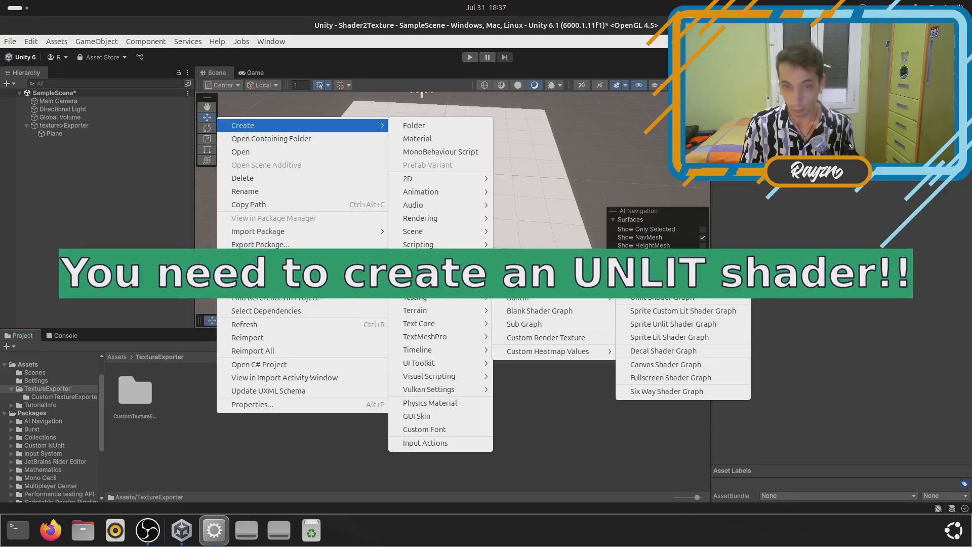
left_click(662, 297)
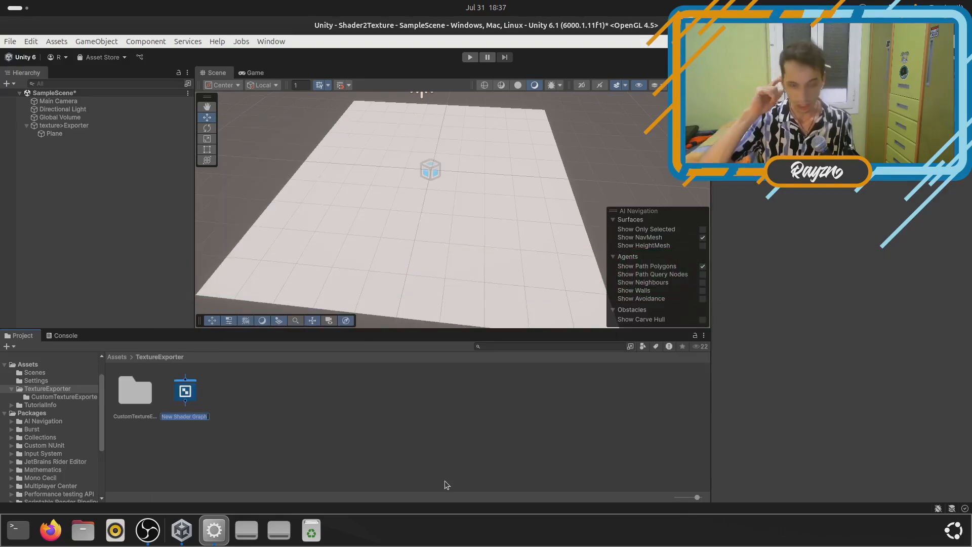
key("Return")
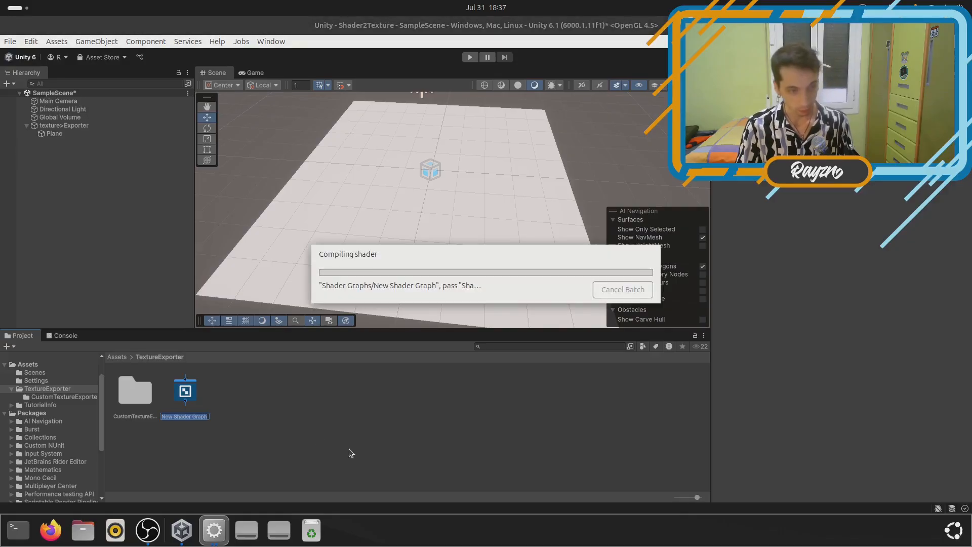
Rename the new shader graph in the TextureExporter folder as WeDontCareShader
left_click(195, 399)
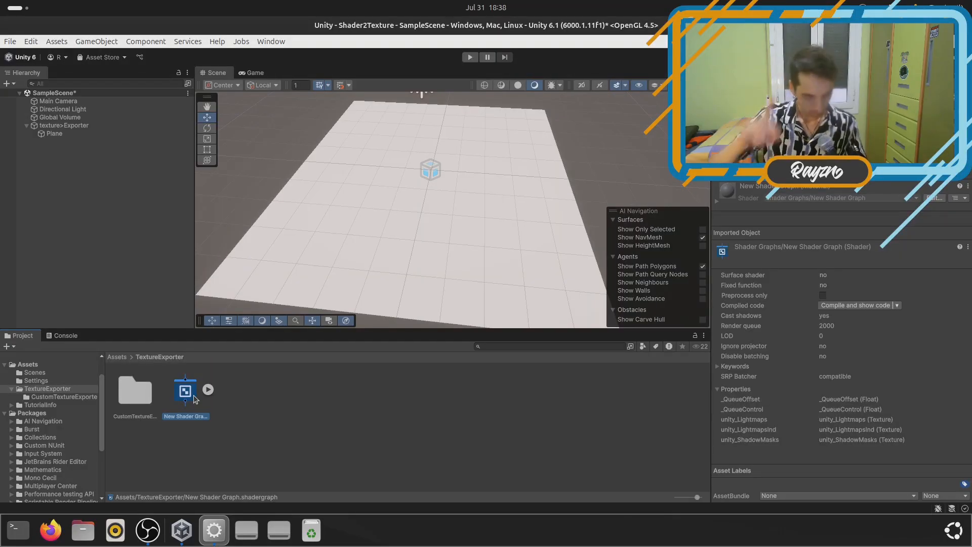
left_click(238, 417)
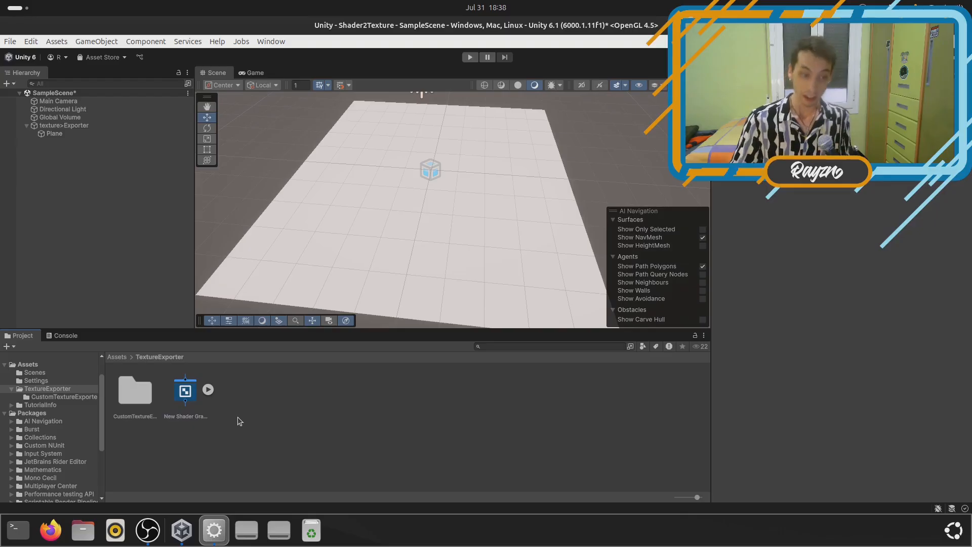
left_click(187, 412)
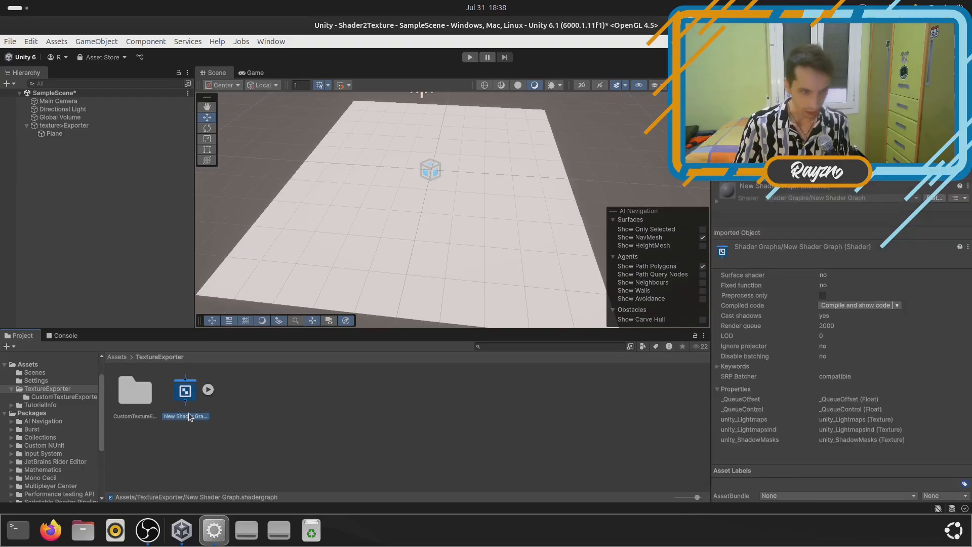
left_click(185, 416)
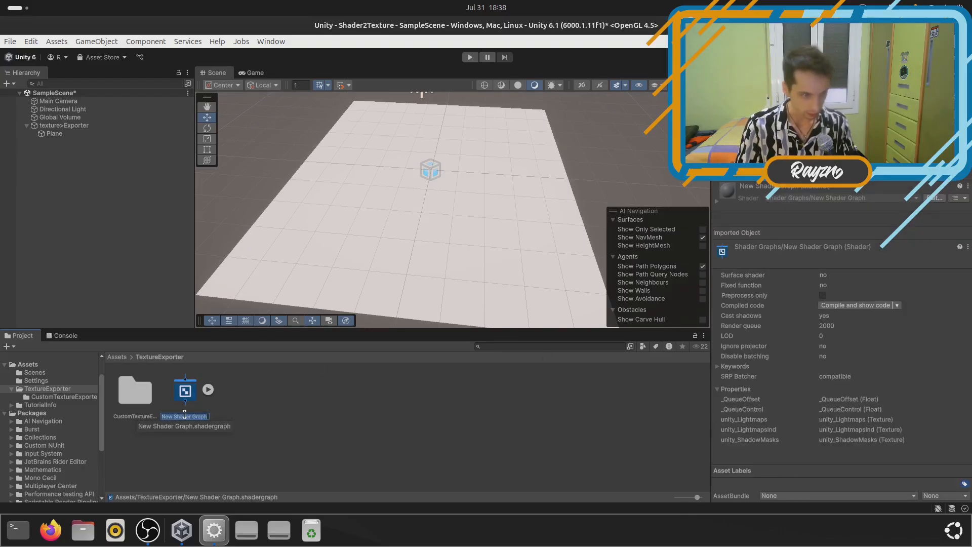
type("WeDontCareShader")
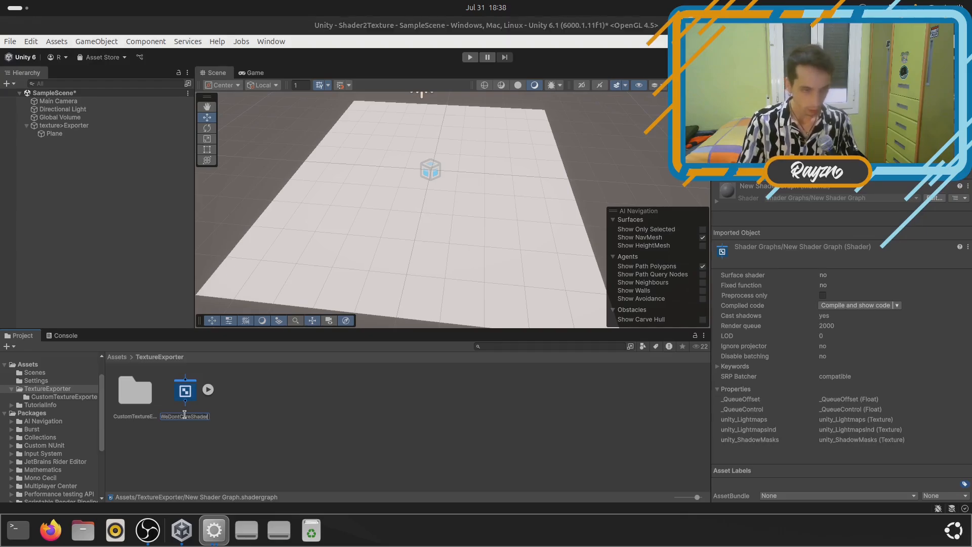
key("Return")
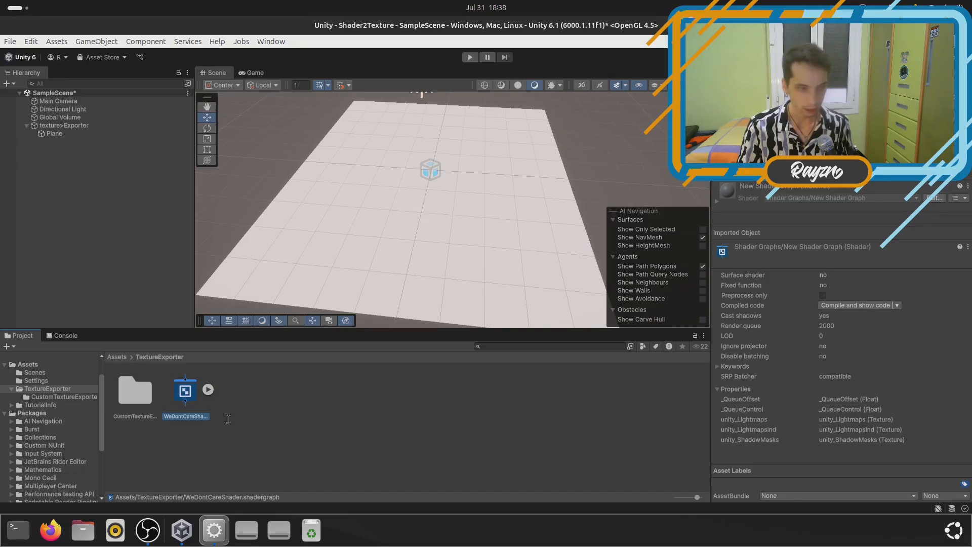
left_click(261, 419)
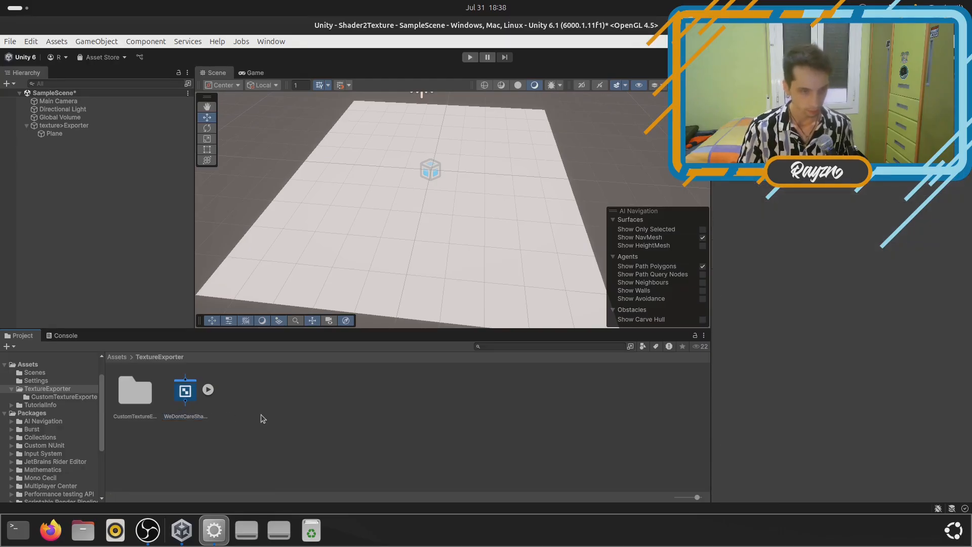
Open WeDontCareShader in the Shader Graph editor and maximize its window
double_click(184, 390)
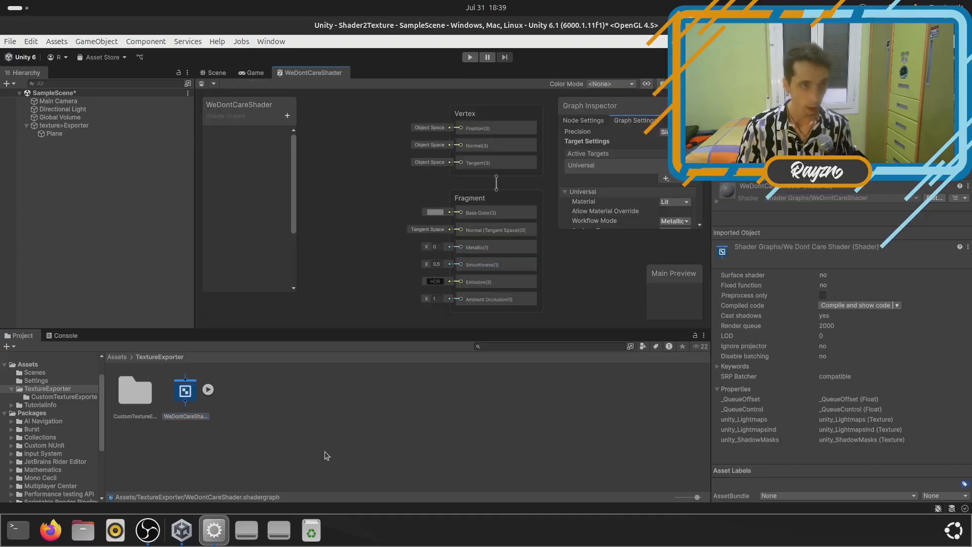
scroll(497, 181, "down", 2)
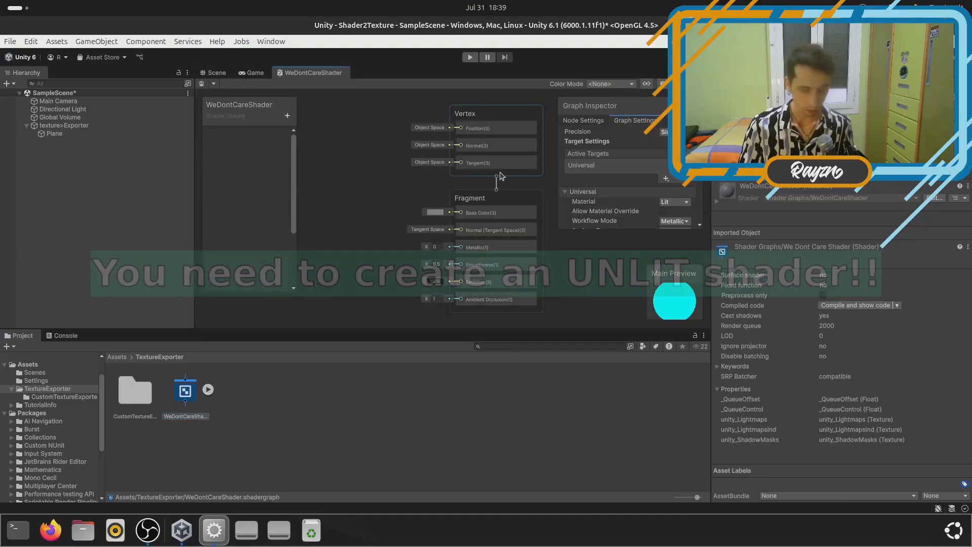
double_click(309, 73)
middle_click_drag(440, 220, 601, 289)
scroll(425, 239, "up", 5)
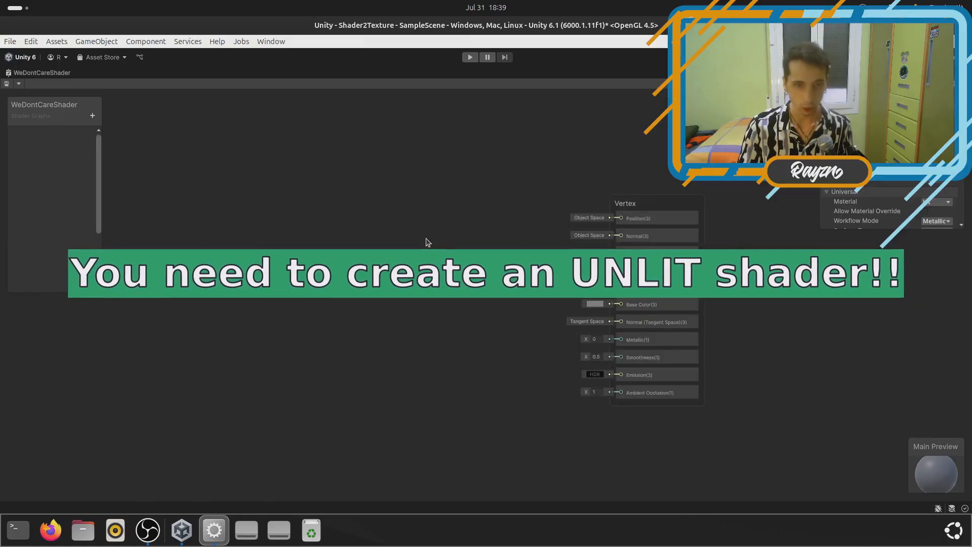
middle_click_drag(418, 254, 412, 236)
scroll(384, 246, "up", 1)
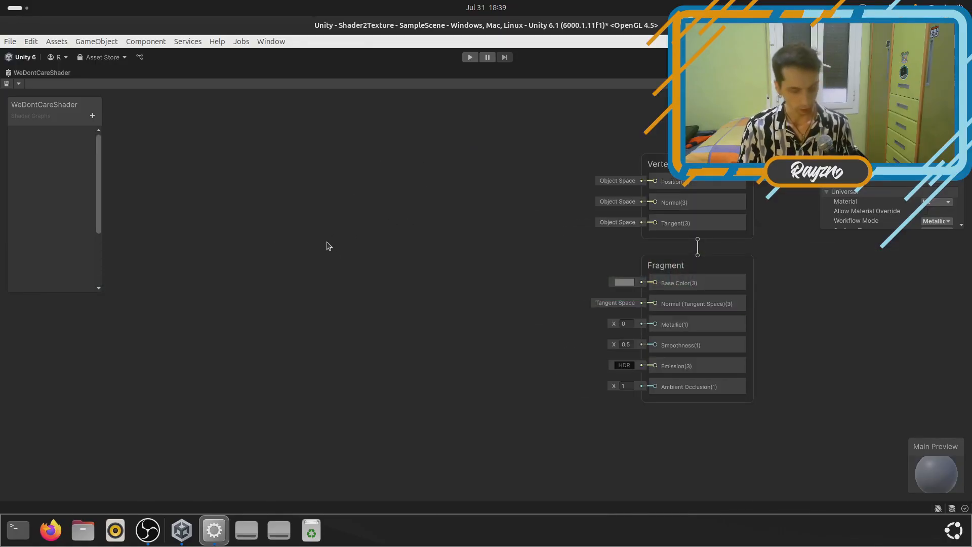
middle_click_drag(311, 238, 343, 235)
Add an Ellipse node to the empty graph area beside the Vertex and Fragment blocks
right_click(234, 181)
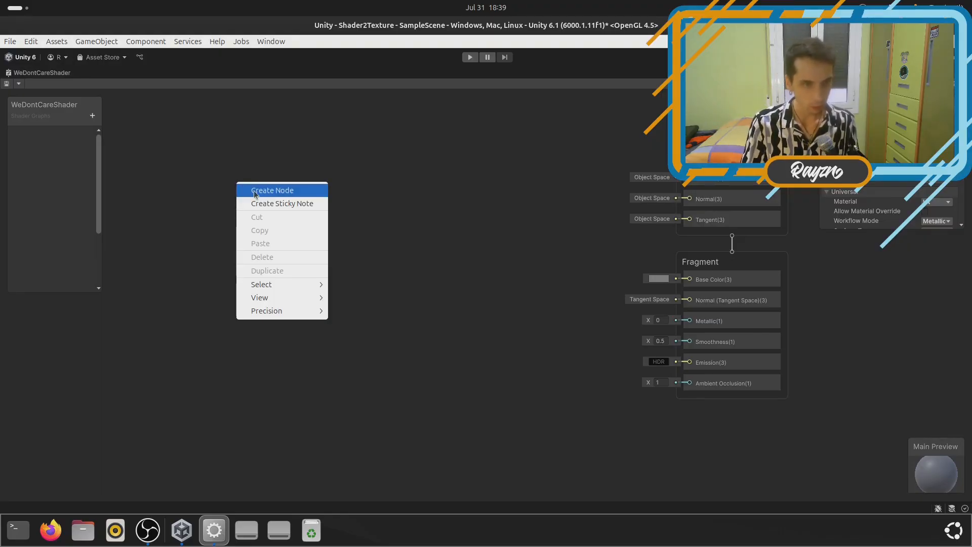
left_click(257, 192)
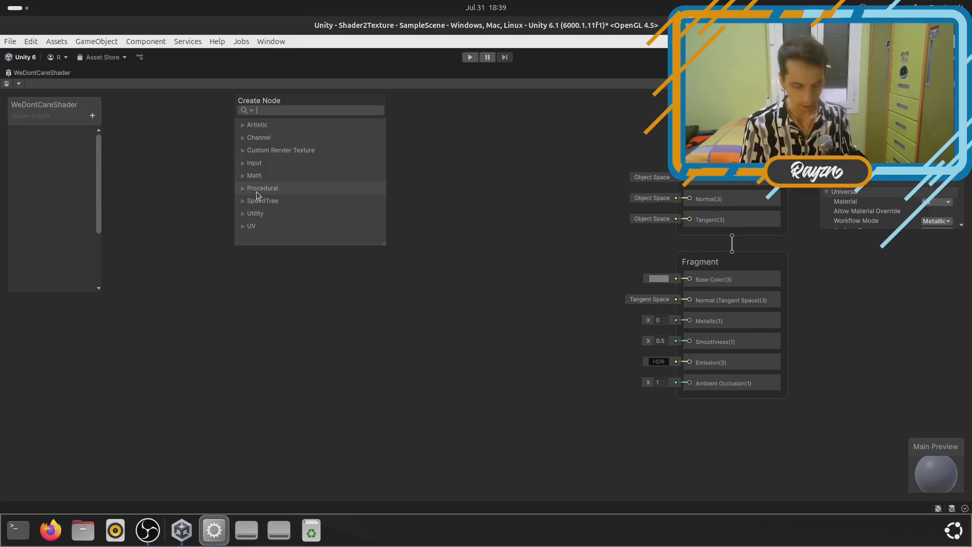
type("el")
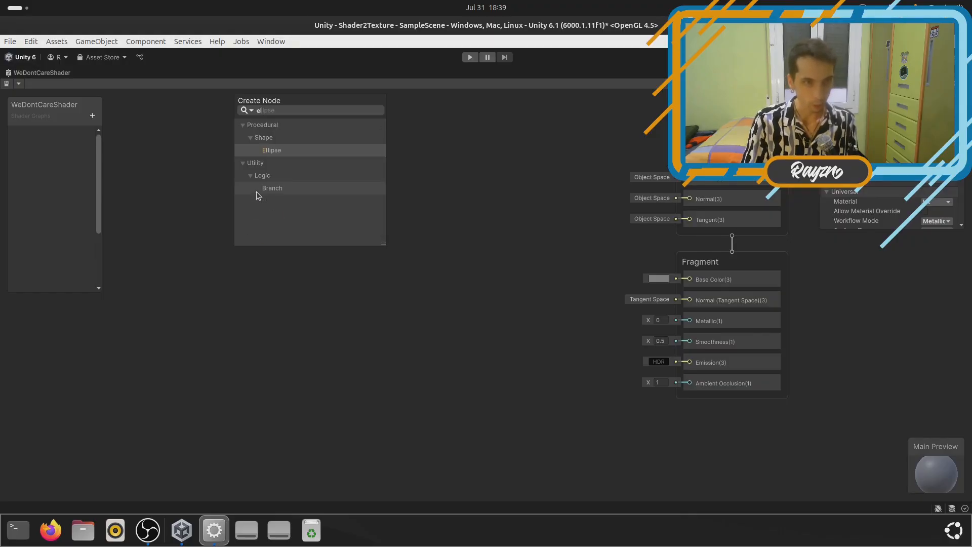
key("Return")
left_click_drag(290, 203, 309, 178)
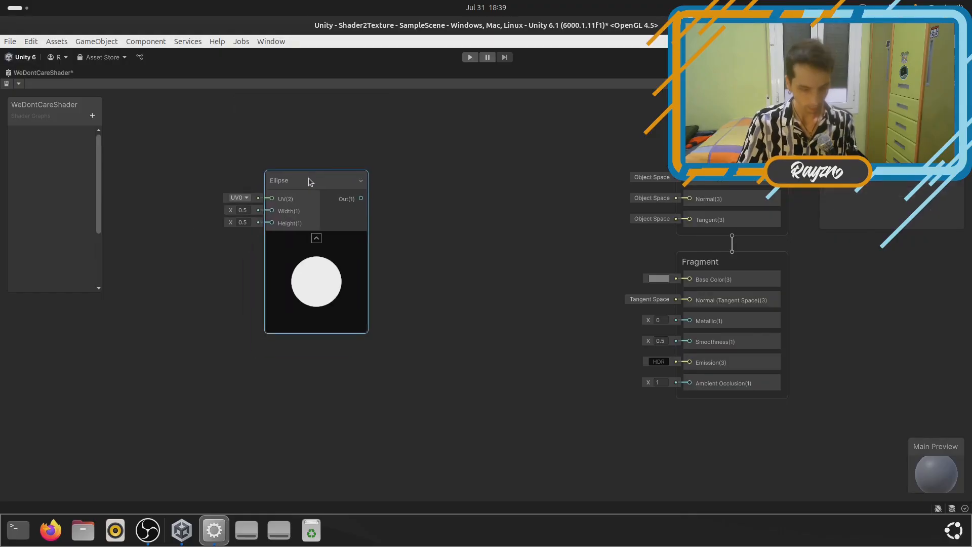
Duplicate the Ellipse node and arrange the two Ellipse nodes one above the other
key("ctrl+d")
left_click_drag(355, 276, 314, 439)
left_click_drag(469, 271, 311, 437)
left_click_drag(304, 311, 314, 246)
left_click(514, 253)
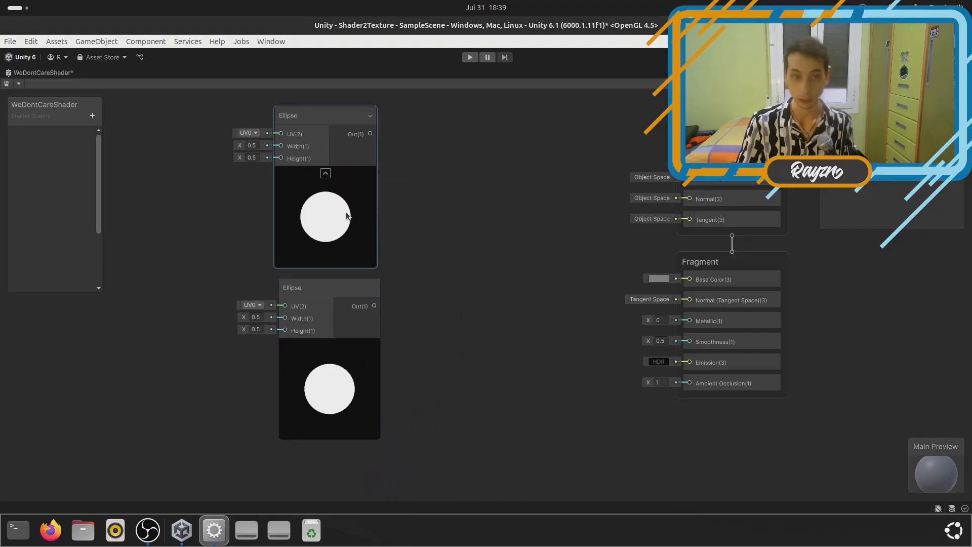
left_click_drag(454, 228, 318, 303)
left_click_drag(321, 245, 357, 246)
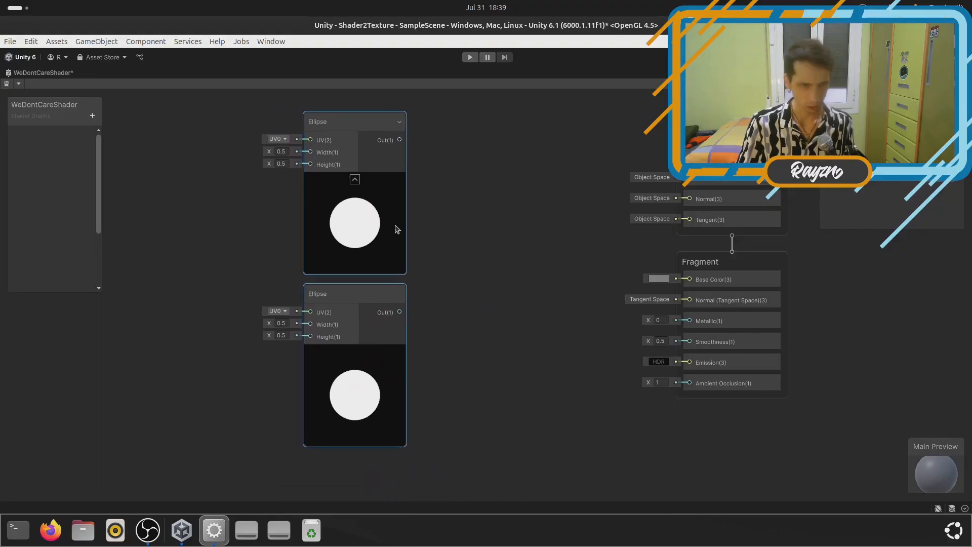
left_click(226, 186)
Set both the width and height of the lower Ellipse node to 0.4
left_click(282, 323)
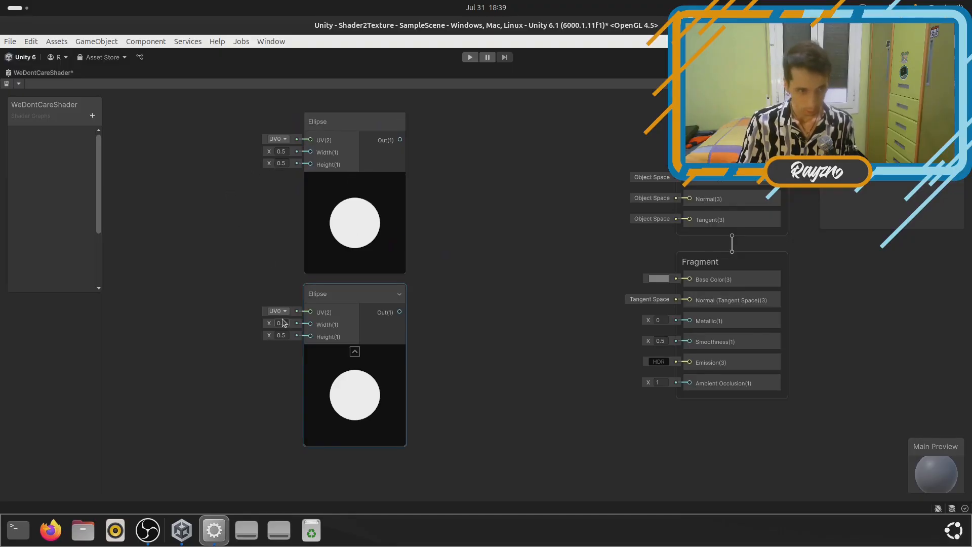
type("0.4")
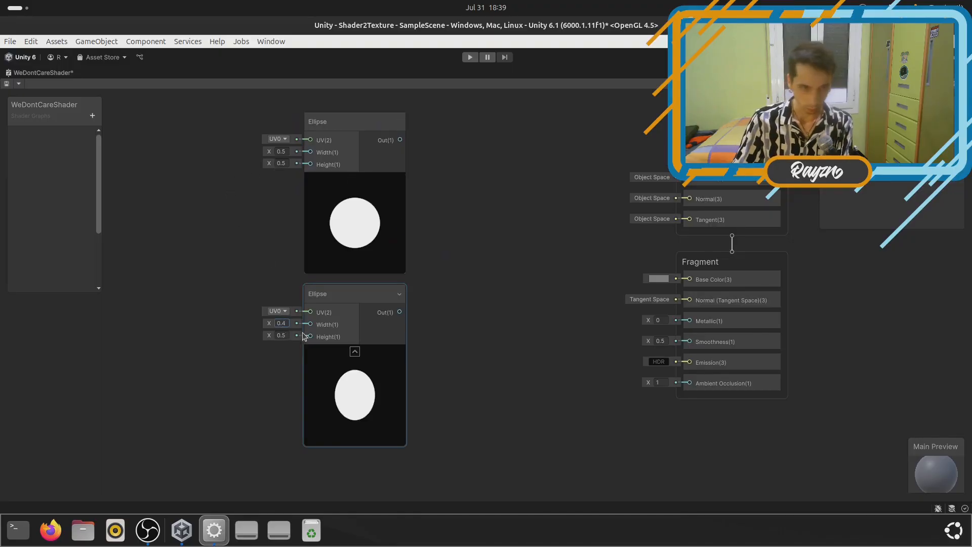
left_click(281, 335)
type("0.")
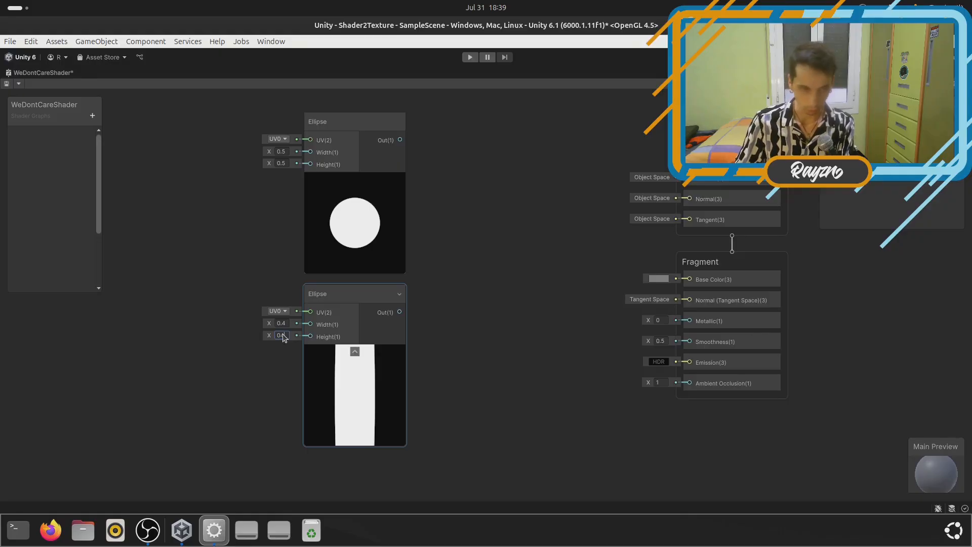
type("4")
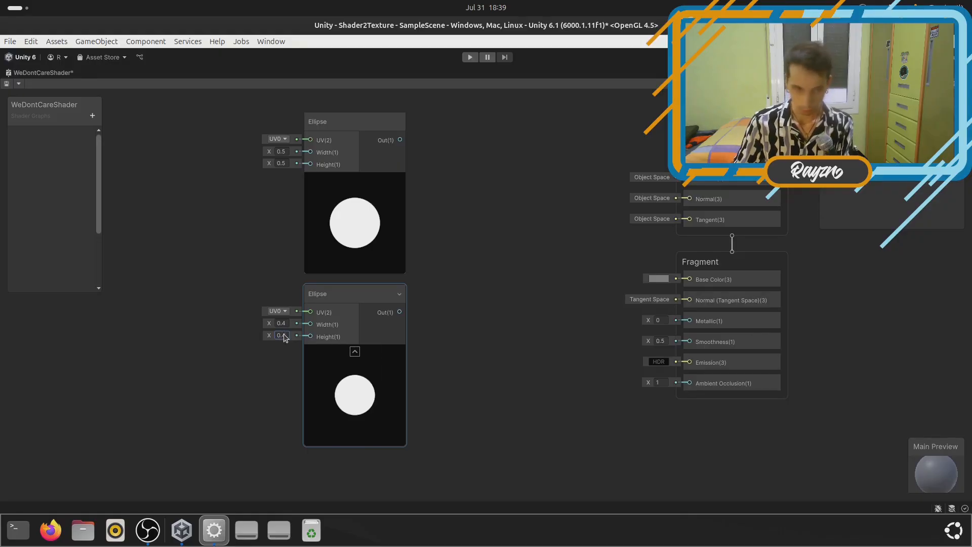
Add a Subtract node that subtracts the lower Ellipse's output from the upper Ellipse's output, and place it between the two Ellipse nodes' wires
left_click_drag(399, 140, 470, 211)
type("subtrac")
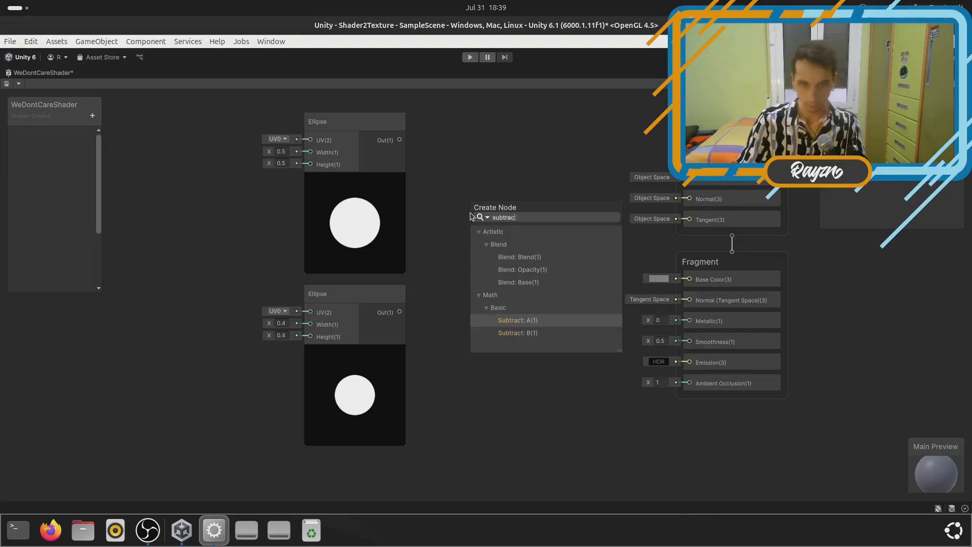
key("Return")
left_click_drag(400, 312, 470, 237)
left_click_drag(509, 211, 485, 210)
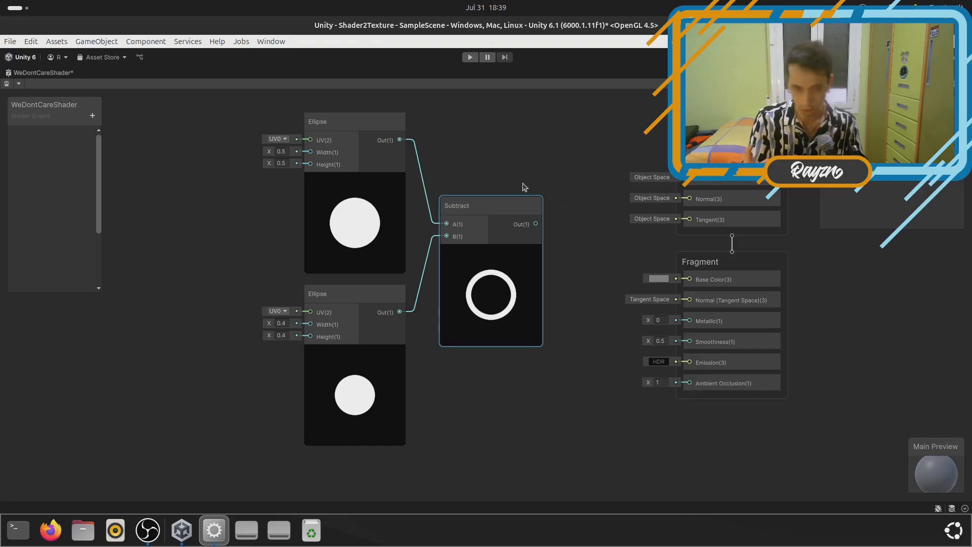
Move the two Ellipse nodes and the Subtract node together farther away from the Vertex and Fragment blocks
left_click_drag(273, 178, 524, 411)
left_click_drag(451, 248, 375, 258)
left_click(399, 109)
scroll(468, 178, "down", 3)
scroll(412, 169, "up", 2)
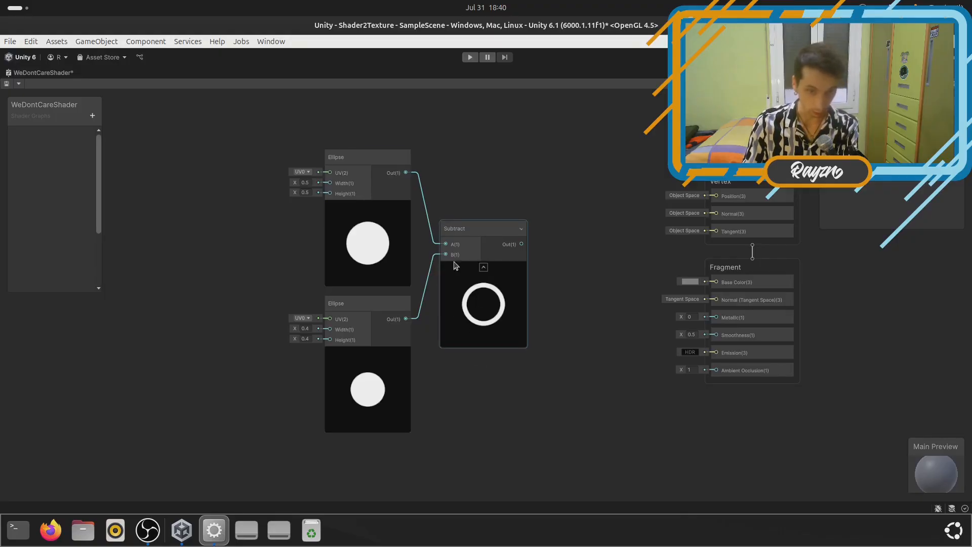
Set the height of the upper Ellipse node to 0.8
scroll(298, 185, "up", 4)
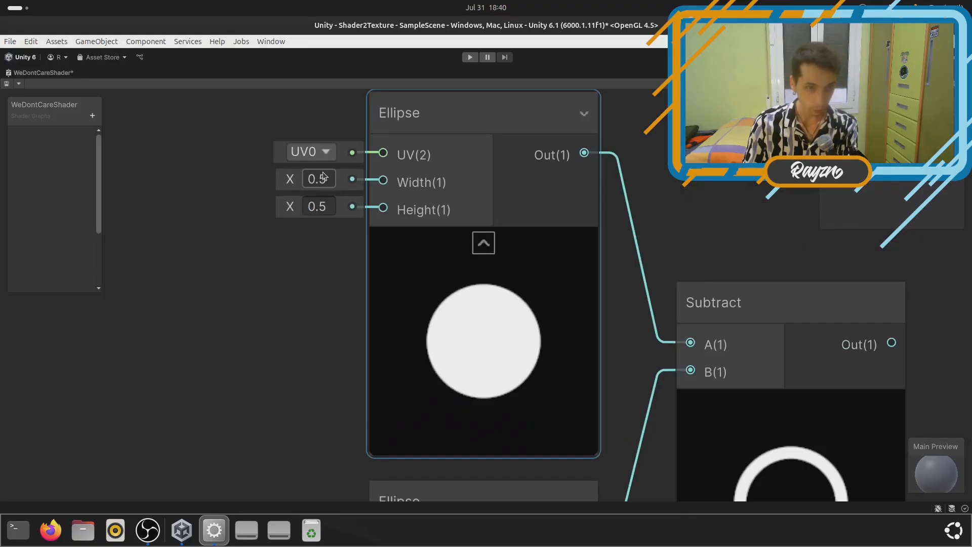
left_click(318, 206)
scroll(273, 201, "down", 2)
scroll(273, 201, "down", 1)
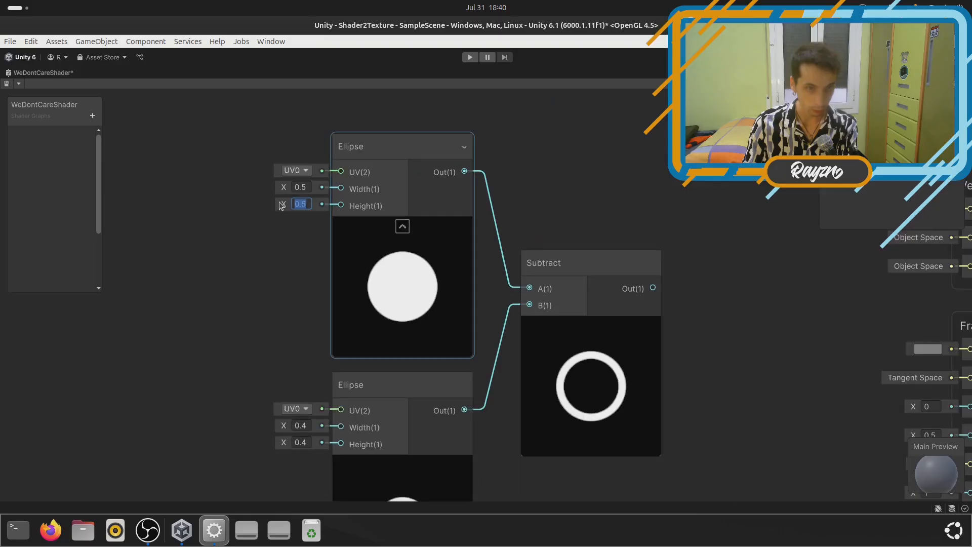
scroll(298, 213, "up", 3)
scroll(296, 215, "down", 2)
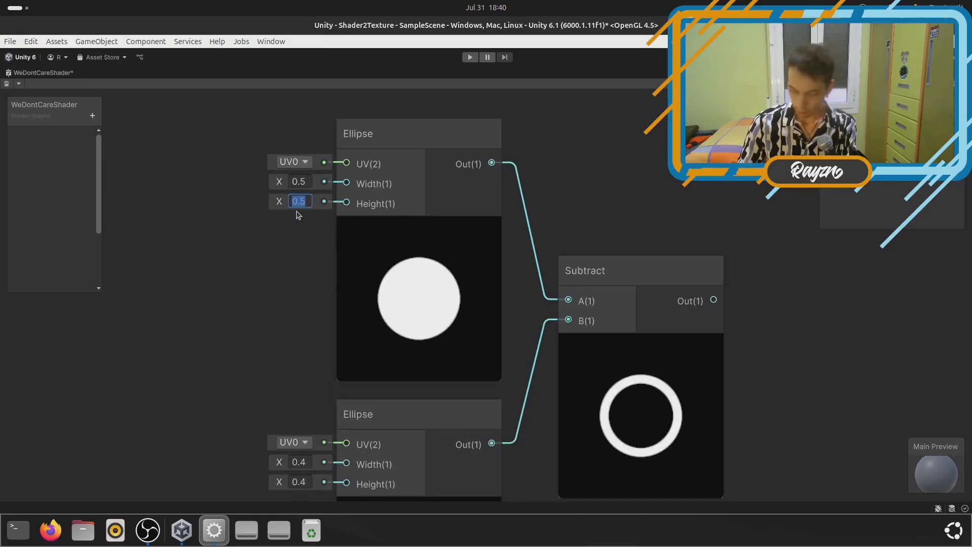
type("0.6")
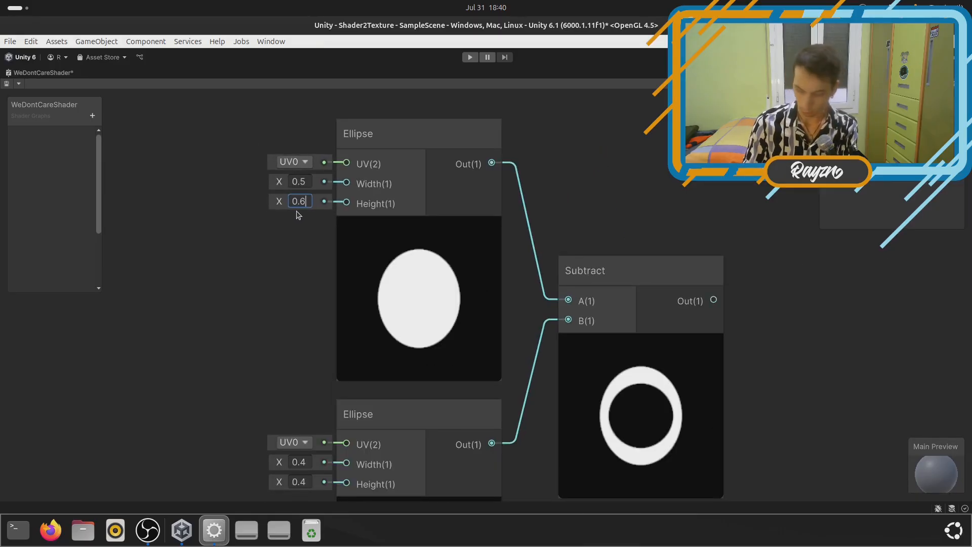
key("BackSpace")
type("0.8")
key("BackSpace")
key("BackSpace")
type("8")
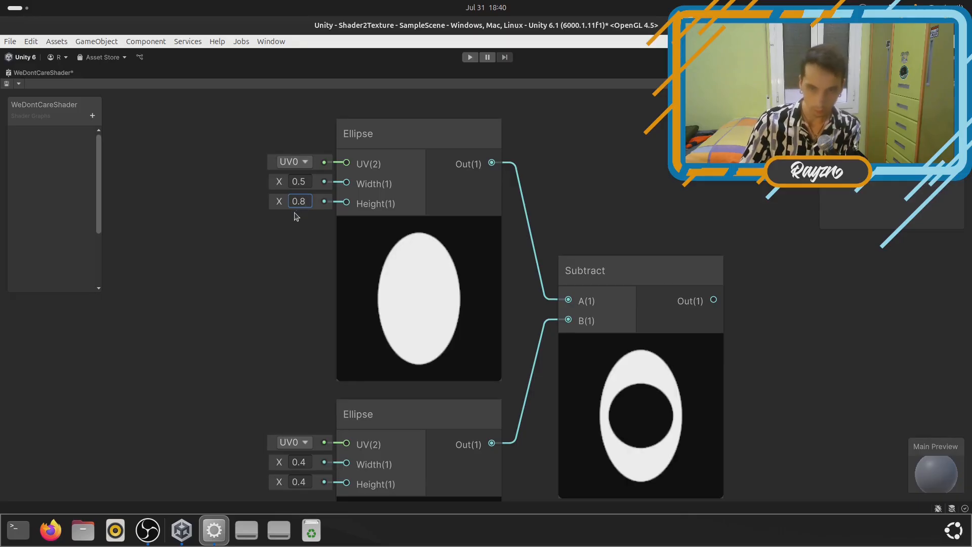
Set the height of the lower Ellipse node to 0.8, and reduce it to 0.6
scroll(416, 151, "down", 5)
scroll(349, 309, "up", 8)
left_click(348, 307)
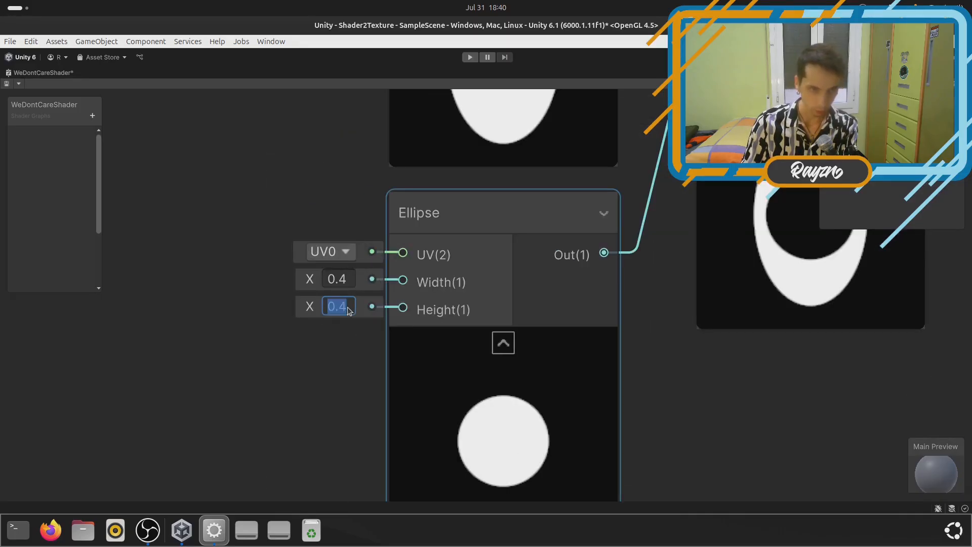
type("0.8")
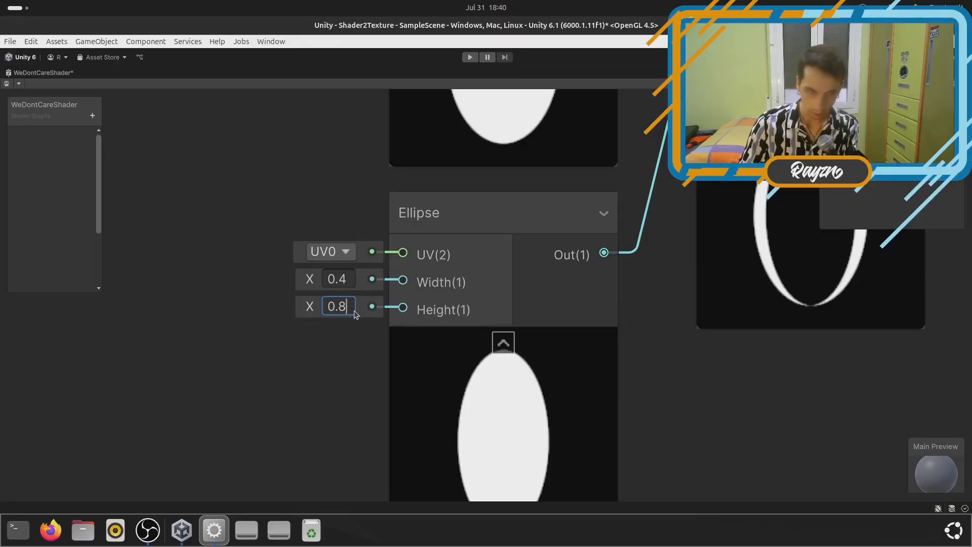
scroll(354, 311, "down", 4)
scroll(370, 299, "up", 4)
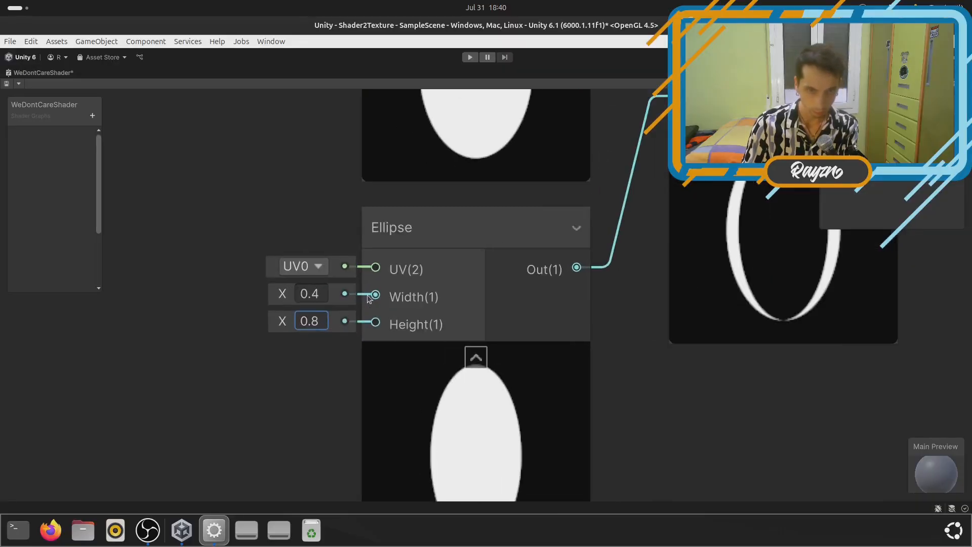
scroll(318, 319, "up", 3)
double_click(329, 319)
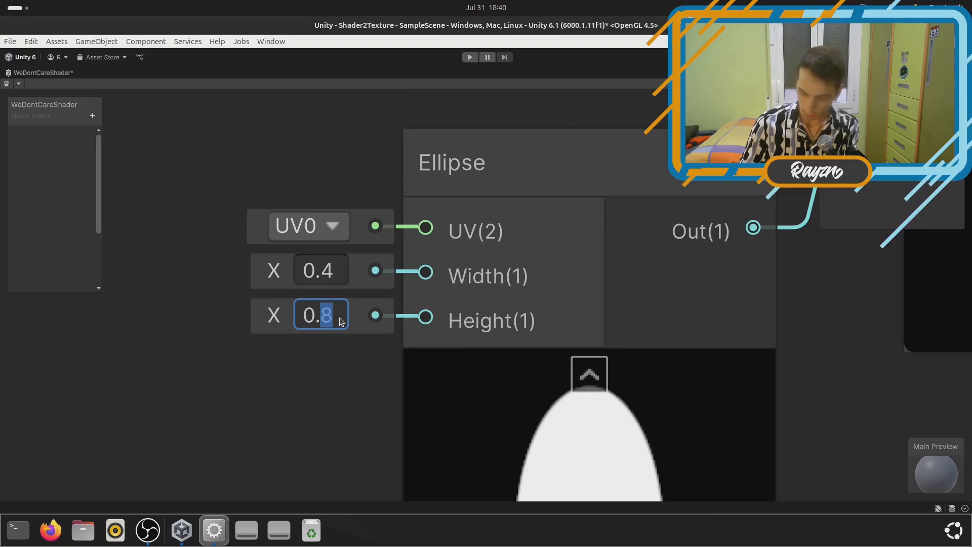
type("6")
right_click(340, 318)
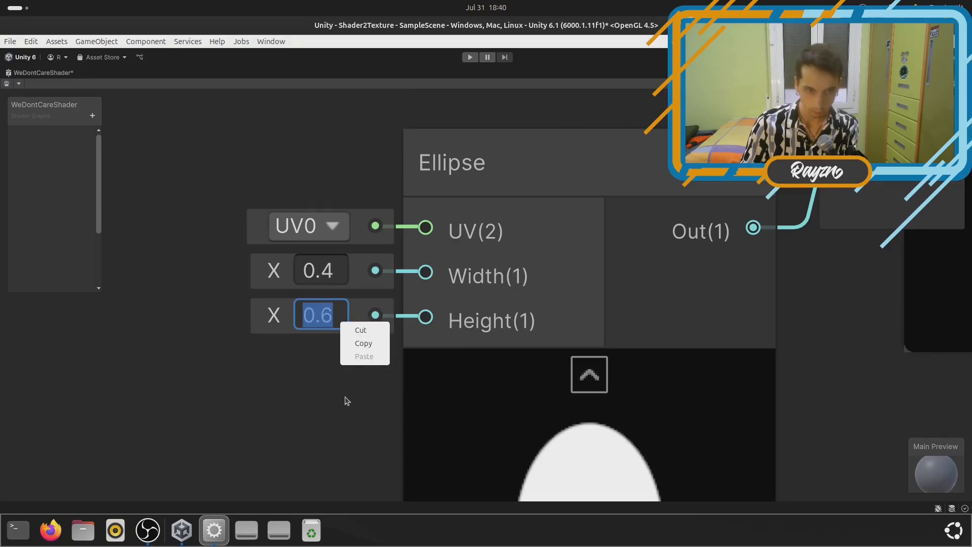
scroll(344, 399, "down", 6)
scroll(375, 395, "up", 4)
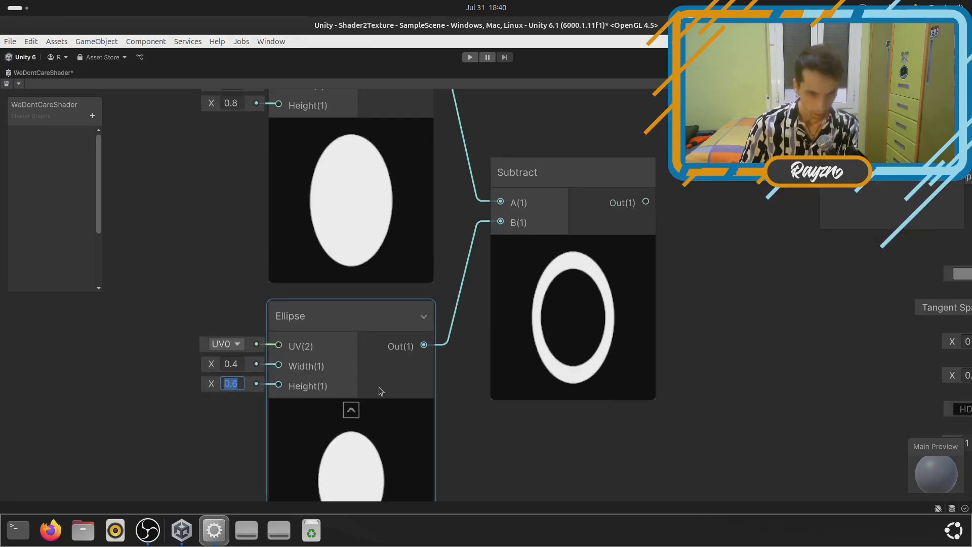
scroll(378, 269, "down", 1)
scroll(239, 225, "up", 2)
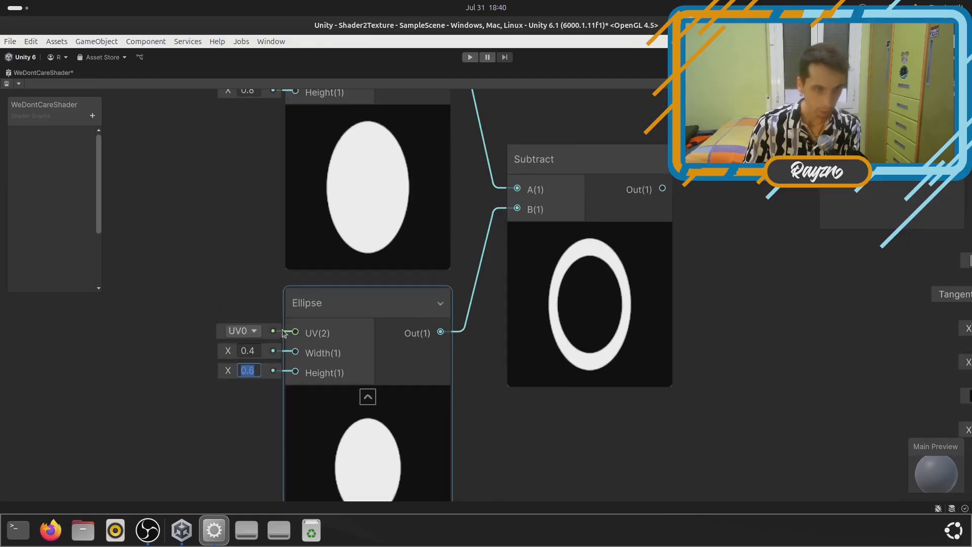
scroll(281, 329, "down", 3)
scroll(236, 183, "up", 3)
Set the width of the upper Ellipse node to 0.6
left_click(279, 169)
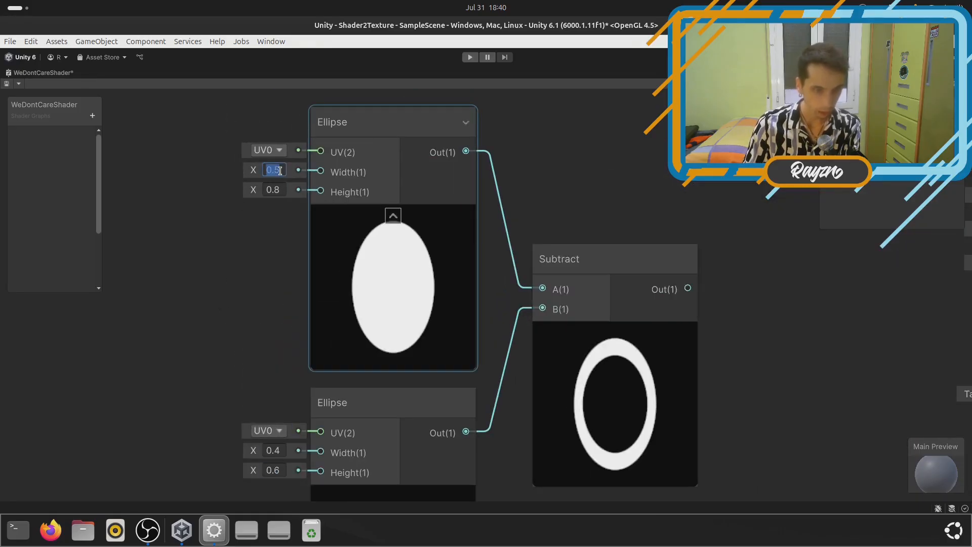
double_click(281, 170)
left_click(284, 175)
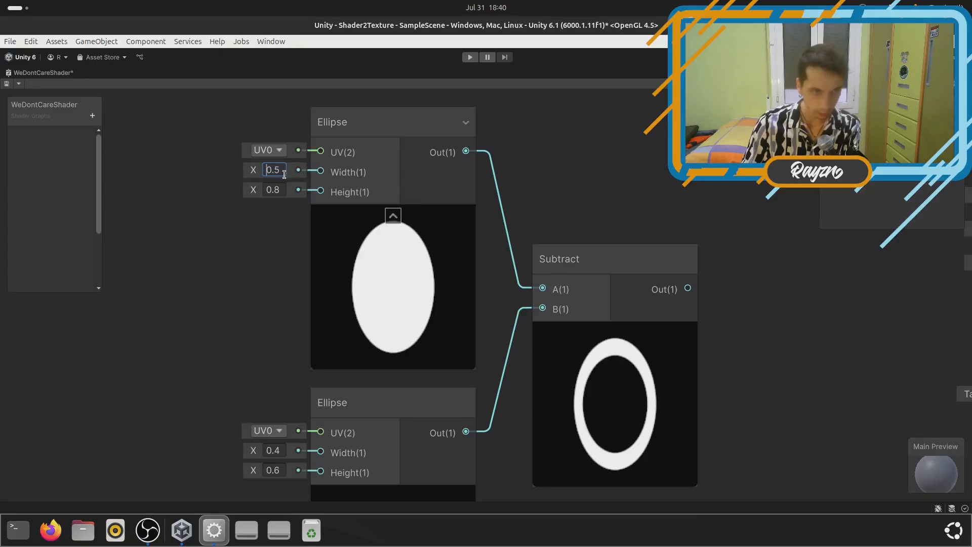
key("BackSpace")
type("6")
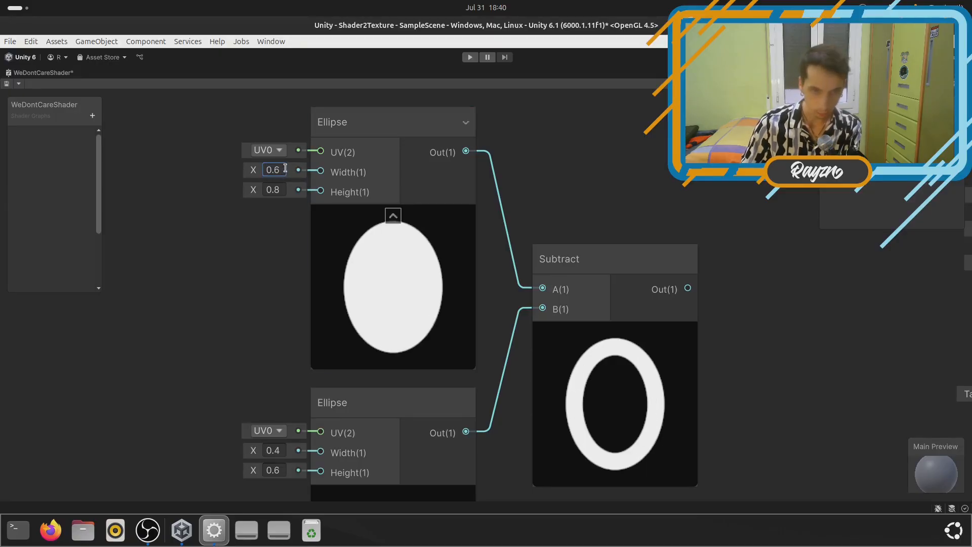
scroll(275, 166, "down", 3)
scroll(247, 405, "up", 1)
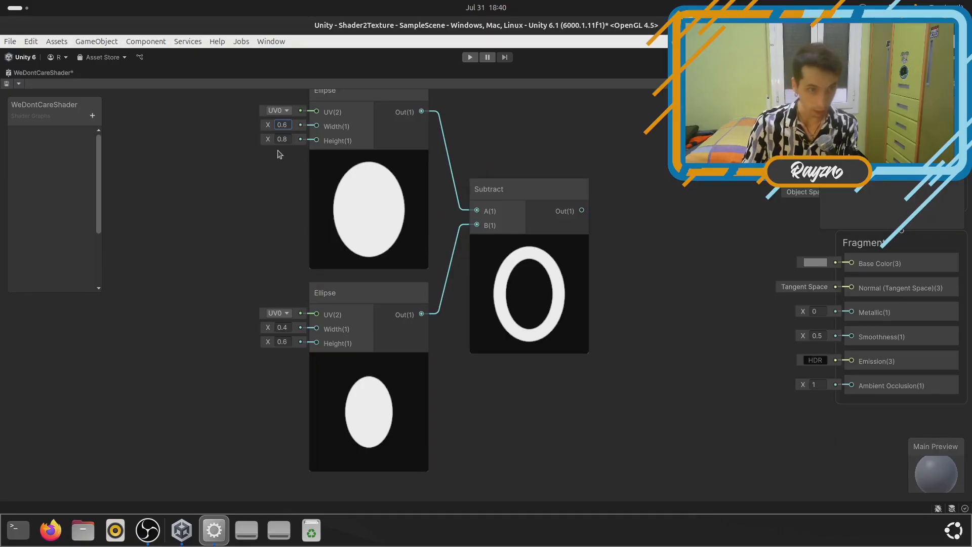
Set the upper Ellipse node's height to 0.9 and the lower Ellipse node's height to 0.7
left_click(288, 140)
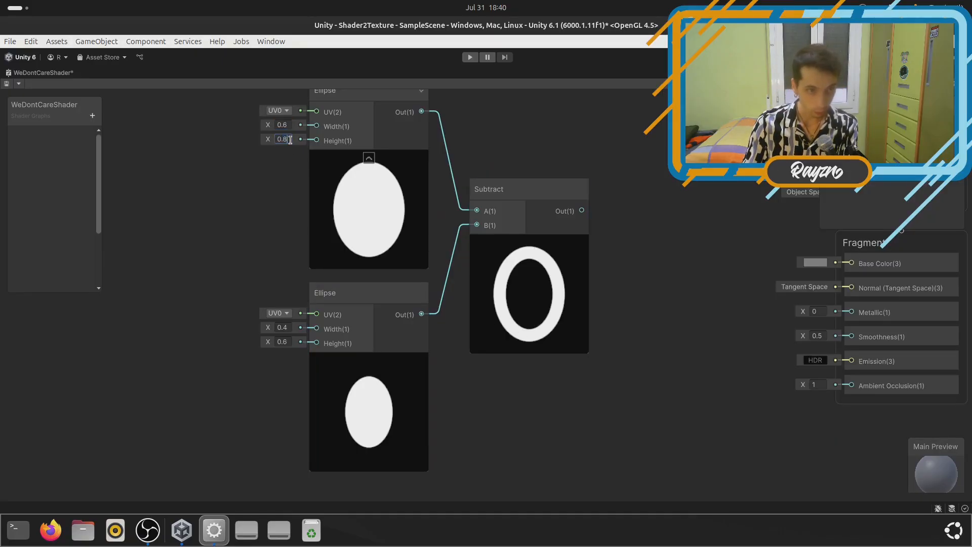
key("BackSpace")
type("9")
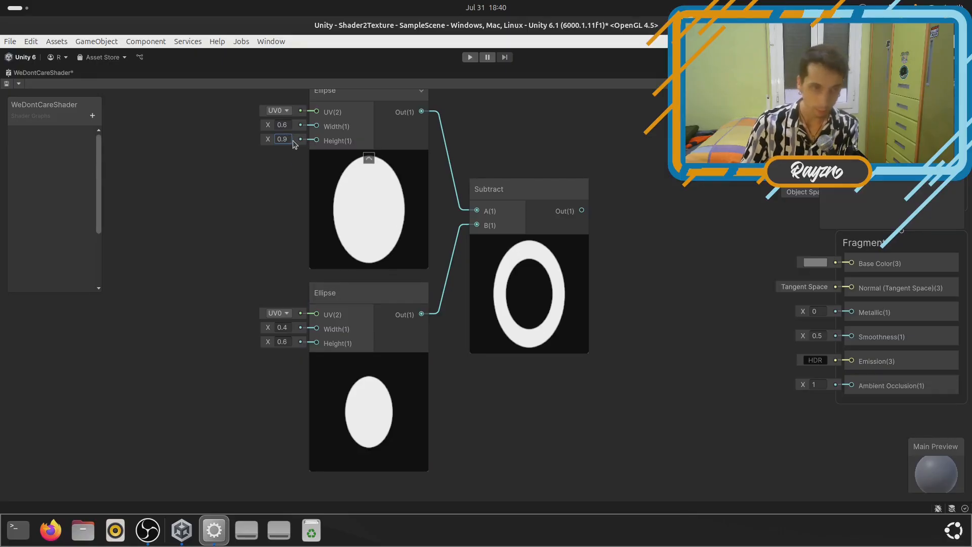
left_click(287, 342)
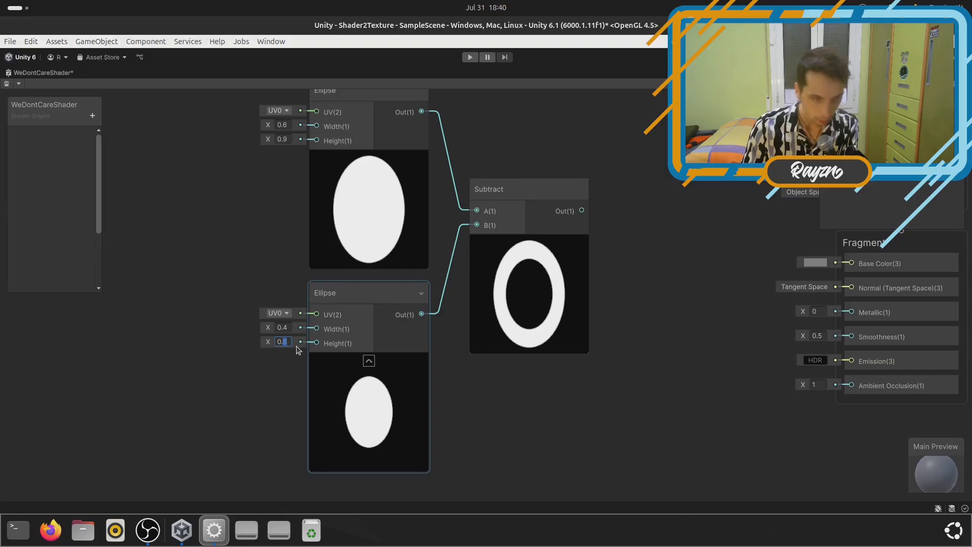
type("7")
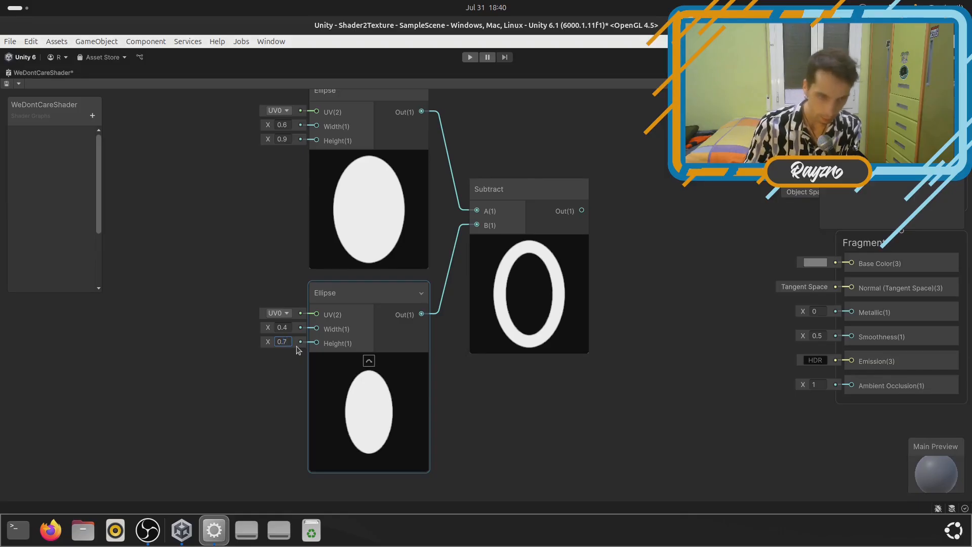
left_click(501, 405)
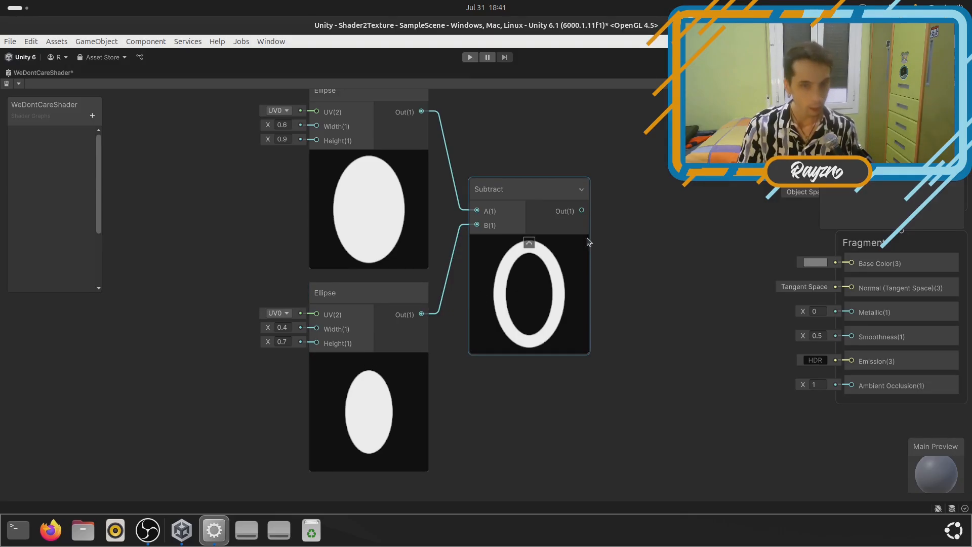
Duplicate the two Ellipse nodes with their Subtract node and place the copies below the originals
scroll(620, 302, "down", 5)
left_click_drag(555, 276, 478, 220)
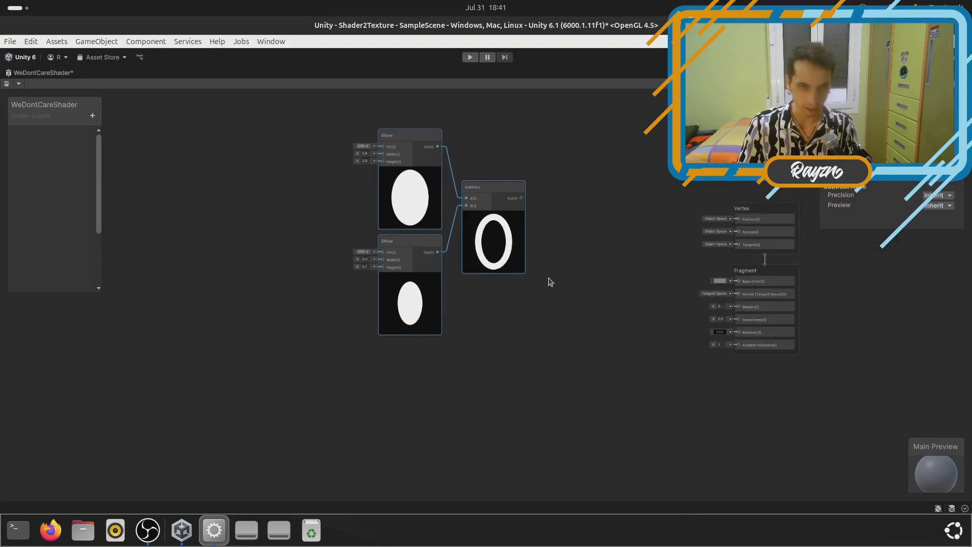
key("ctrl+d")
mouse_move(560, 292)
left_mouse_down()
mouse_move(463, 387)
mouse_move(559, 290)
left_mouse_up()
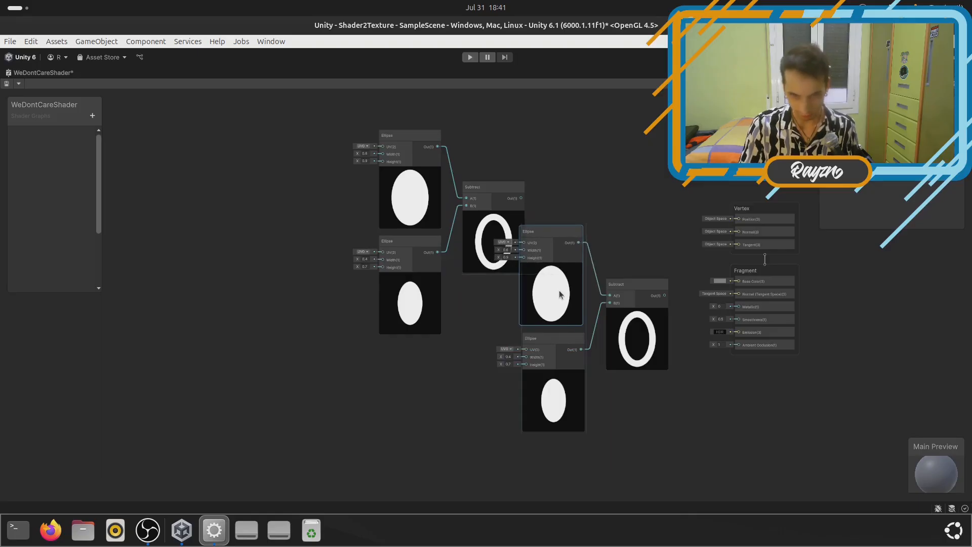
left_click_drag(559, 184, 655, 438)
left_click_drag(632, 317, 487, 437)
left_click(484, 324)
Align the duplicated Ellipse and Subtract nodes directly beneath the original group
scroll(484, 324, "down", 4)
scroll(518, 448, "up", 6)
scroll(514, 385, "down", 6)
scroll(484, 373, "down", 1)
left_click_drag(386, 312, 507, 357)
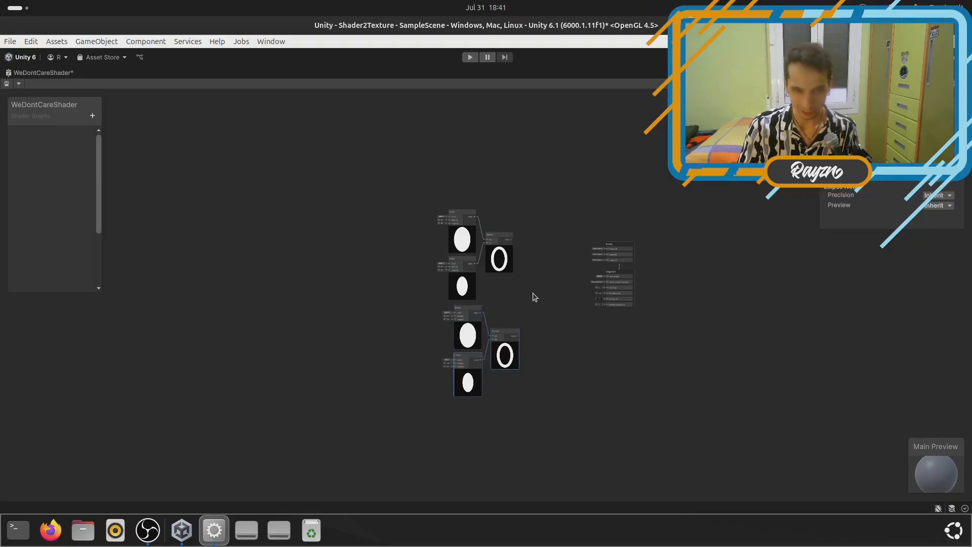
scroll(541, 324, "up", 3)
left_click_drag(480, 395, 470, 393)
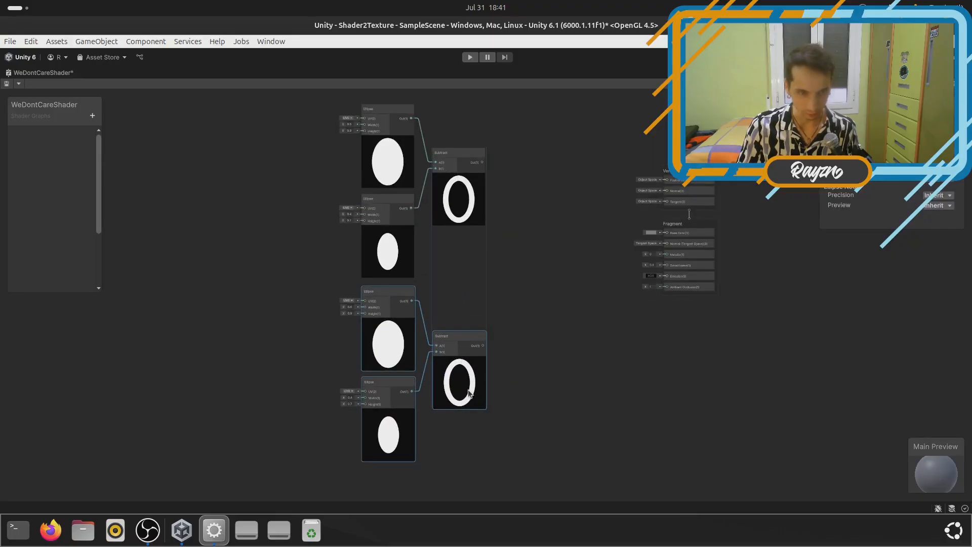
left_click(541, 262)
Bring the two Subtract nodes vertically closer together by lowering the upper one and raising the lower one
scroll(541, 262, "up", 3)
scroll(496, 231, "down", 4)
scroll(475, 191, "up", 2)
left_click_drag(473, 164, 474, 200)
scroll(510, 234, "up", 2)
left_click_drag(427, 402, 425, 361)
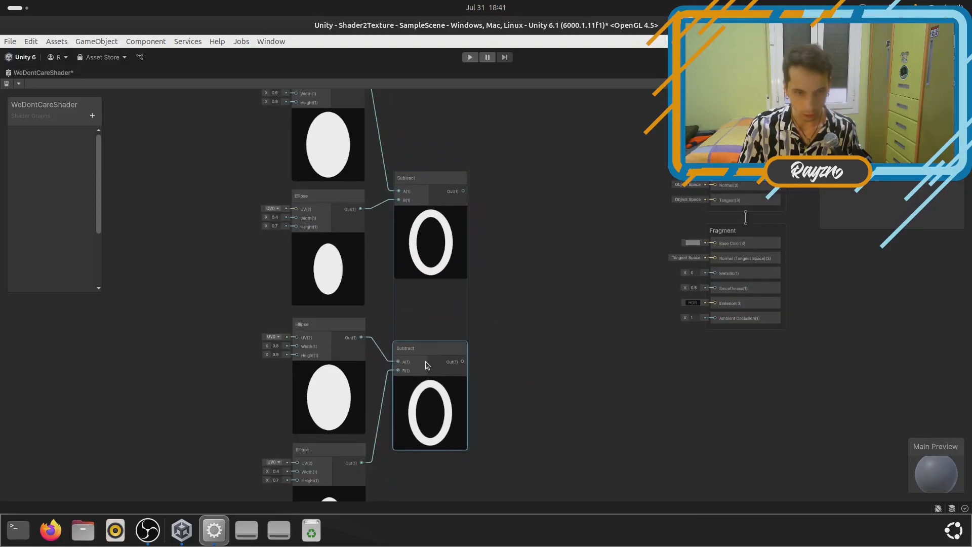
Create an Add node that combines the outputs of both Subtract nodes and position it between them and the Fragment block
left_click_drag(463, 191, 522, 257)
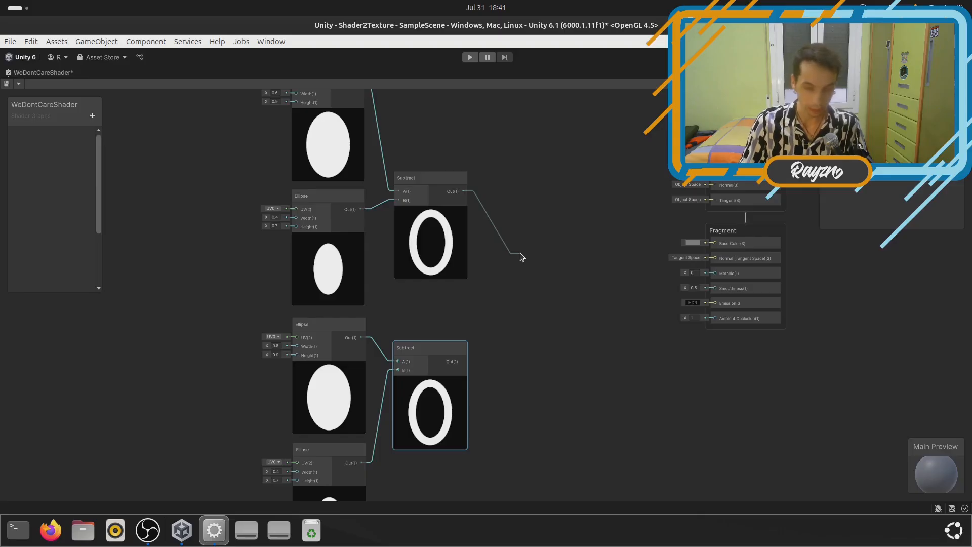
left_click_drag(522, 257, 521, 257)
type("add")
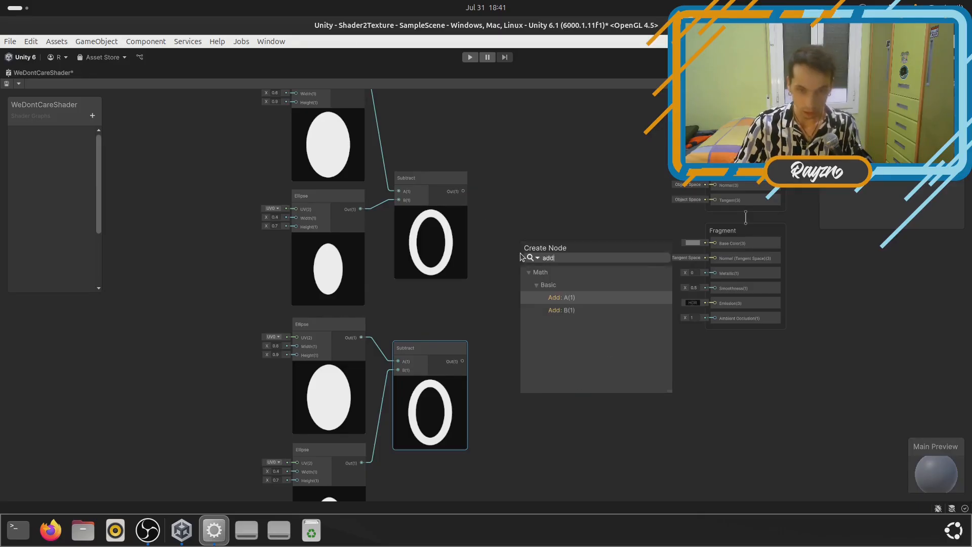
key("Return")
scroll(511, 349, "up", 1)
left_click_drag(453, 360, 539, 240)
scroll(553, 263, "up", 4)
scroll(563, 271, "down", 5)
left_click_drag(553, 300, 568, 312)
scroll(567, 313, "down", 2)
scroll(460, 367, "up", 2)
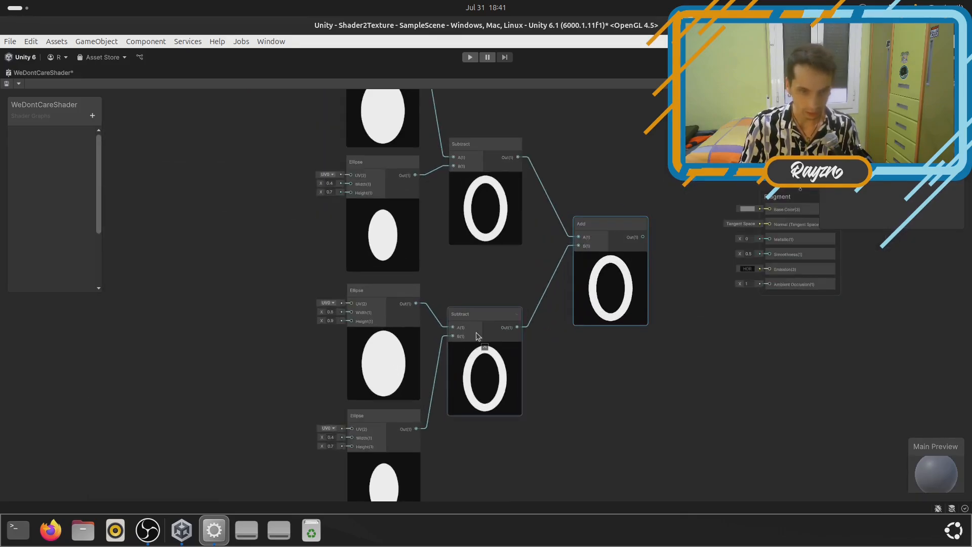
scroll(491, 294, "down", 1)
left_click_drag(486, 317, 488, 322)
Create a Tiling And Offset node in the empty area ahead of the Ellipse nodes
scroll(286, 324, "up", 4)
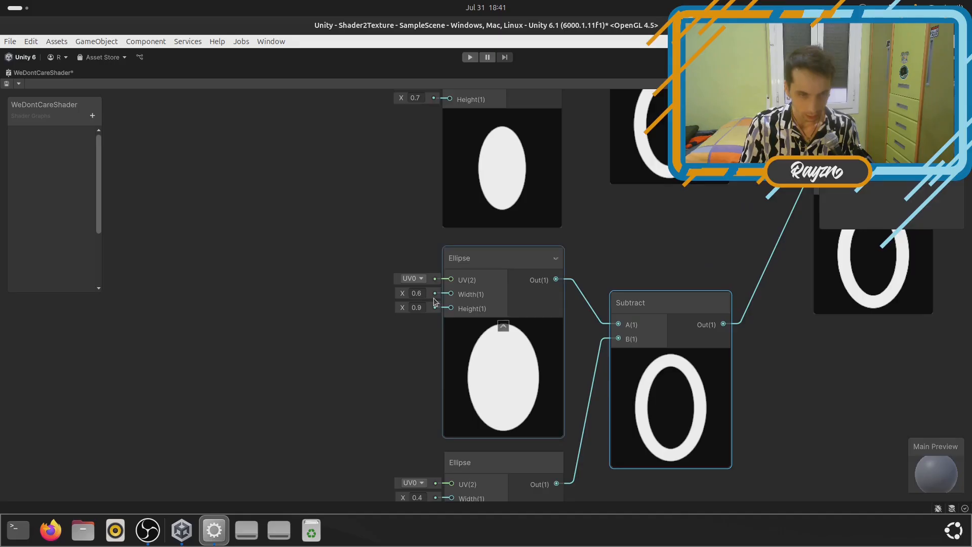
scroll(395, 298, "down", 3)
right_click(255, 258)
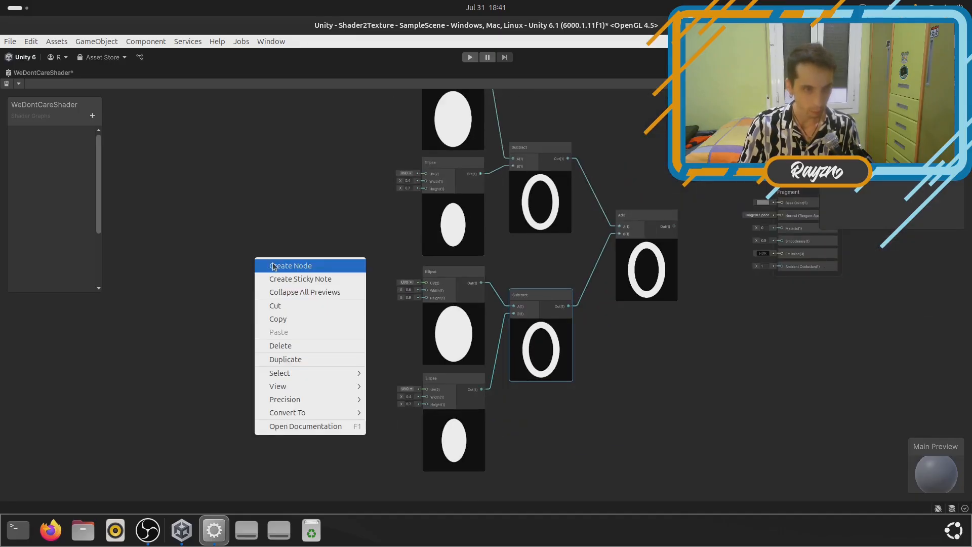
left_click(273, 266)
type("t")
key("BackSpace")
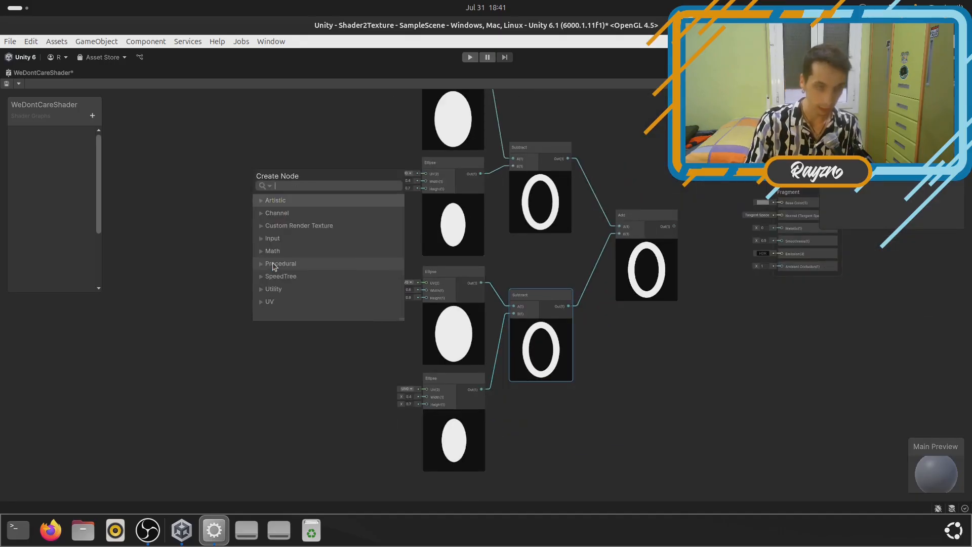
type("tiling")
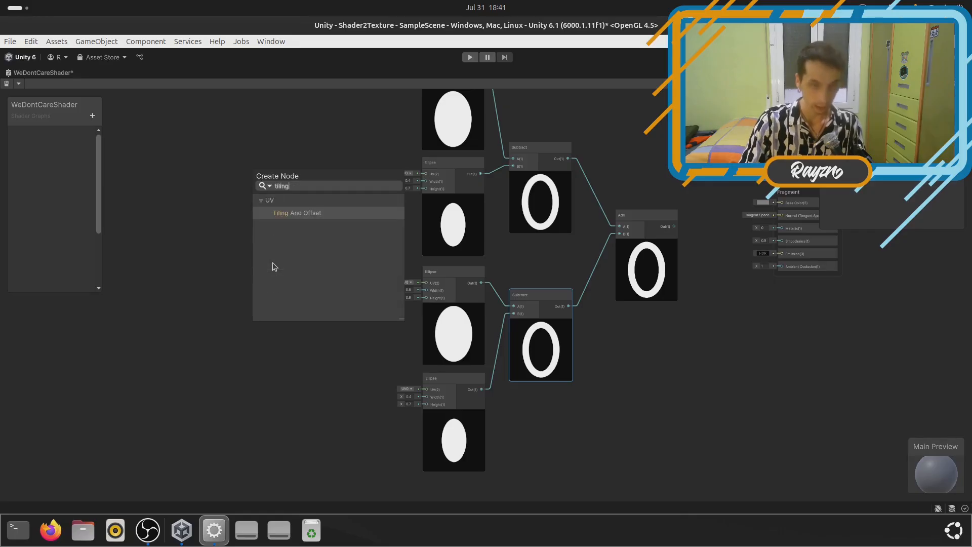
key("Return")
Position the Tiling And Offset node beside the upper pair of Ellipse nodes
scroll(273, 262, "up", 1)
left_click_drag(274, 280, 296, 213)
scroll(321, 209, "up", 4)
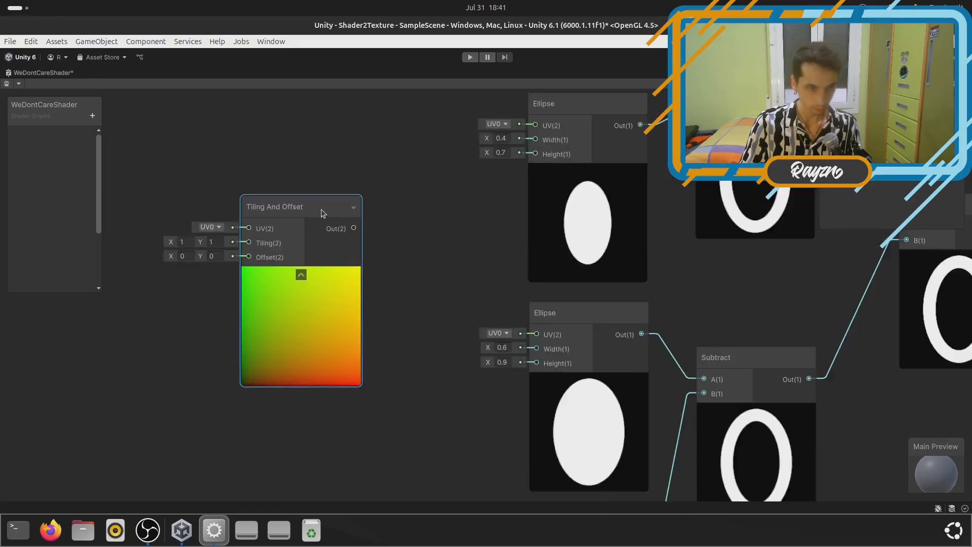
scroll(321, 209, "down", 6)
scroll(318, 226, "up", 2)
scroll(321, 259, "down", 2)
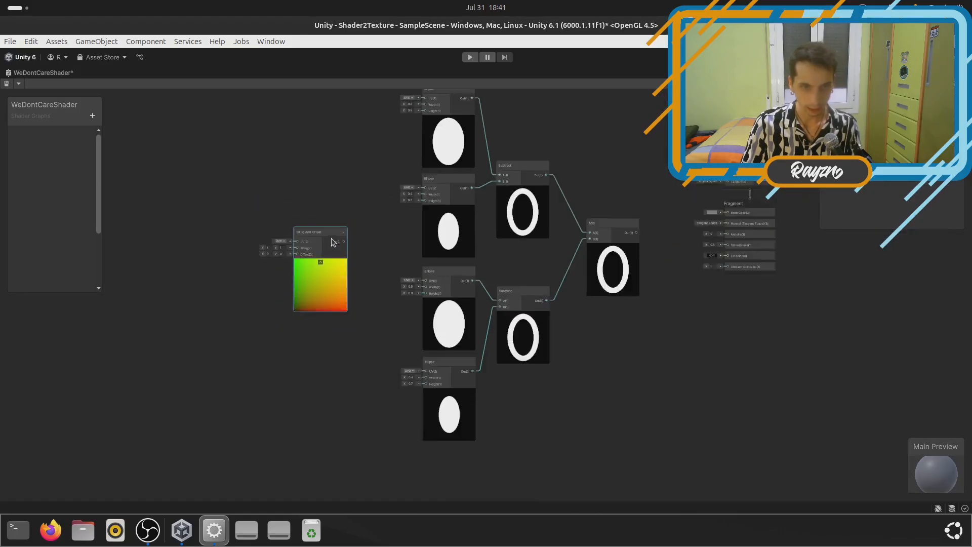
scroll(316, 266, "up", 4)
left_click_drag(311, 308, 347, 194)
scroll(340, 324, "down", 4)
scroll(347, 238, "up", 3)
left_click_drag(349, 237, 310, 159)
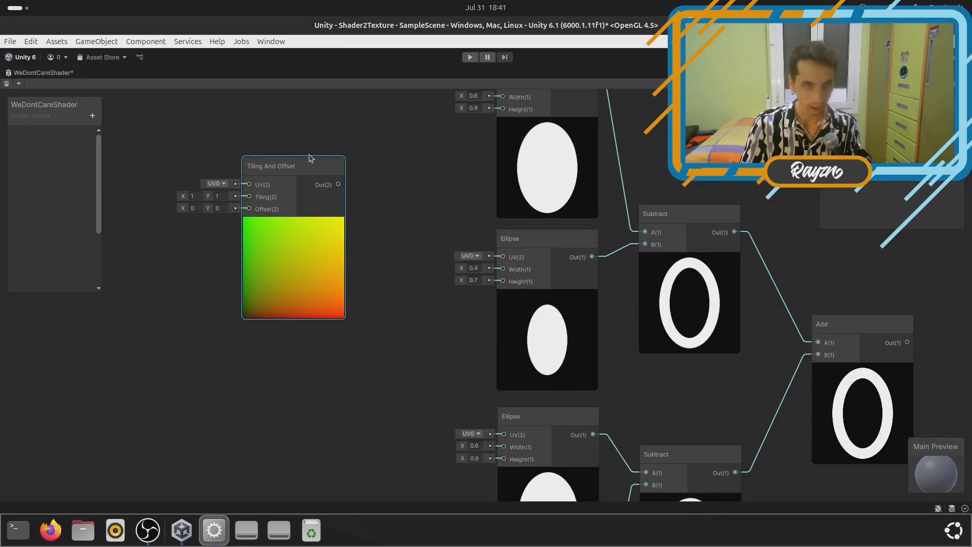
Connect the Tiling And Offset output to the UV inputs of both upper Ellipse nodes
scroll(305, 314, "down", 5)
scroll(322, 271, "up", 4)
left_click_drag(309, 294, 448, 209)
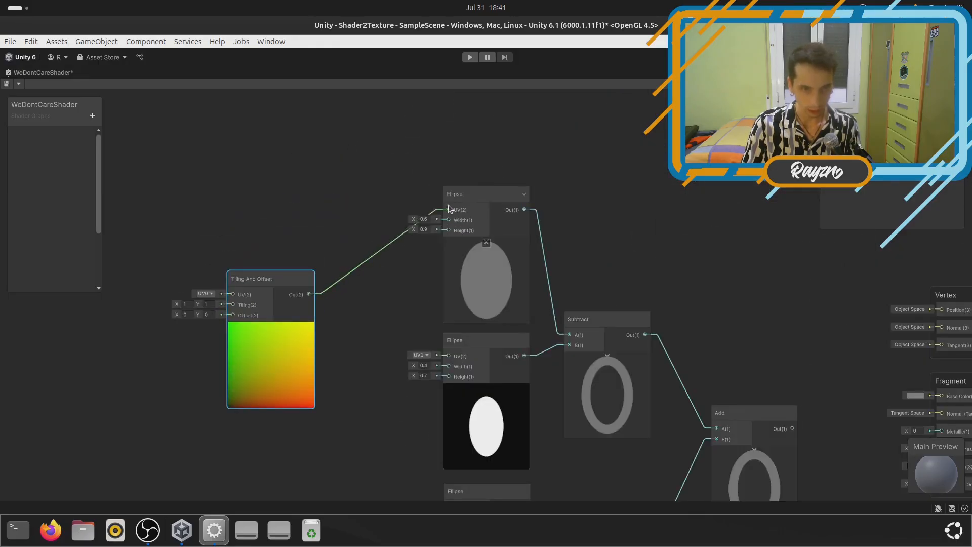
left_click_drag(308, 294, 448, 355)
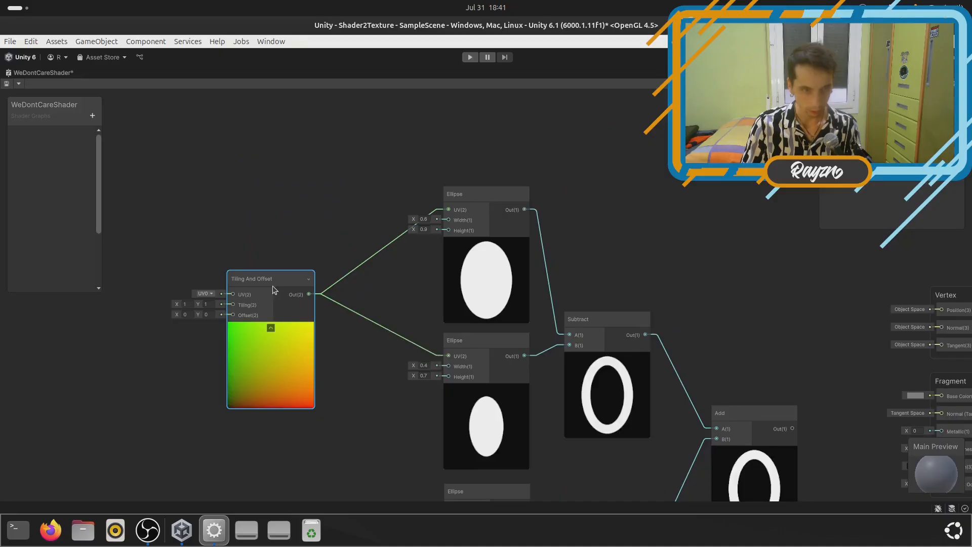
Paste a copy of the Tiling And Offset node and connect its output to the UV inputs of both lower Ellipse nodes
scroll(339, 241, "down", 4)
scroll(334, 304, "down", 3)
scroll(344, 313, "up", 6)
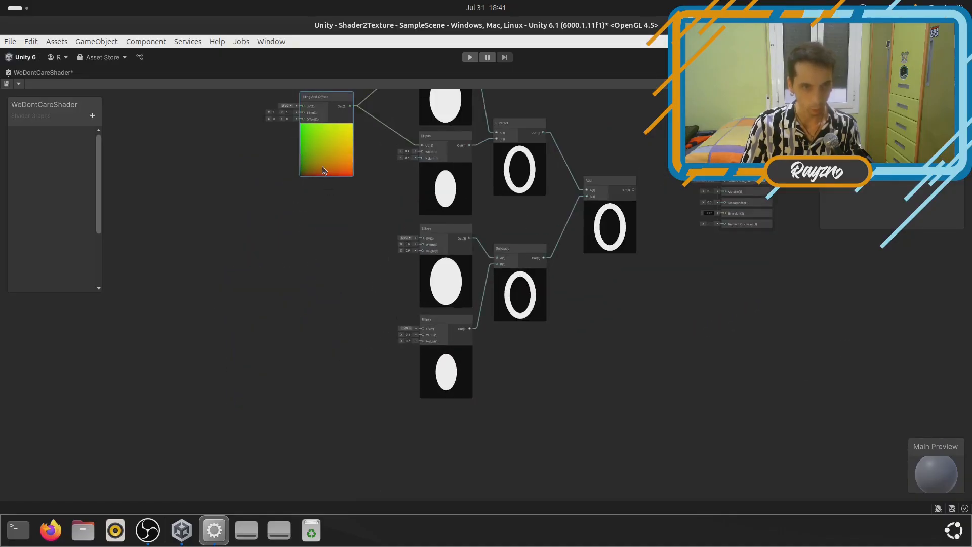
key("ctrl+v")
left_click_drag(305, 324, 414, 232)
scroll(356, 284, "up", 1)
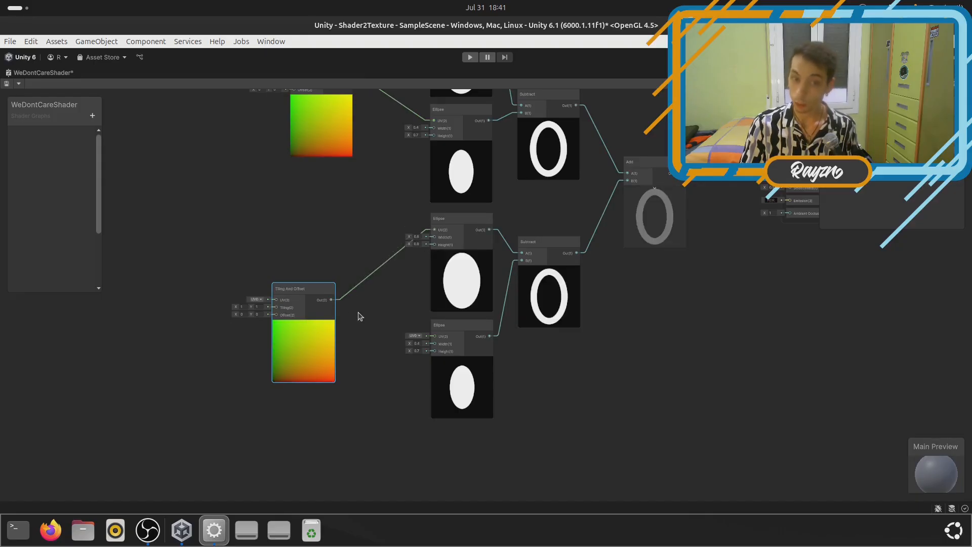
left_click_drag(353, 308, 433, 336)
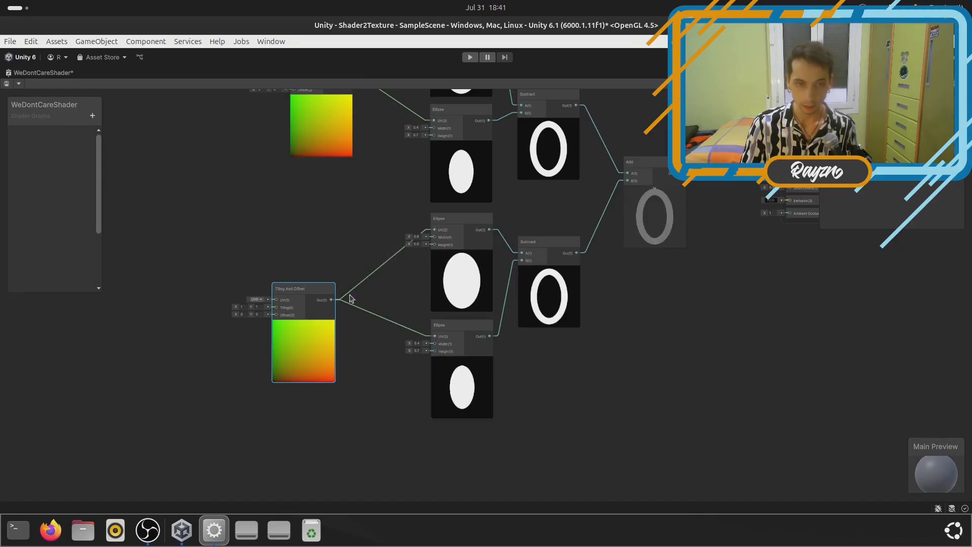
left_click_drag(304, 325, 314, 318)
Set the Y offset of the upper Tiling And Offset node to 0.5
scroll(247, 302, "up", 6)
left_click(280, 305)
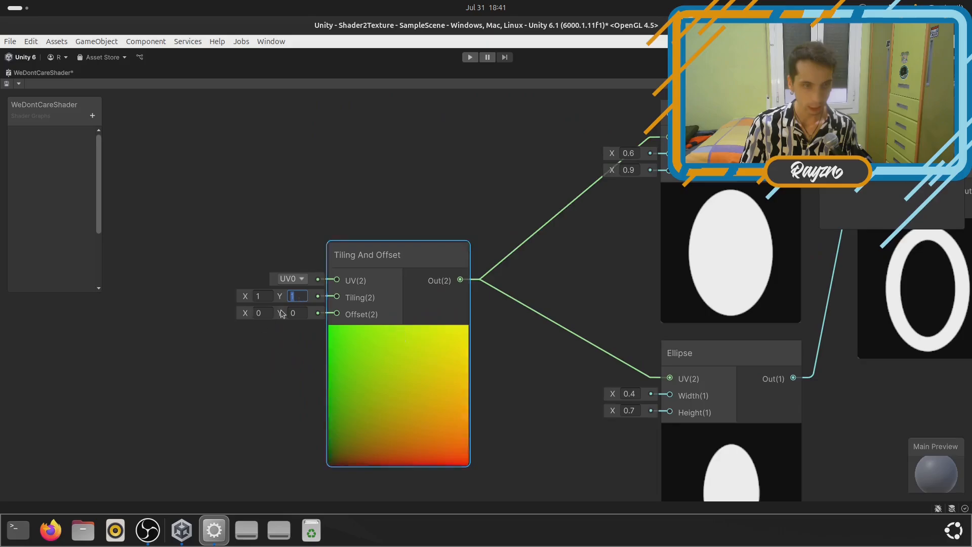
scroll(248, 330, "down", 9)
scroll(277, 256, "up", 2)
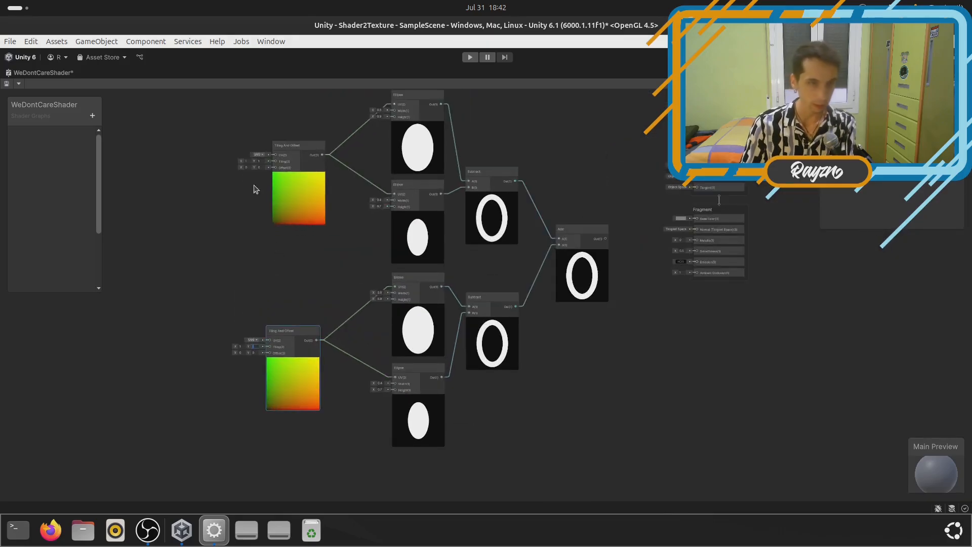
scroll(255, 189, "up", 4)
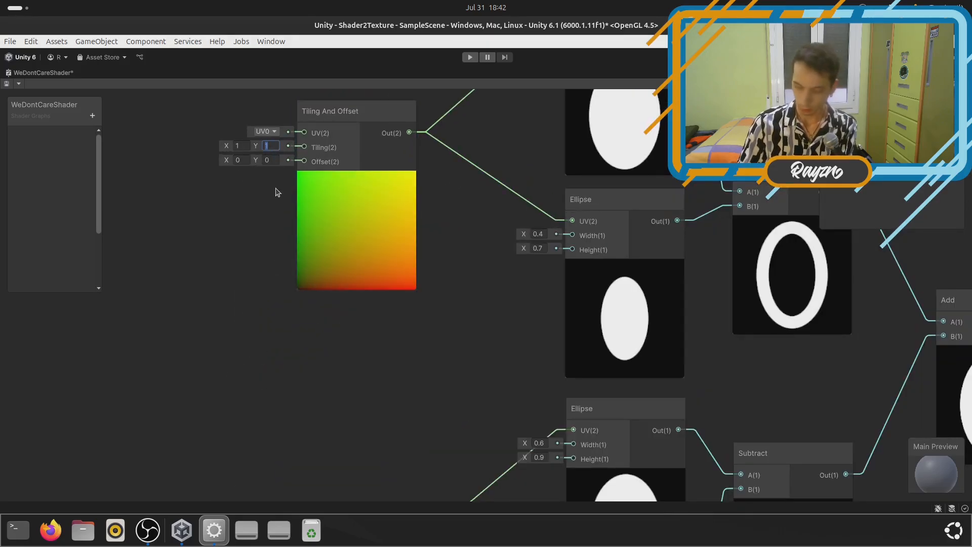
left_click(271, 161)
type("0.5")
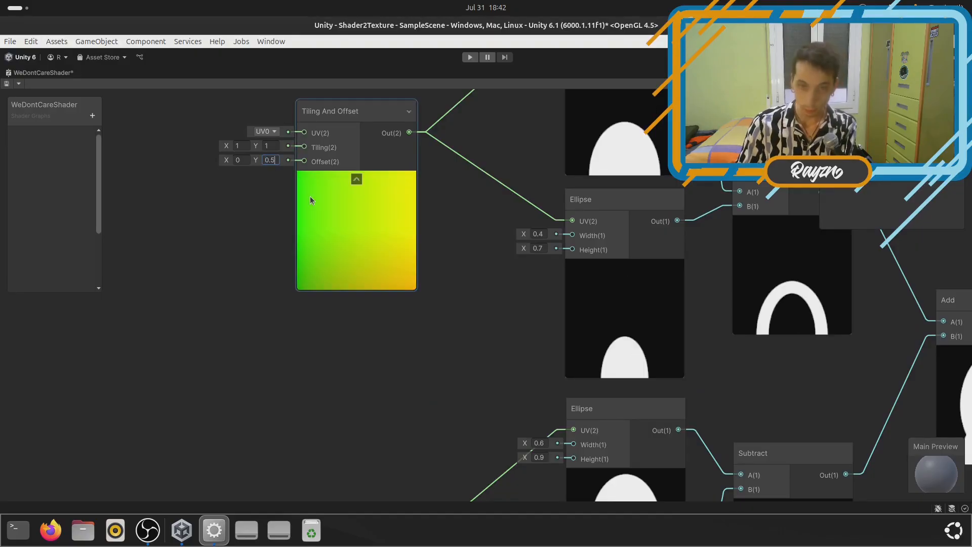
Set the Y offset of the lower Tiling And Offset node to -0.5 and check the combined shape in the Add node
scroll(276, 170, "down", 5)
scroll(276, 331, "up", 6)
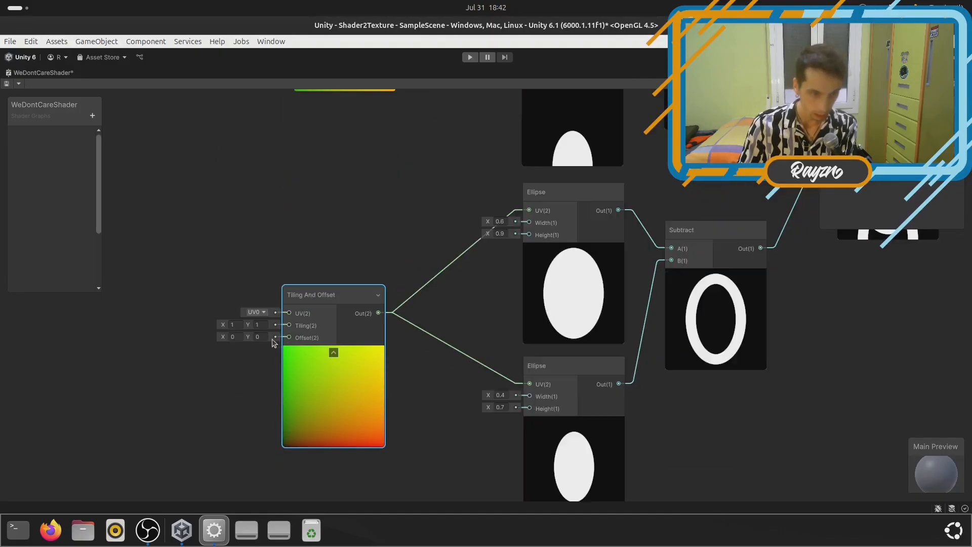
left_click(256, 337)
type("-0.5")
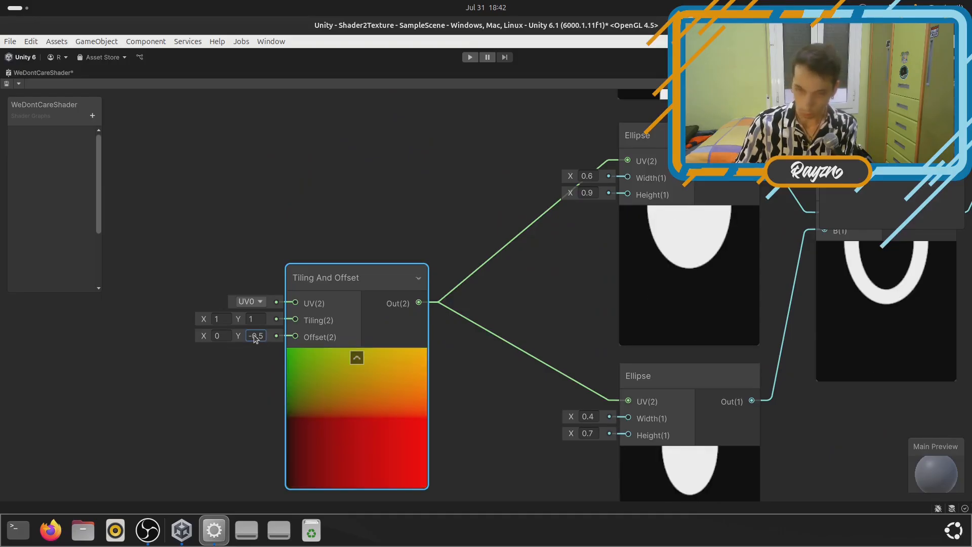
scroll(253, 335, "down", 5)
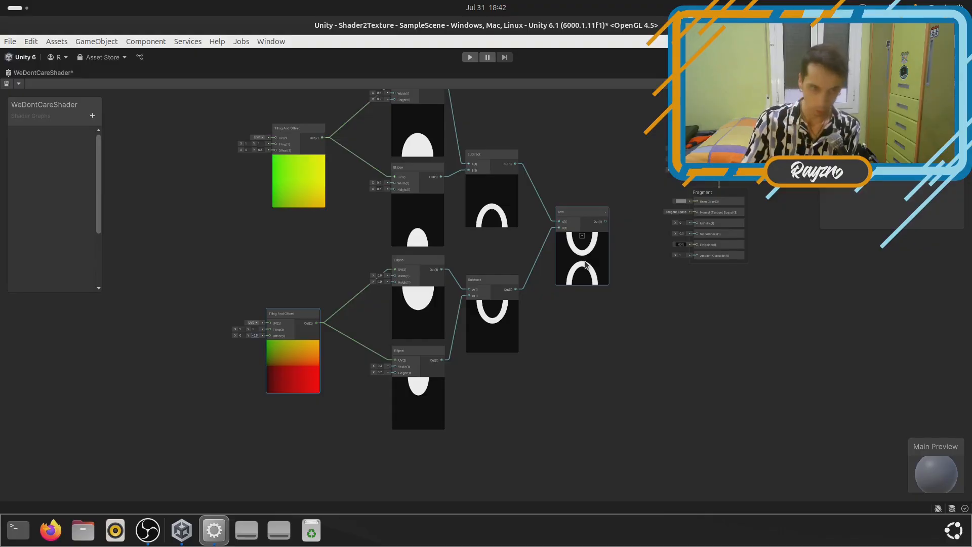
scroll(329, 332, "up", 4)
scroll(435, 306, "down", 3)
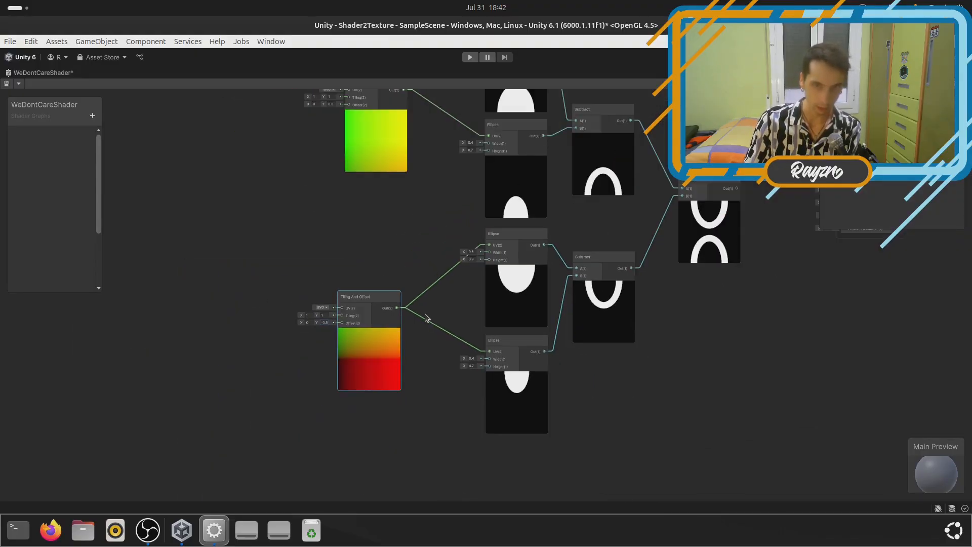
Set the Y offset of the lower Tiling And Offset node to 0.5
scroll(336, 298, "up", 5)
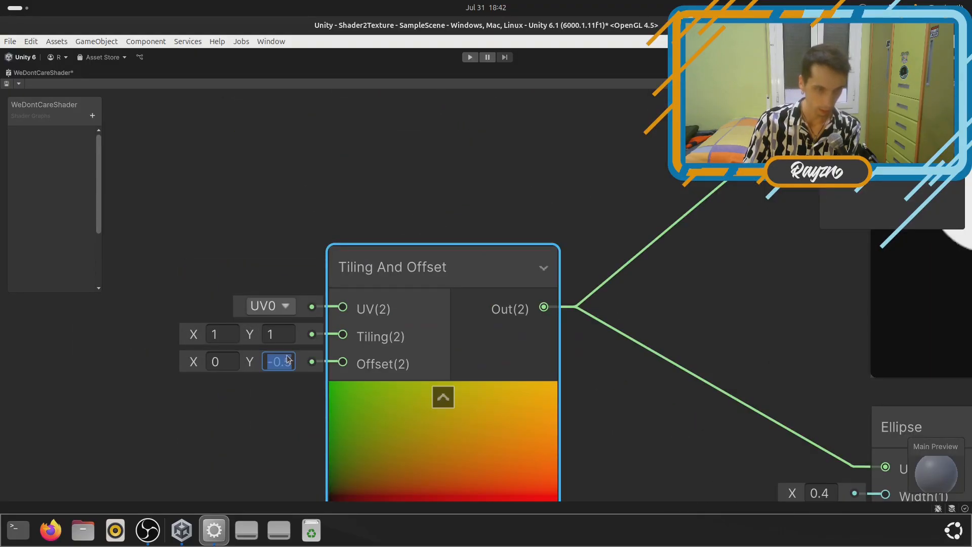
type("0.5")
scroll(284, 365, "down", 5)
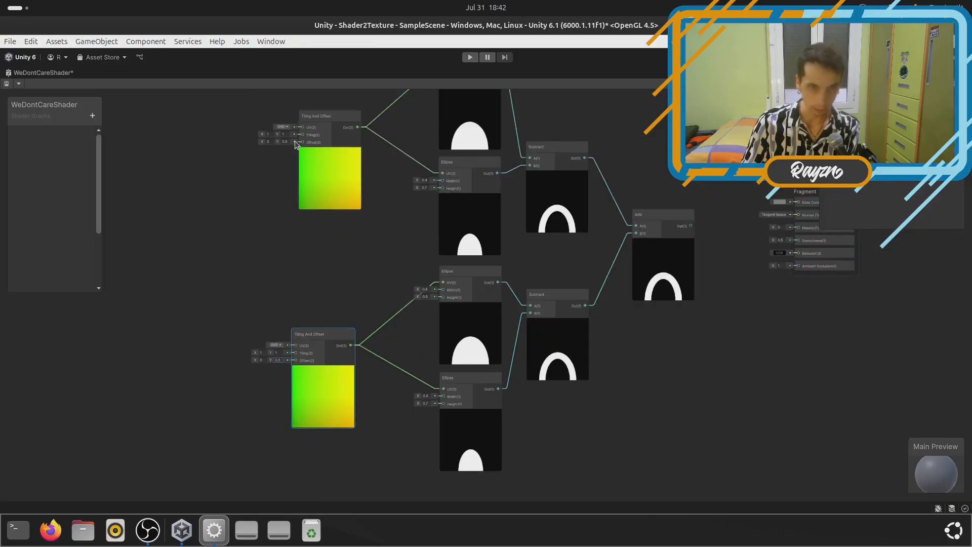
Set the Y offset of the upper Tiling And Offset node to -0.5 and check the Add node's preview
scroll(303, 152, "up", 5)
left_click(258, 360)
type("-")
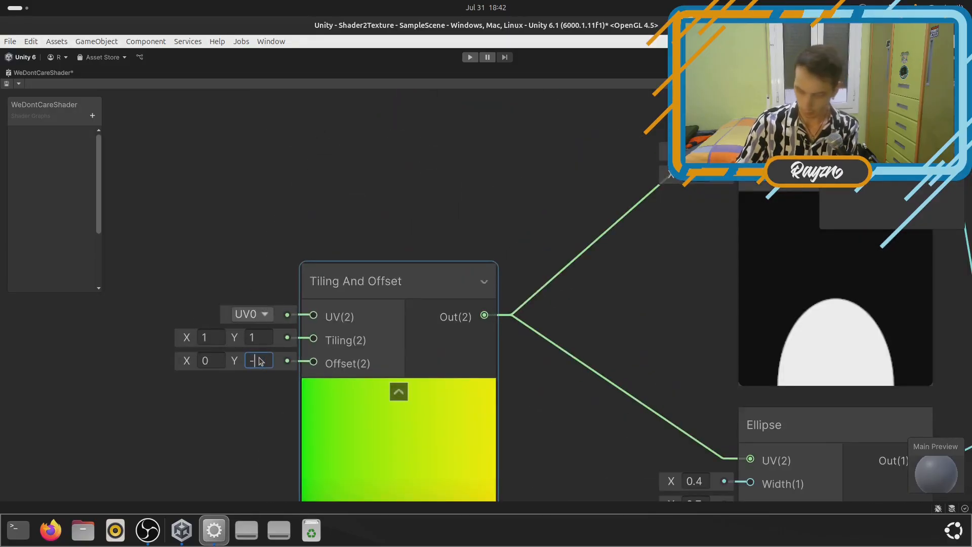
type("0.5")
scroll(258, 359, "down", 8)
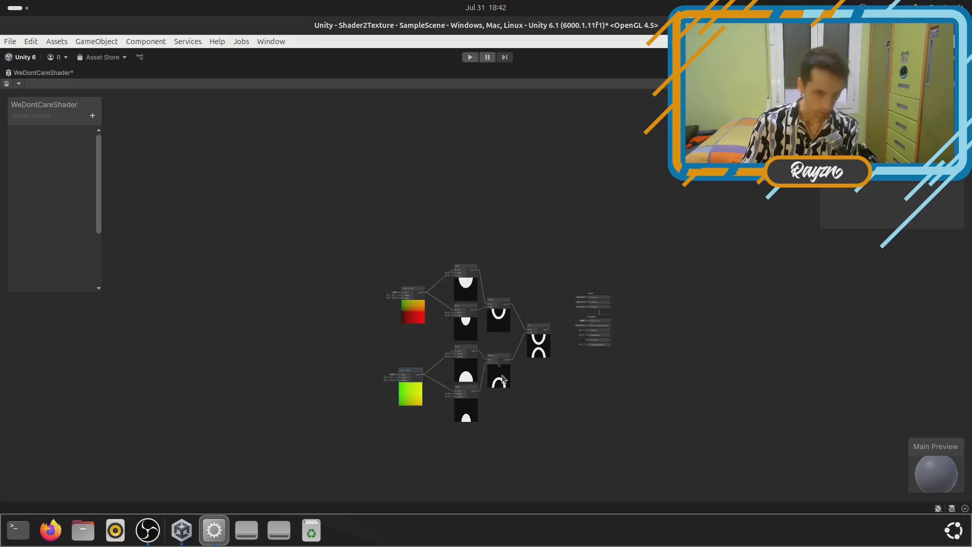
scroll(538, 360, "up", 2)
scroll(509, 232, "up", 2)
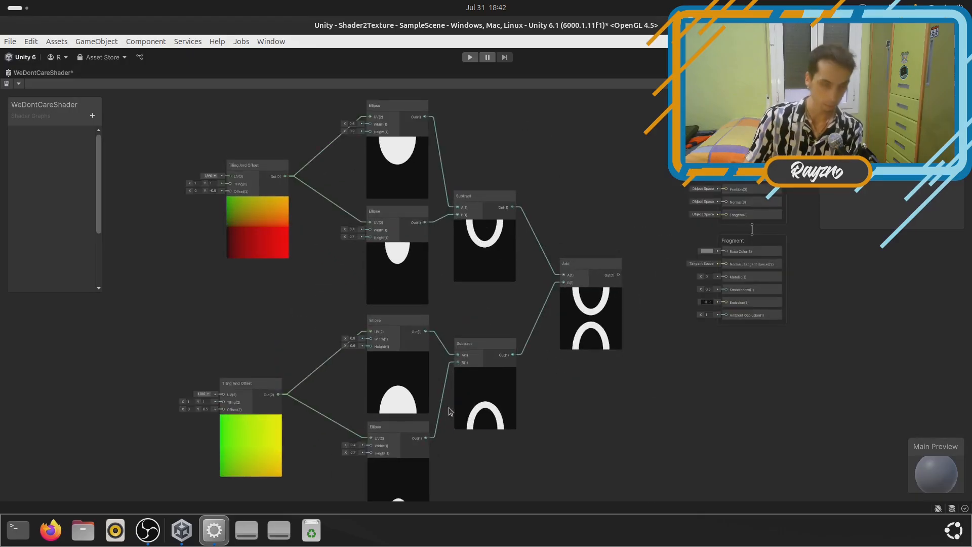
scroll(591, 242, "up", 2)
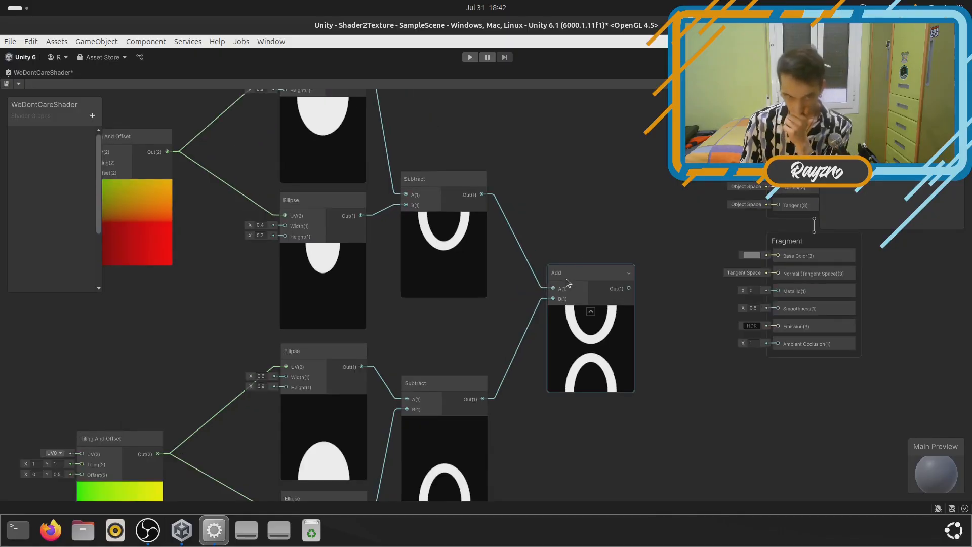
Set the Height of the upper group's inner Ellipse, the one 0.4 wide, to 0.9
scroll(567, 279, "down", 3)
scroll(395, 263, "up", 5)
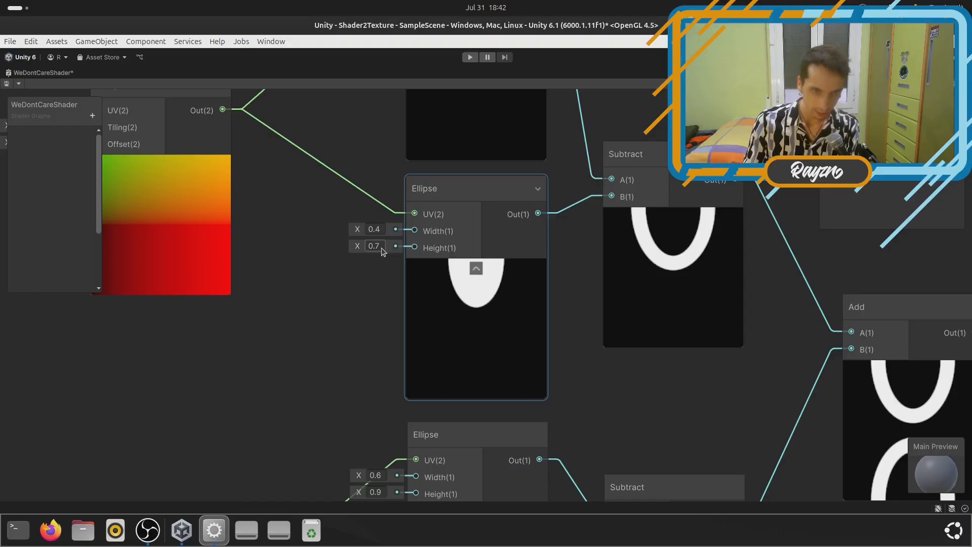
double_click(379, 247)
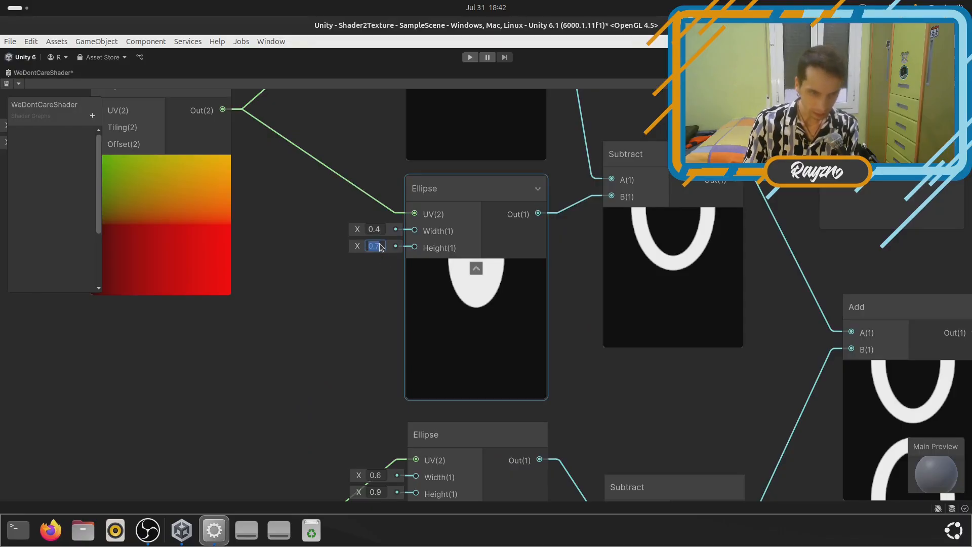
key("BackSpace")
type("9")
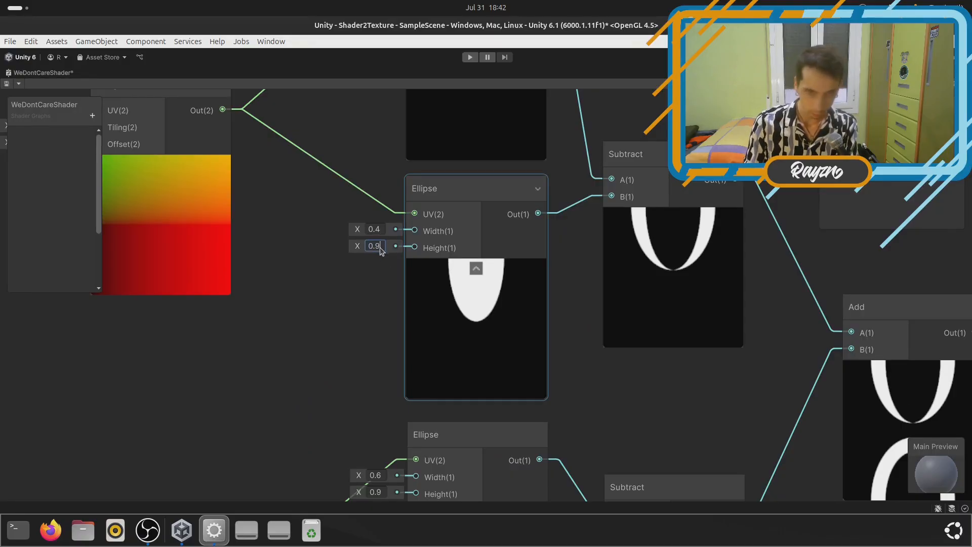
Set the Height of the lower group's outer Ellipse, the one 0.6 wide, to 1
scroll(381, 252, "down", 2)
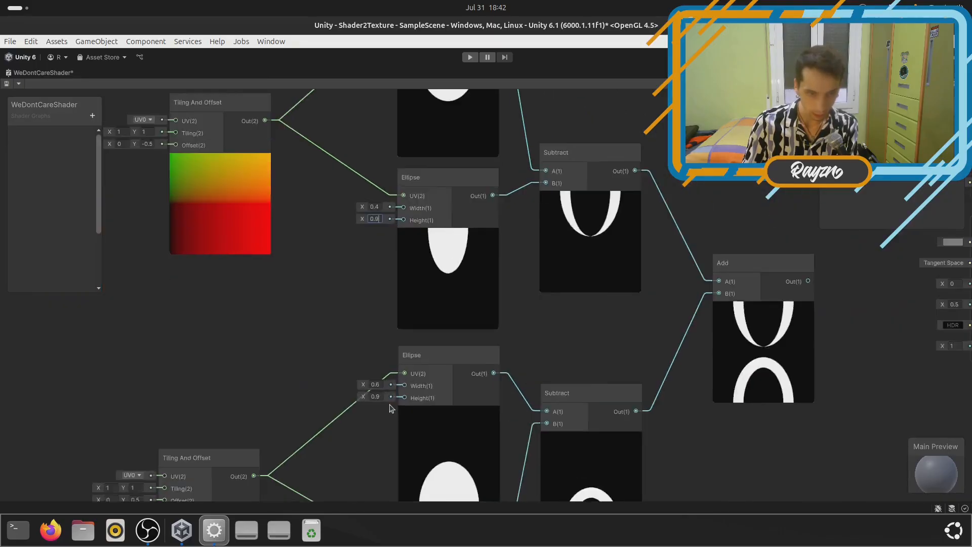
scroll(375, 369, "up", 4)
scroll(374, 369, "down", 3)
scroll(375, 369, "down", 1)
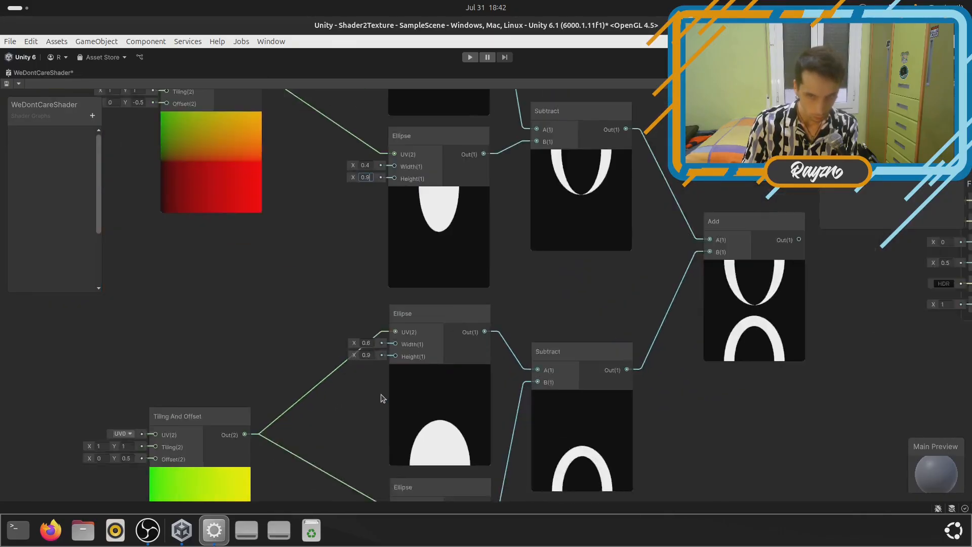
scroll(377, 362, "up", 1)
scroll(371, 353, "up", 1)
left_click(370, 350)
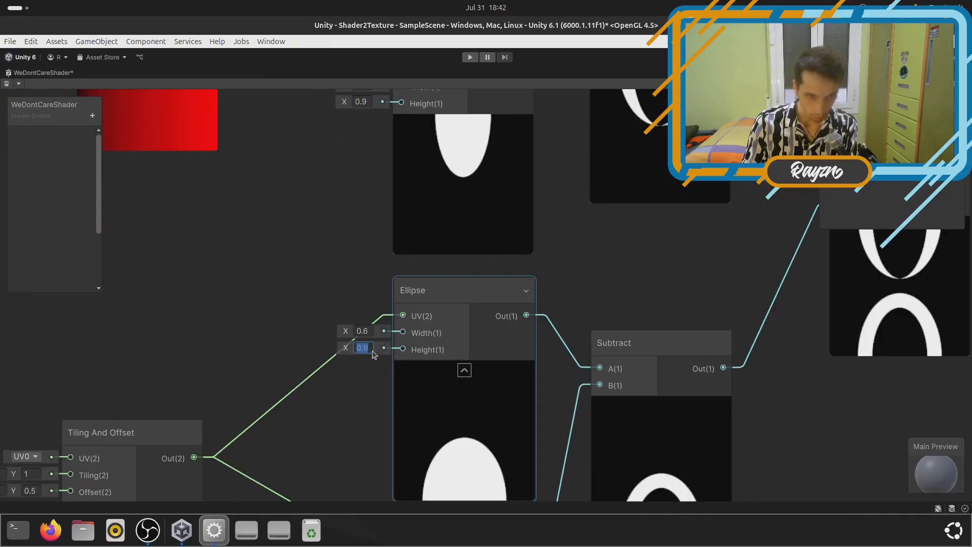
scroll(371, 353, "down", 1)
scroll(360, 334, "up", 2)
scroll(359, 326, "up", 2)
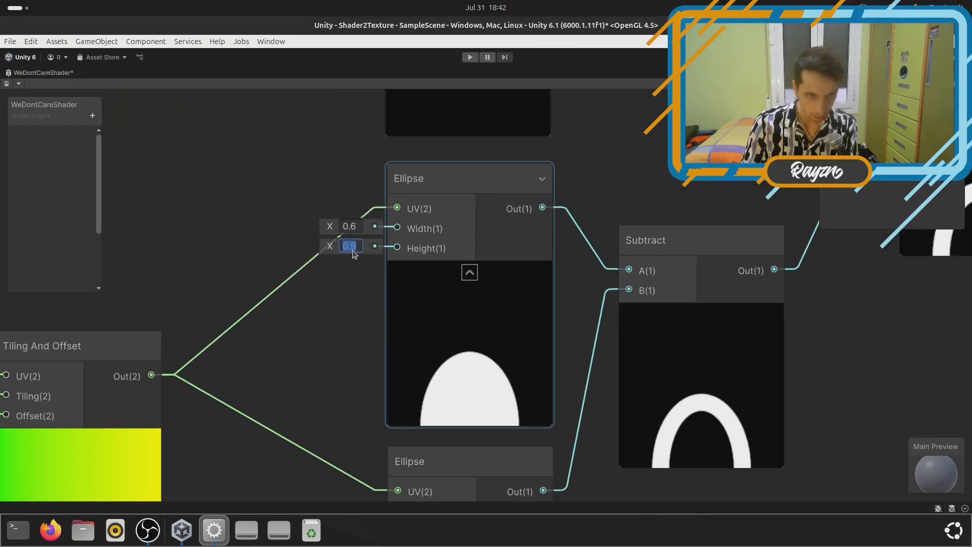
scroll(362, 246, "down", 2)
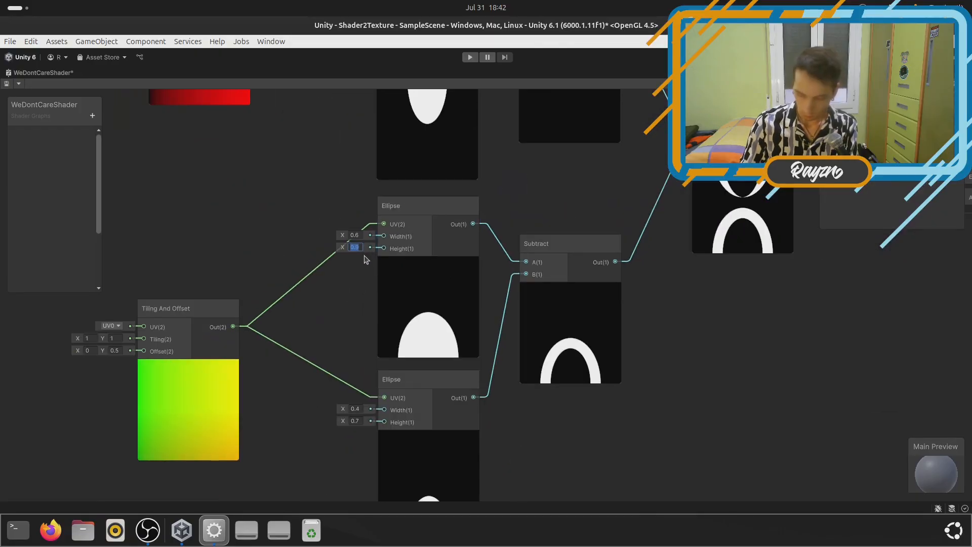
type("1")
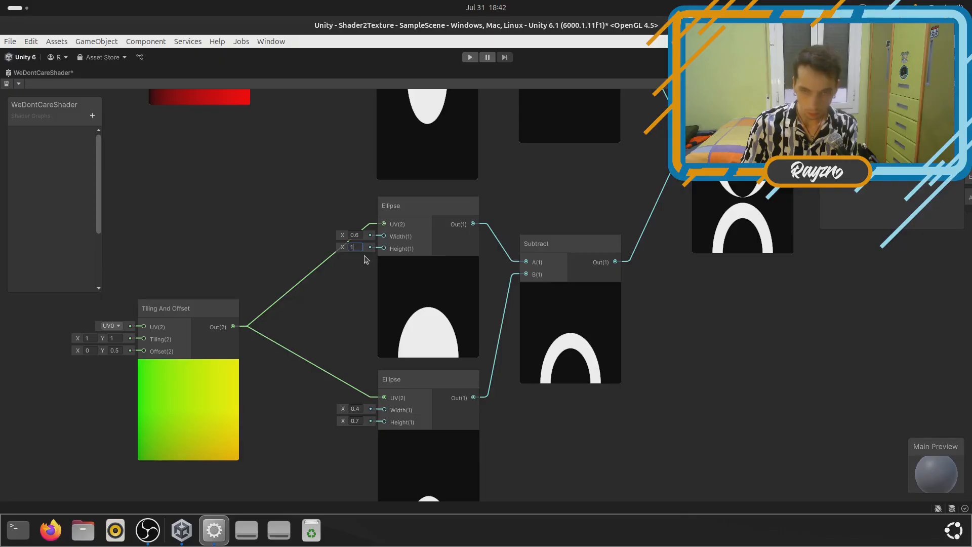
Set the Height of the lower group's outer Ellipse to 1.1 and of the upper group's inner Ellipse to 1
type(".1")
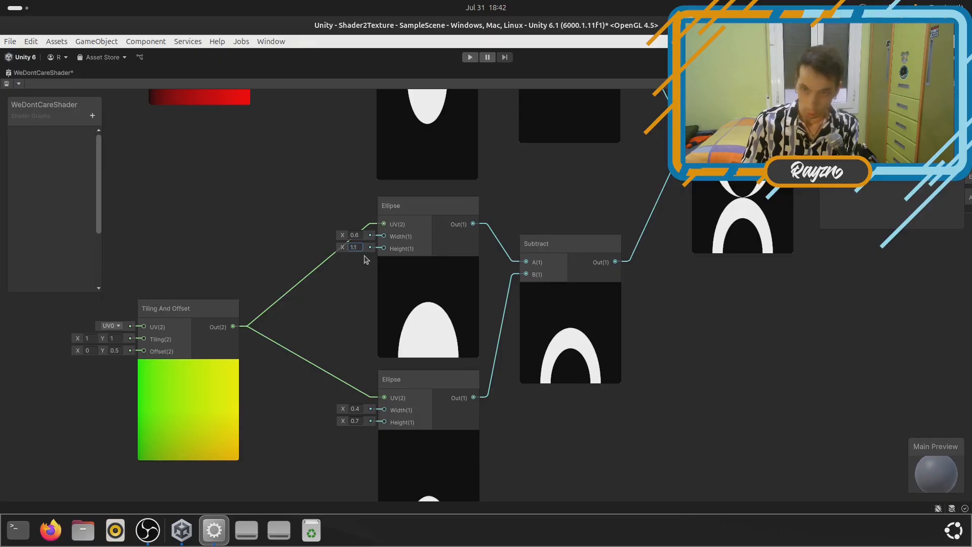
scroll(364, 256, "down", 3)
scroll(373, 195, "up", 5)
left_click(374, 199)
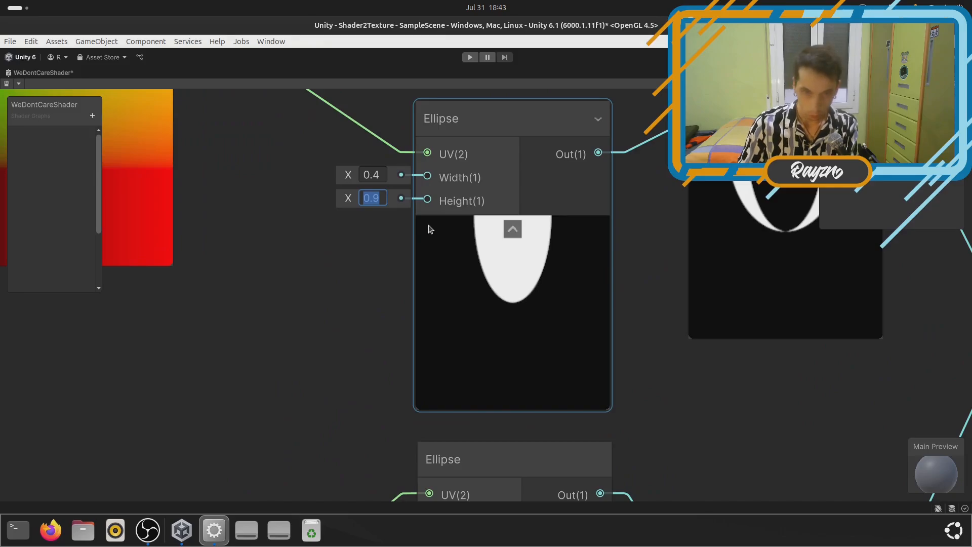
type("1.")
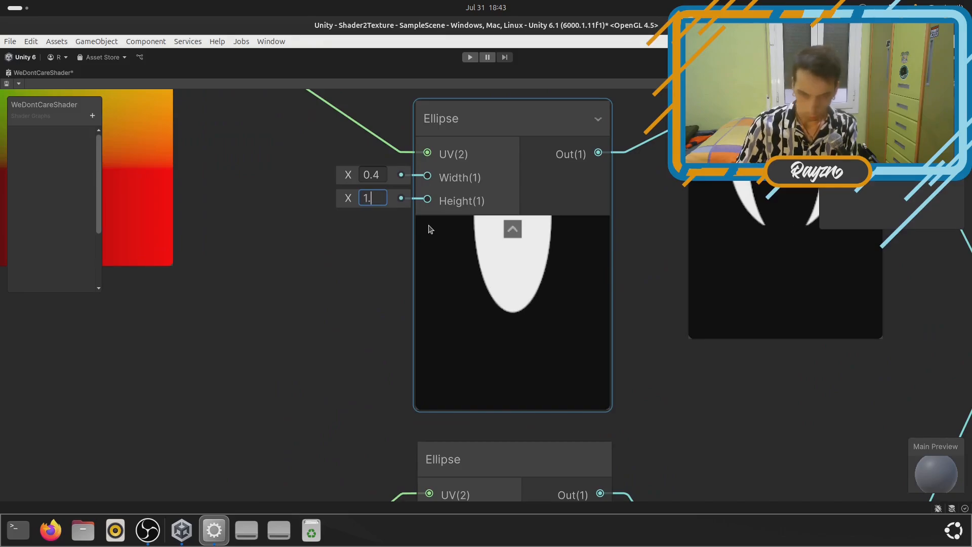
type("1")
double_click(384, 200)
type("1")
Set the Height of the upper group's outer Ellipse, the one 0.6 wide, to 1.1 and check the Add node's preview
scroll(384, 212, "down", 5)
scroll(382, 165, "up", 5)
double_click(380, 169)
type("1.1")
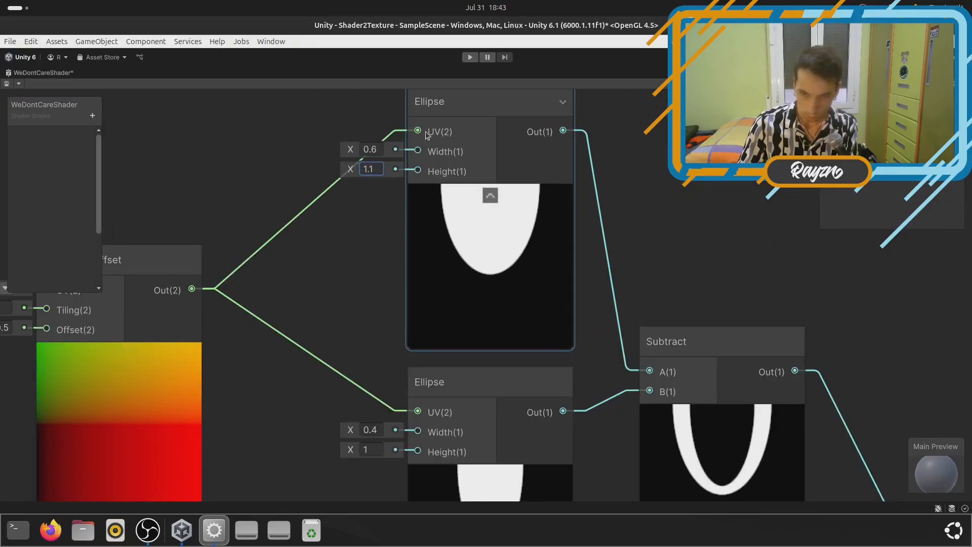
scroll(406, 149, "down", 5)
scroll(708, 235, "up", 7)
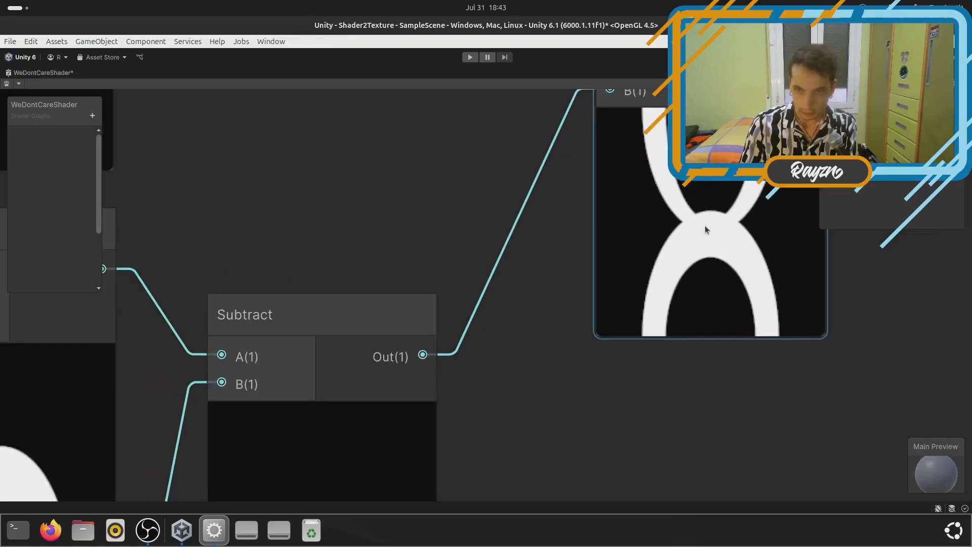
scroll(709, 235, "down", 5)
Set the Height of the lower group's inner Ellipse, the one 0.4 wide, to 1 and check the Add node's preview
scroll(552, 240, "up", 7)
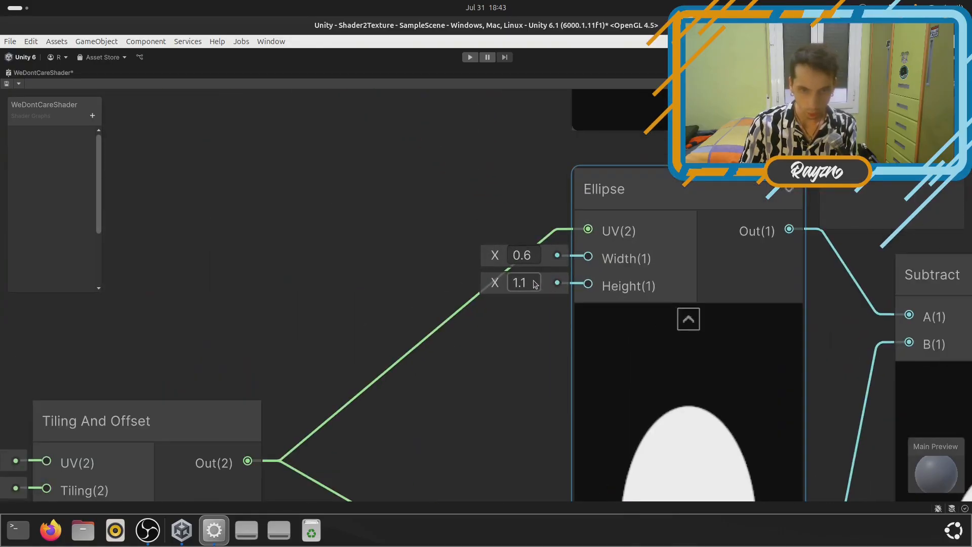
double_click(532, 282)
scroll(534, 283, "down", 6)
scroll(524, 249, "up", 4)
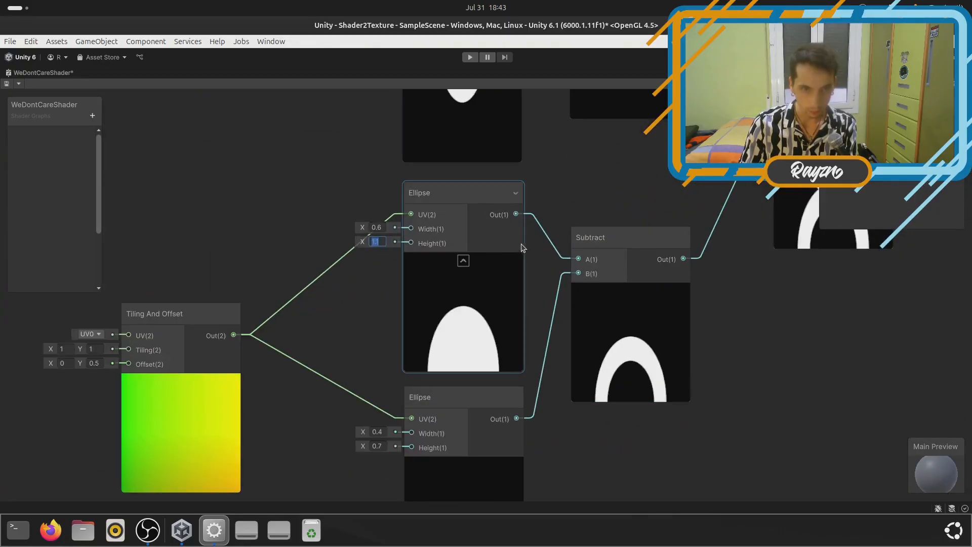
left_click(380, 446)
type("1")
scroll(381, 447, "down", 5)
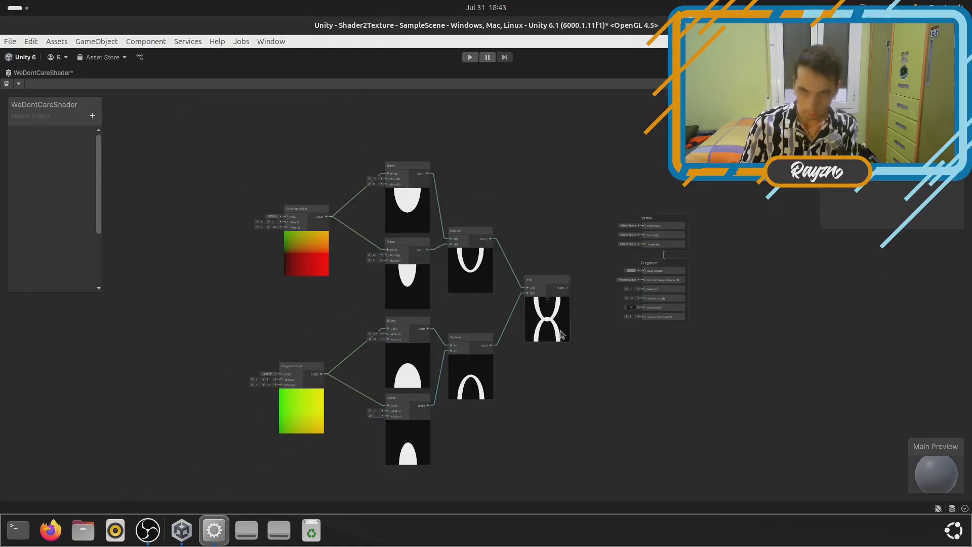
scroll(632, 343, "up", 7)
scroll(632, 343, "down", 6)
scroll(614, 348, "up", 6)
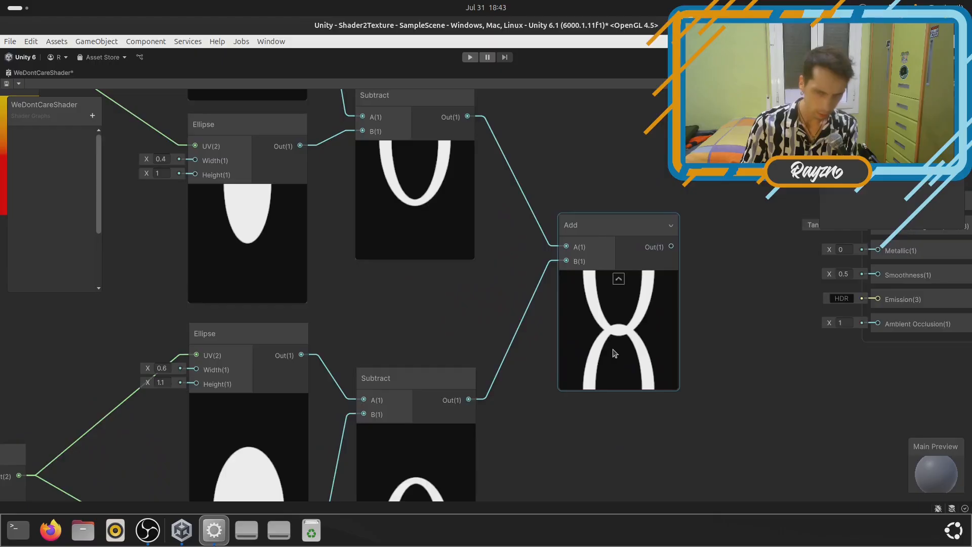
Set the Height of the upper group's outer Ellipse, the one 0.6 wide, to 1.2
scroll(692, 335, "down", 2)
scroll(692, 335, "down", 4)
scroll(427, 234, "up", 6)
left_click(427, 234)
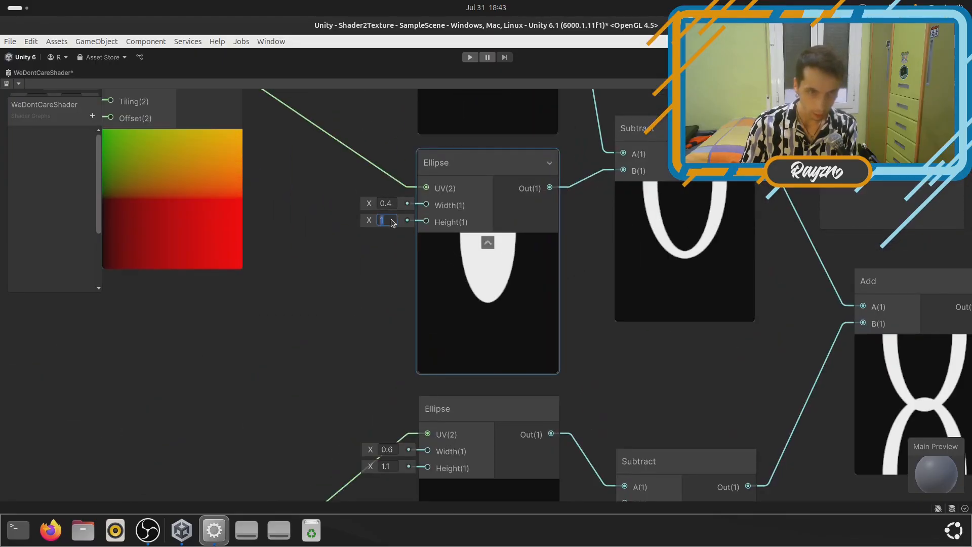
scroll(393, 220, "down", 5)
scroll(399, 217, "up", 4)
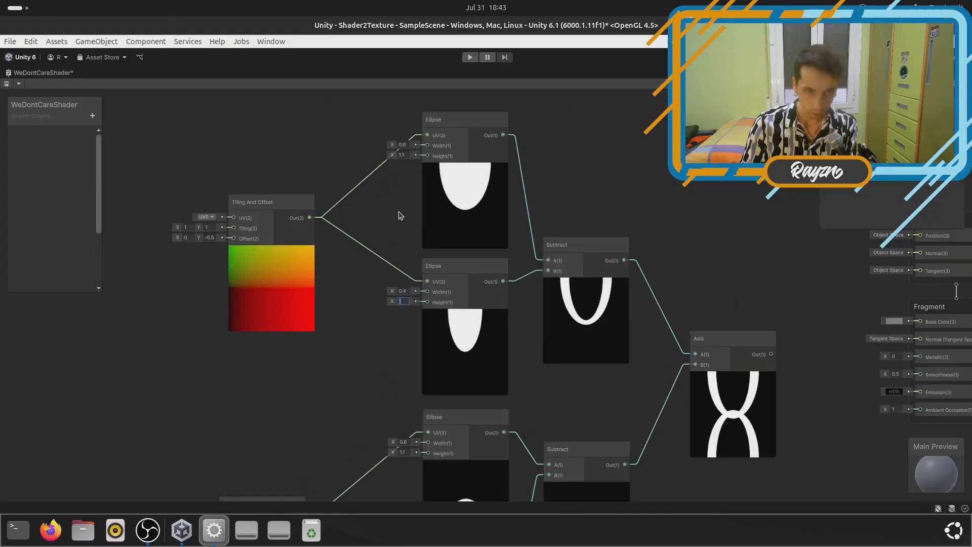
left_click(402, 155)
type("1.2")
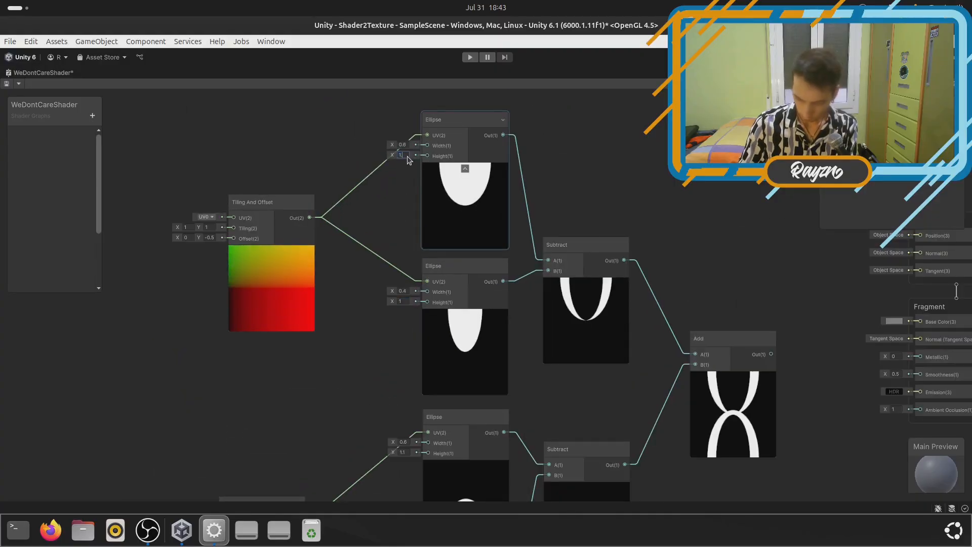
Set the Height of the upper group's inner Ellipse, the one 0.4 wide, to 1.05 and check the Add node's preview
scroll(423, 282, "up", 6)
left_click(378, 324)
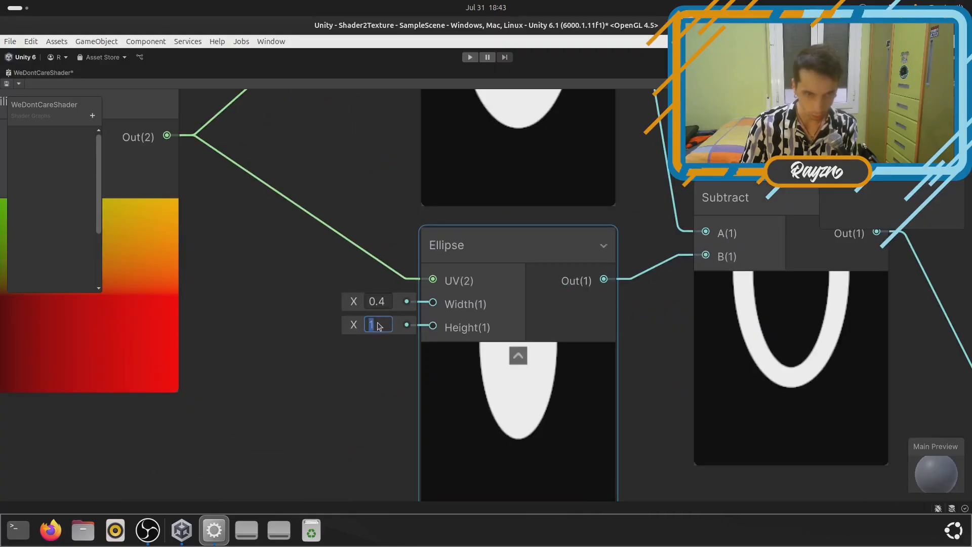
type("1.05")
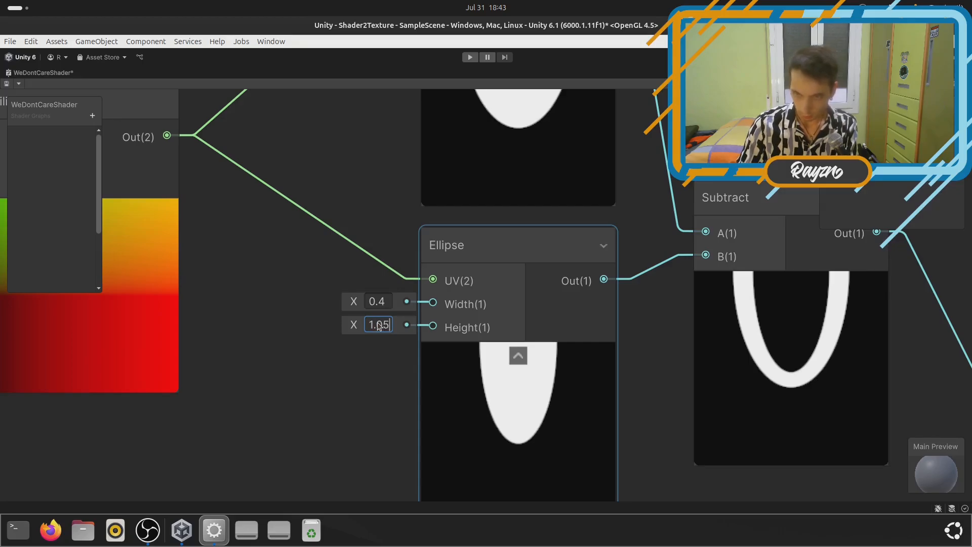
scroll(404, 263, "down", 6)
scroll(709, 374, "up", 6)
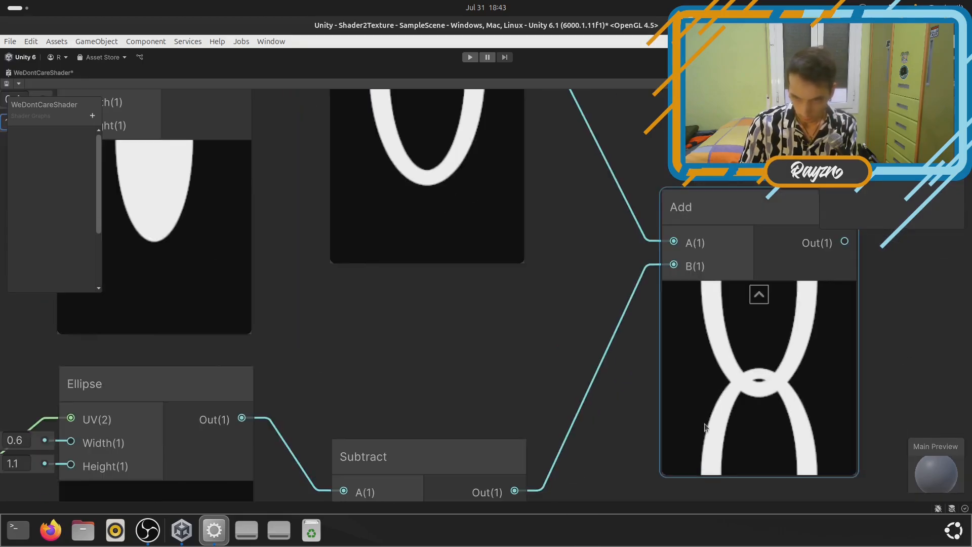
Set the Height of the lower group's outer Ellipse, the one 0.6 wide, to 1.2
scroll(735, 329, "down", 9)
scroll(435, 369, "down", 4)
scroll(459, 435, "up", 9)
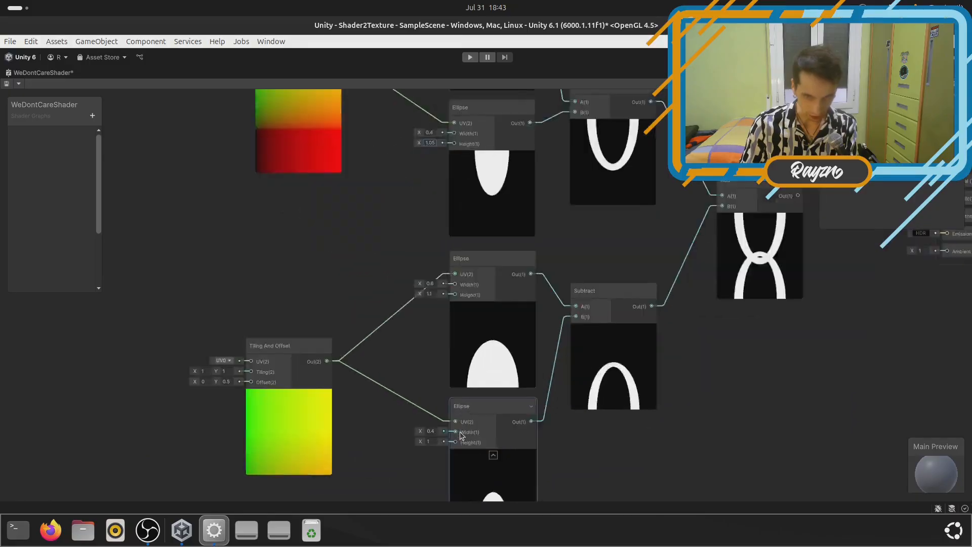
scroll(446, 248, "down", 6)
scroll(445, 327, "up", 6)
left_click(440, 187)
type("1.2")
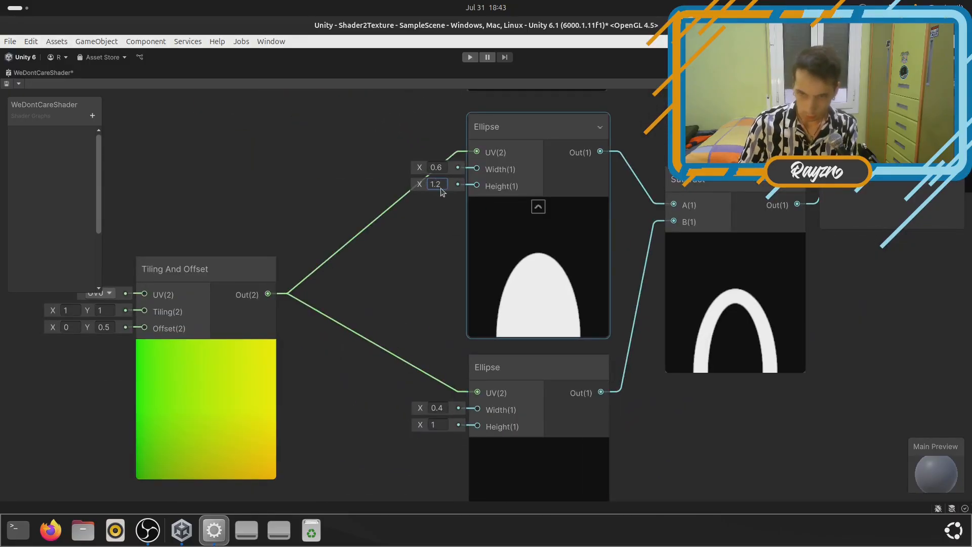
Set the Height of the lower group's inner Ellipse, the one 0.4 wide, to 1.05 and check the Add node's preview
scroll(442, 192, "down", 6)
scroll(438, 395, "up", 6)
scroll(433, 188, "down", 3)
scroll(428, 129, "up", 5)
left_click(451, 263)
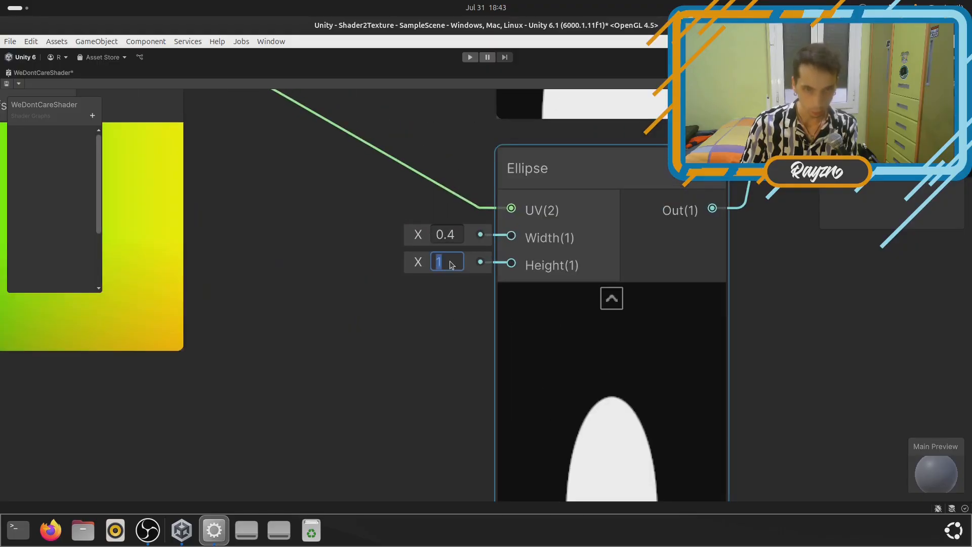
type("1.05")
scroll(450, 263, "down", 5)
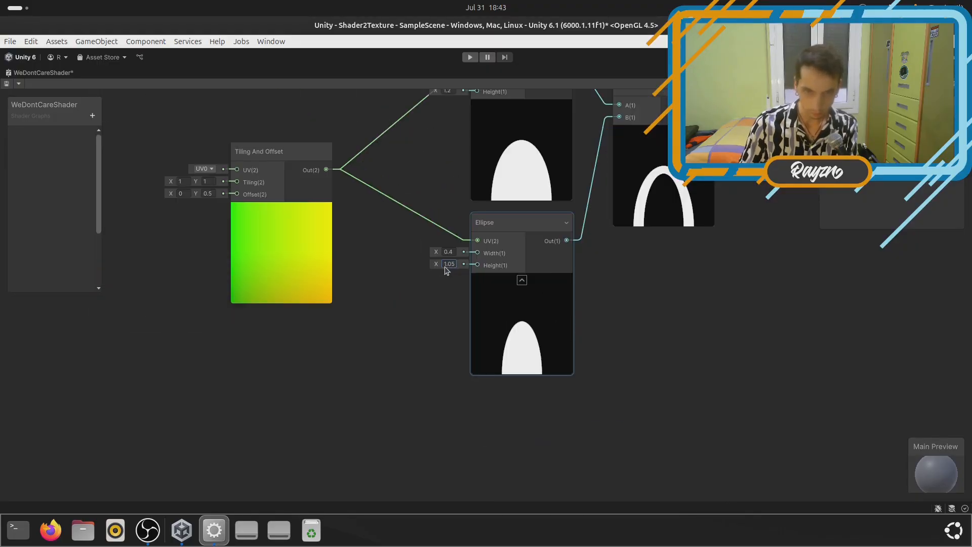
scroll(585, 208, "up", 3)
scroll(586, 208, "down", 3)
scroll(629, 267, "up", 6)
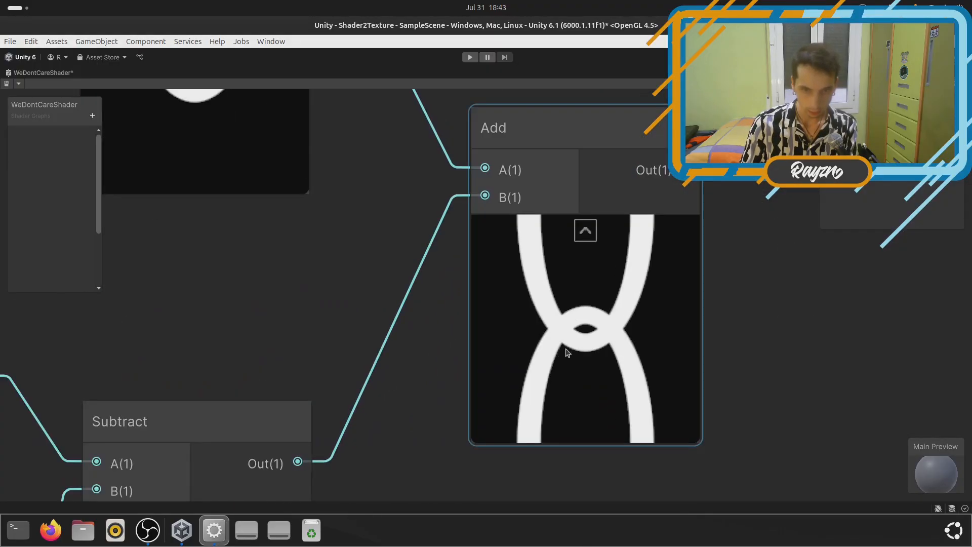
scroll(576, 332, "down", 6)
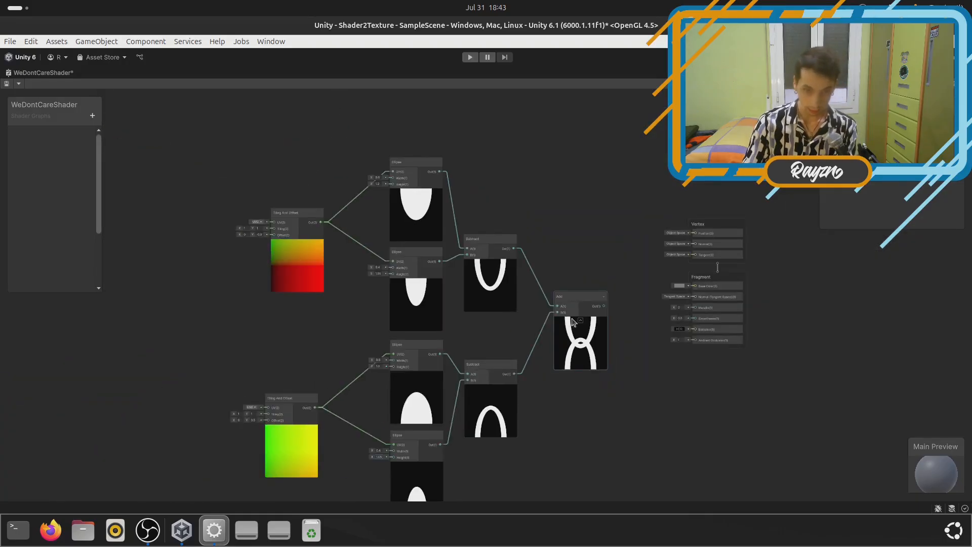
Move the whole ellipse node network farther away from the Vertex and Fragment blocks
scroll(261, 200, "down", 1)
left_click_drag(222, 154, 490, 376)
left_click_drag(480, 297, 402, 285)
left_click(438, 201)
Connect the Add node's output to Base Color in the Fragment block
scroll(428, 243, "up", 4)
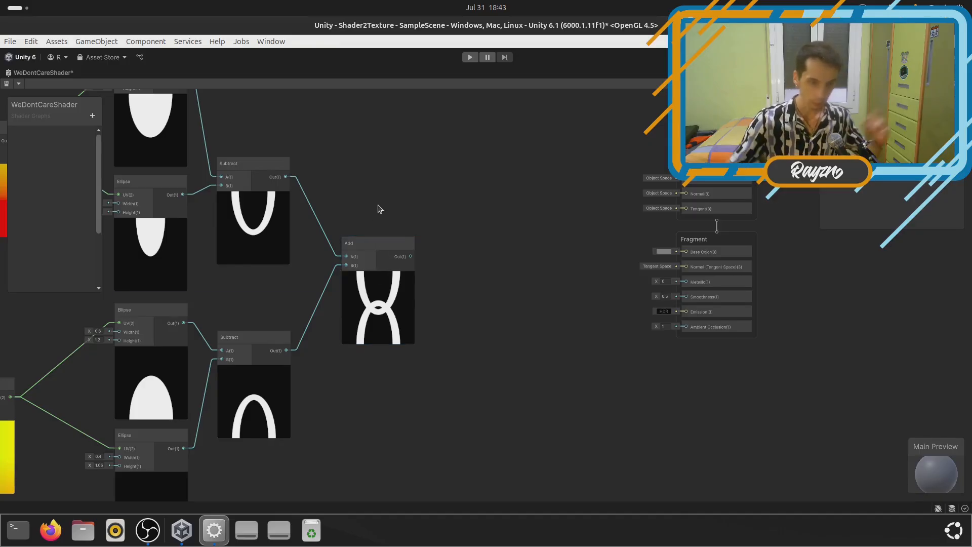
left_click_drag(410, 256, 678, 254)
left_click_drag(411, 256, 610, 316)
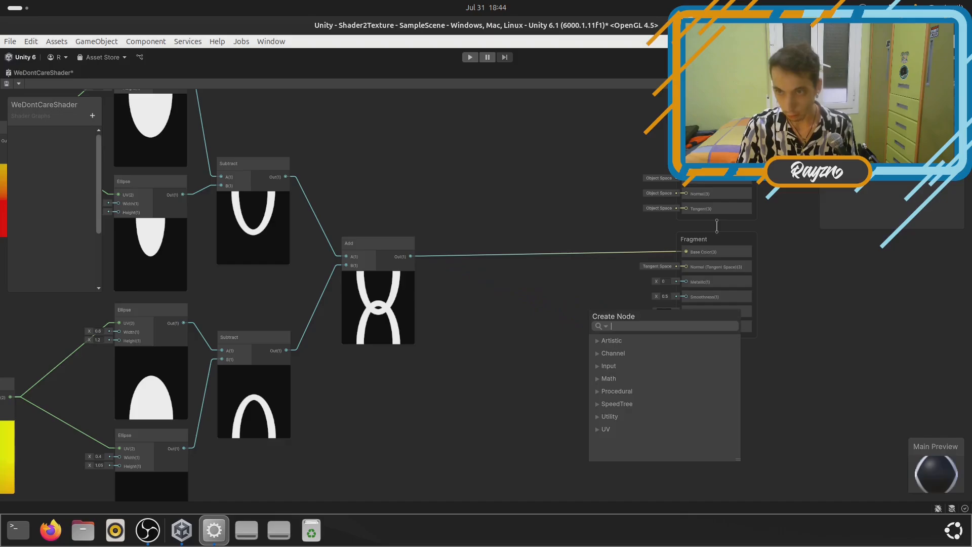
key("Escape")
Enable Alpha Clipping in the graph settings and connect the Add node's output to the Fragment block's Alpha
scroll(895, 181, "down", 1)
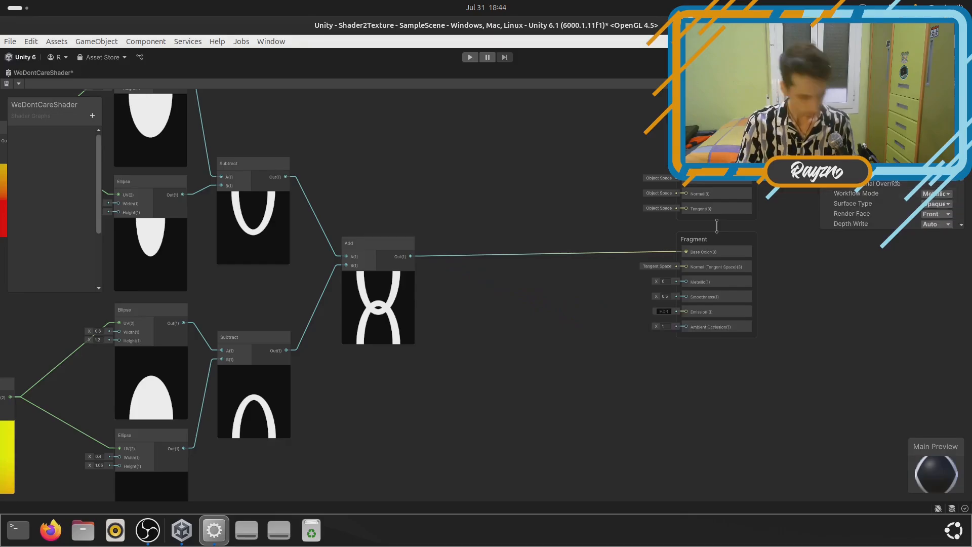
scroll(891, 180, "down", 2)
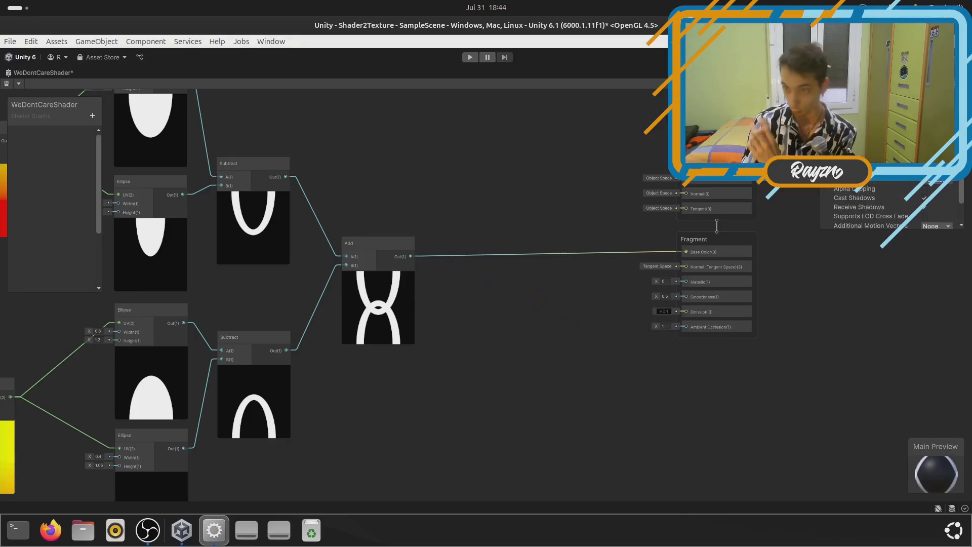
left_click(928, 190)
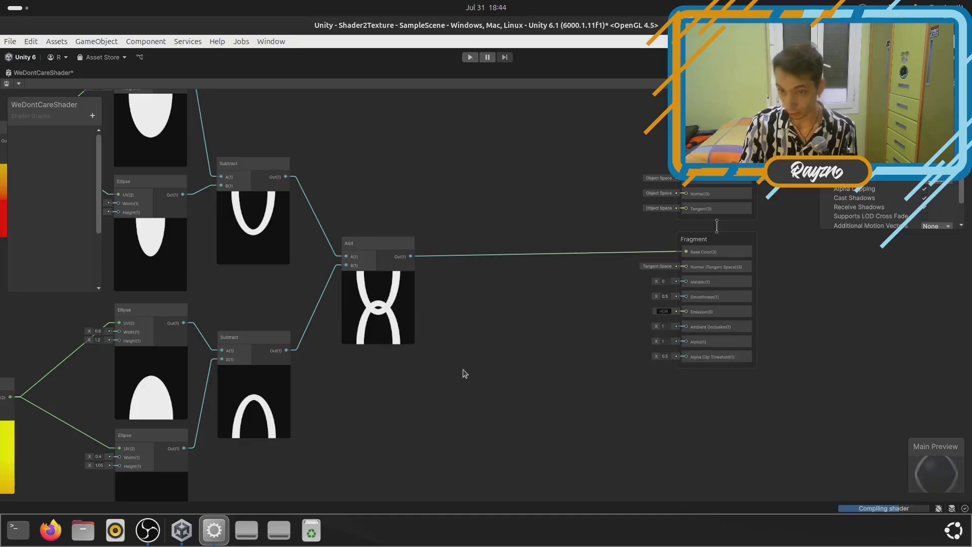
scroll(414, 297, "up", 2)
left_click_drag(408, 242, 790, 360)
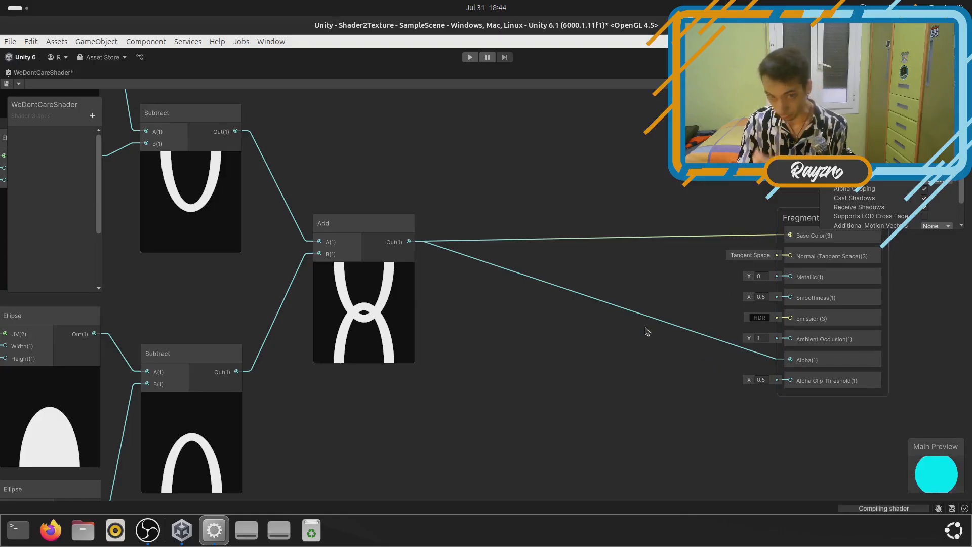
Reposition the Add node between the Subtract nodes and the Fragment block
left_click_drag(363, 229, 478, 227)
scroll(451, 223, "down", 3)
left_click(428, 174)
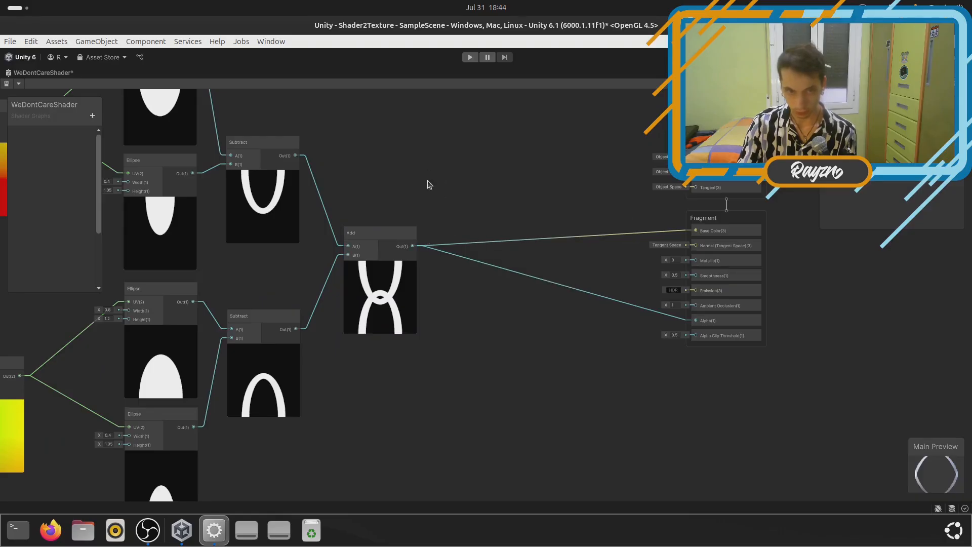
Rotate the Main Preview to inspect the combined arcs and save the shader graph
left_click(408, 255)
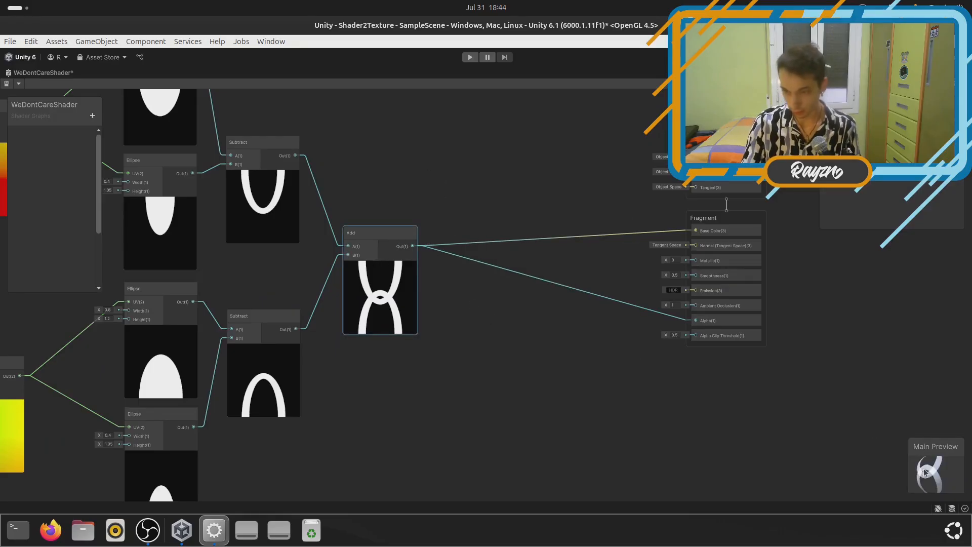
left_click(415, 408)
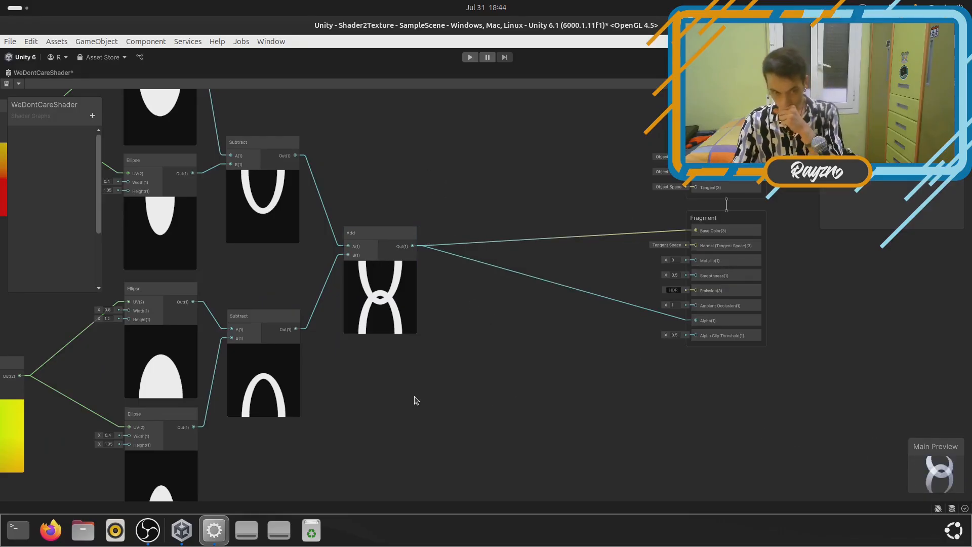
key("ctrl+s")
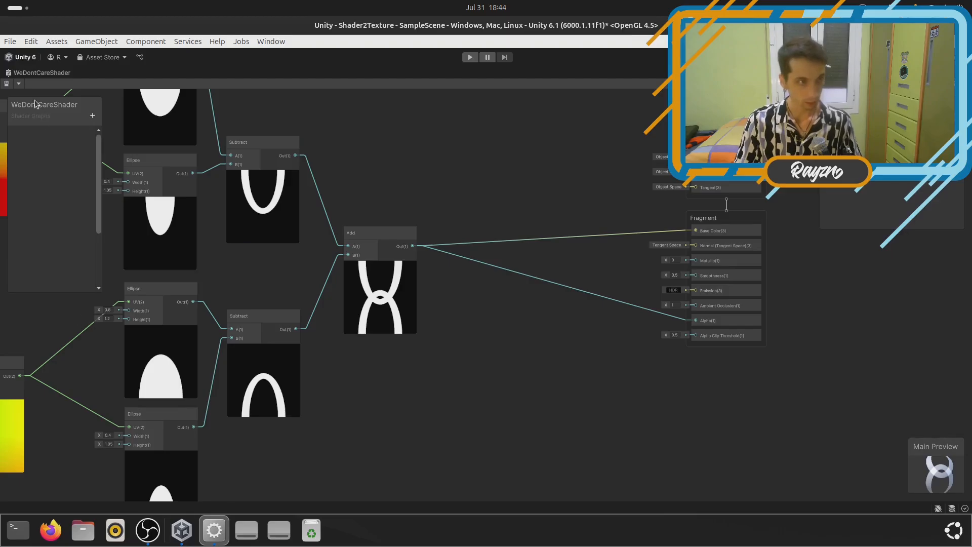
Restore the maximized graph window to the normal editor layout and view the plane from above in the Scene view
double_click(38, 73)
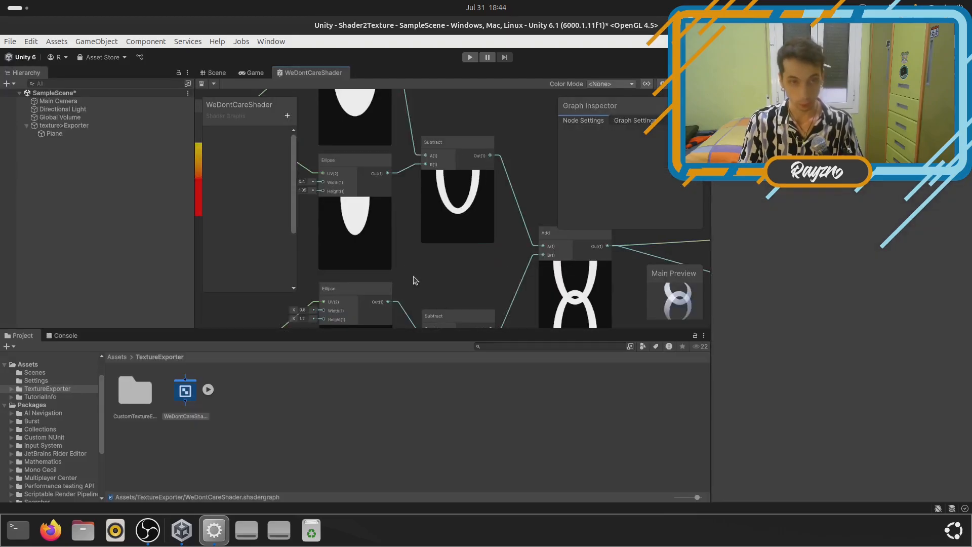
left_click(248, 72)
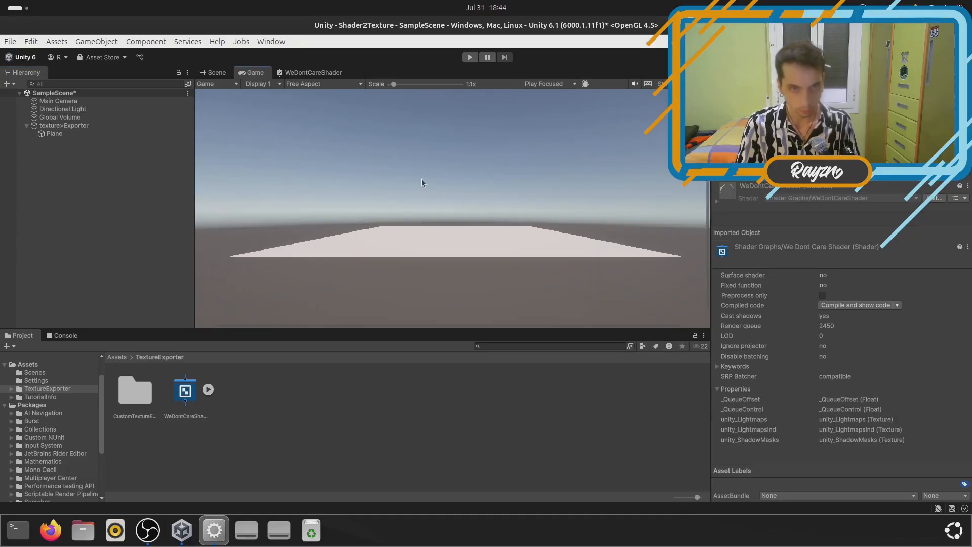
left_click(216, 73)
left_click_drag(400, 184, 378, 168, "alt")
middle_click_drag(428, 189, 384, 175)
right_click_drag(384, 176, 373, 188, "alt")
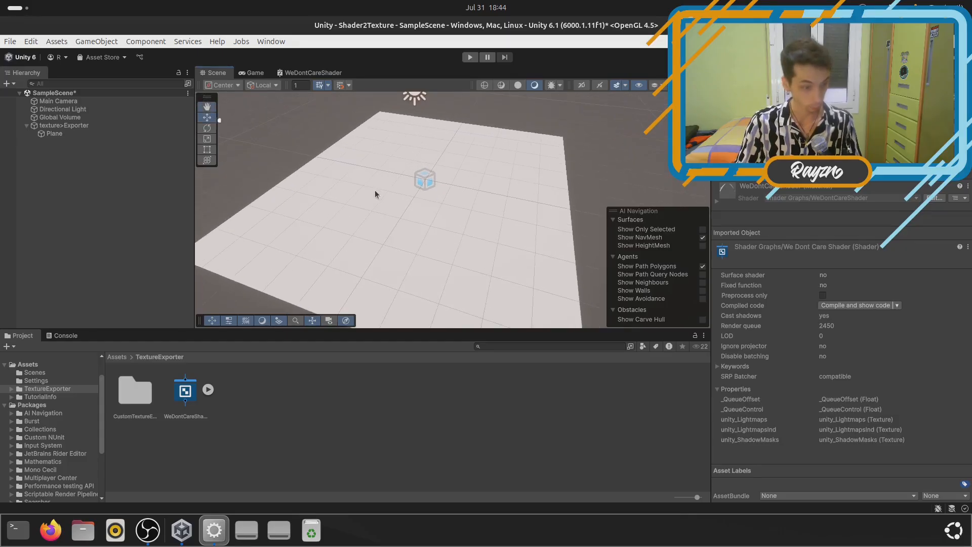
Create a material from the WeDontCareShader graph with its default name and rotate its preview to inspect the shape
left_click(184, 401)
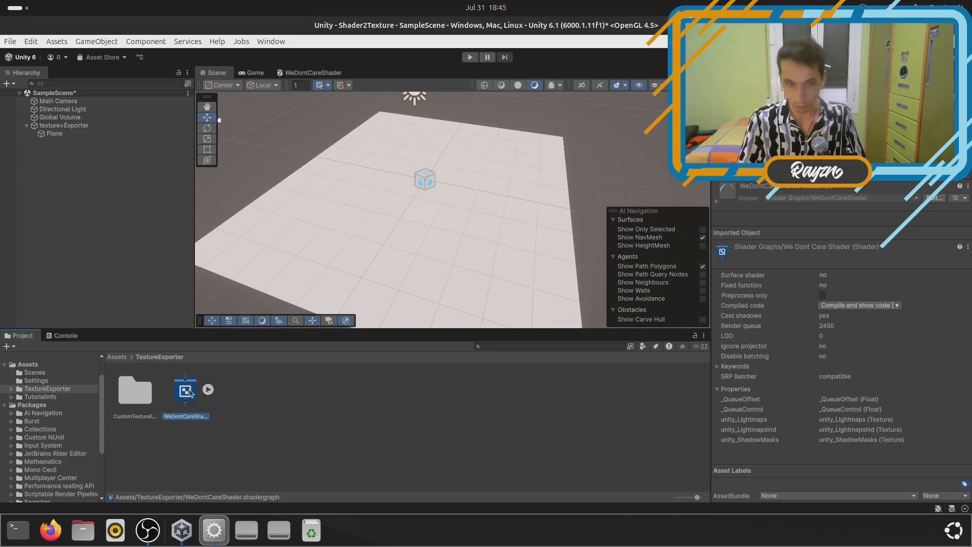
right_click(190, 394)
mouse_move(280, 108)
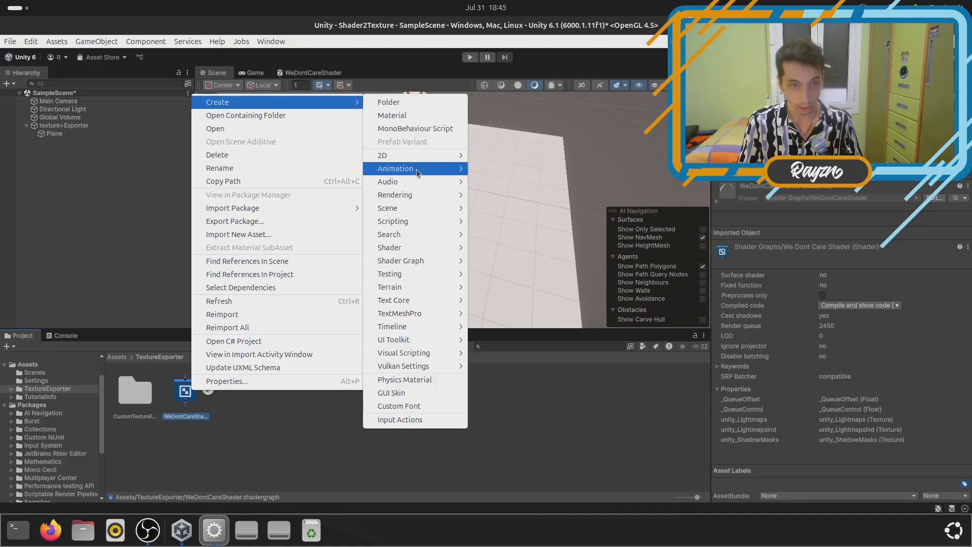
left_click(411, 115)
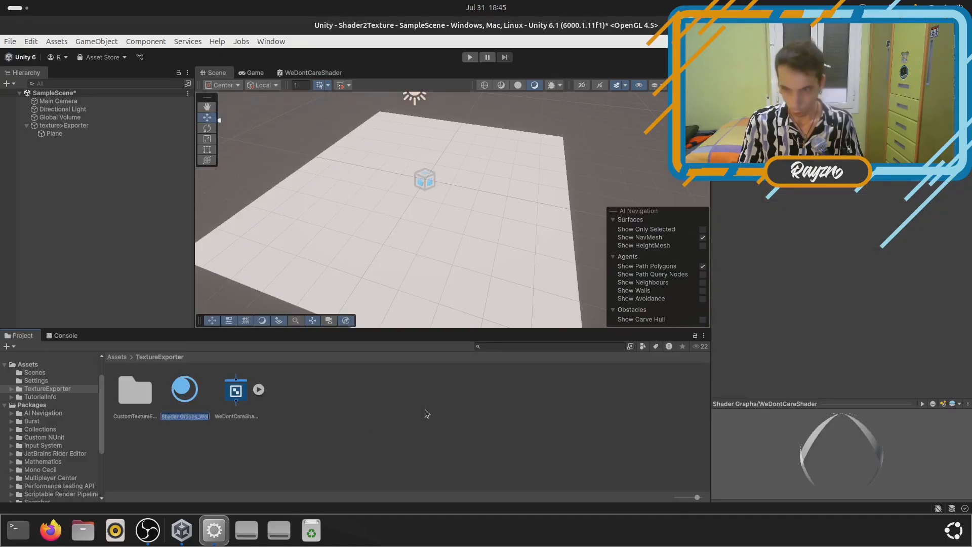
key("Return")
left_click_drag(879, 451, 754, 453)
Add a Saturate node fed by the Add node's output in WeDontCareShader and place it between Add and the Fragment block
left_click(313, 73)
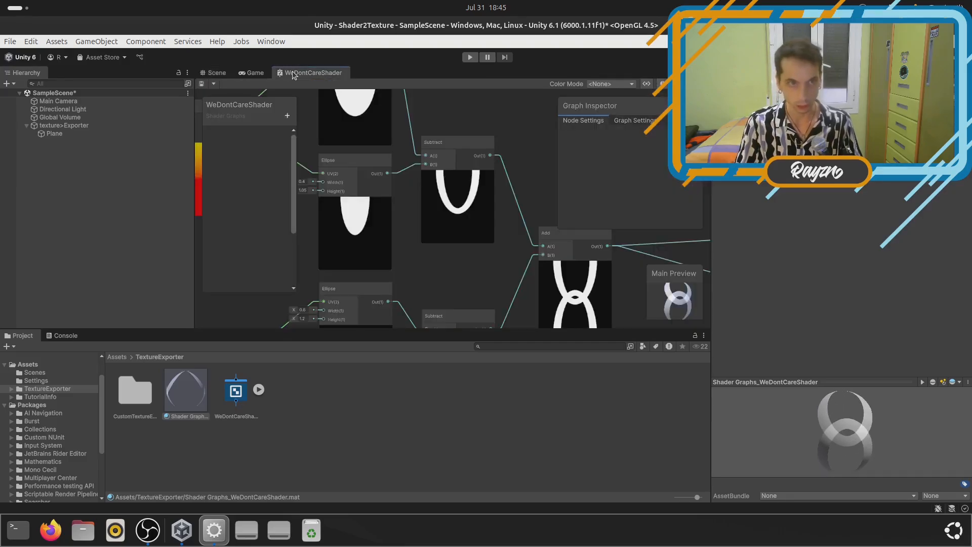
scroll(465, 181, "up", 5)
left_click_drag(465, 181, 533, 167)
type("satura")
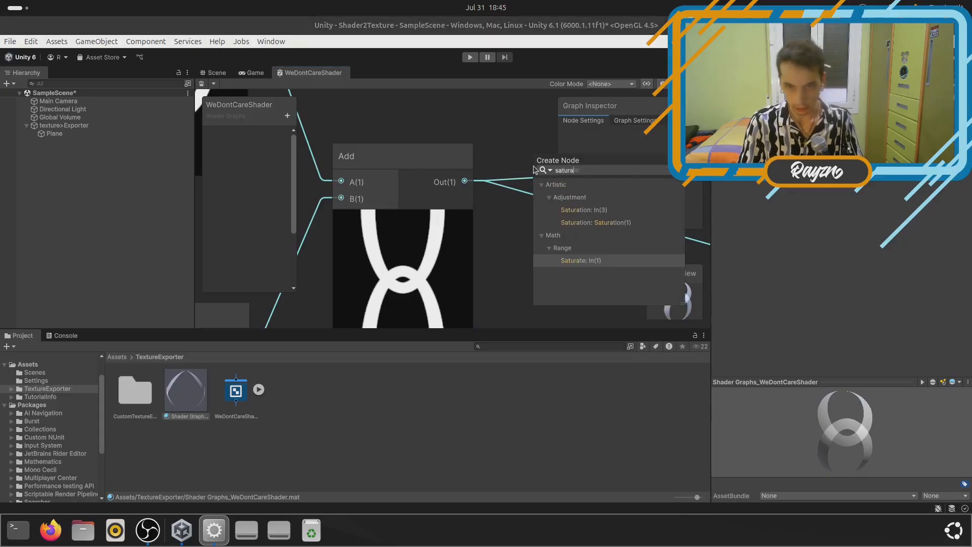
key("Return")
scroll(385, 187, "down", 4)
middle_click_drag(520, 231, 459, 212)
scroll(460, 213, "up", 1)
left_click_drag(407, 197, 482, 257)
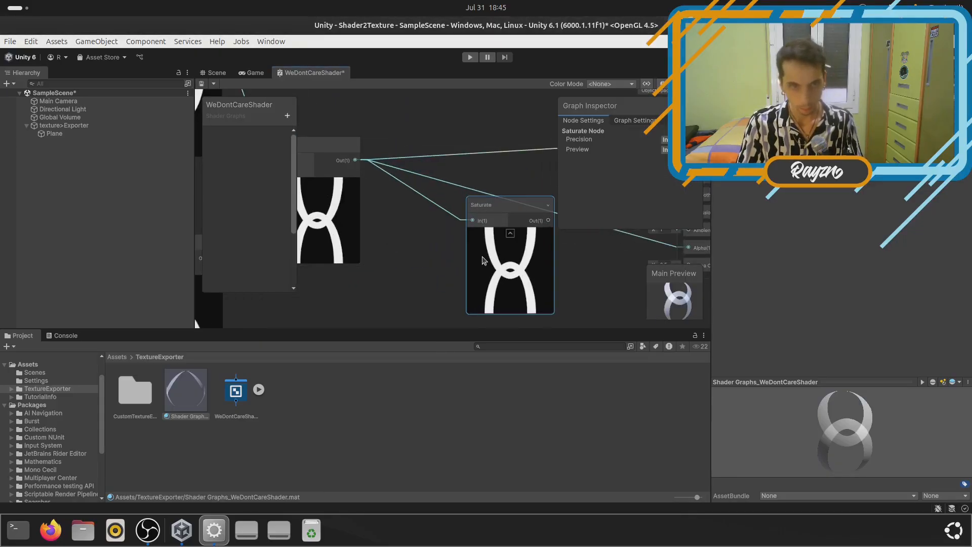
Connect the Saturate node's output to the Fragment block's Alpha and Base Color, saving the shader graph
middle_click_drag(632, 281, 525, 256)
scroll(525, 255, "up", 2)
left_click_drag(409, 173, 520, 210)
scroll(456, 283, "down", 3)
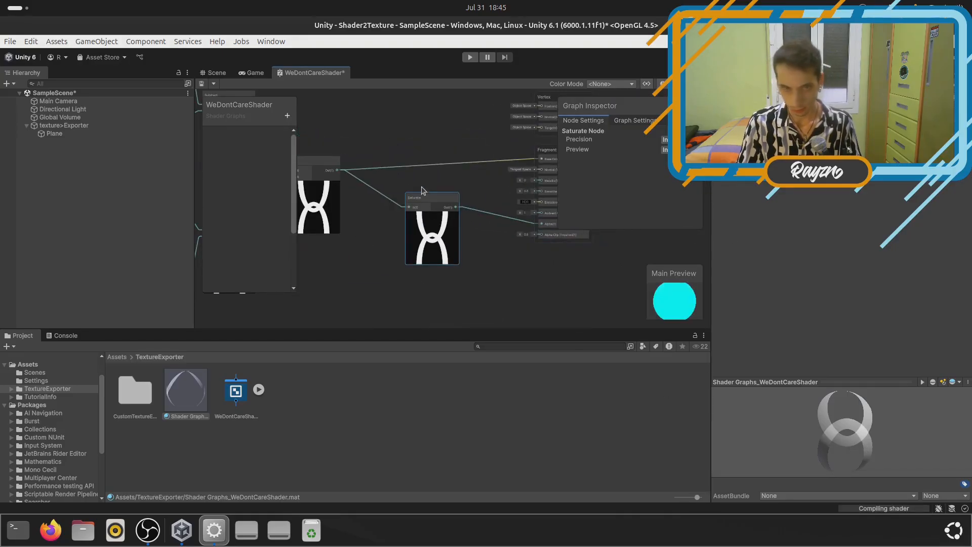
left_click(201, 85)
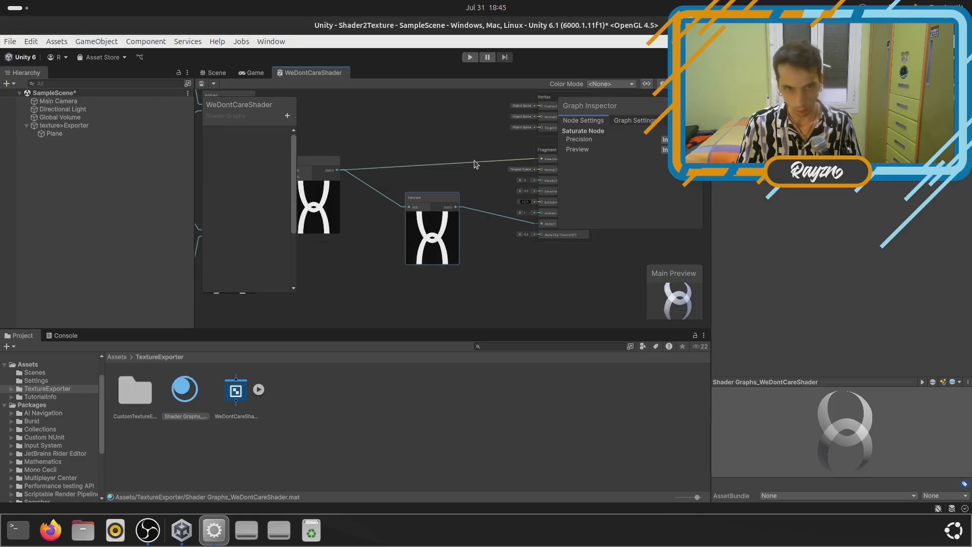
scroll(454, 217, "up", 3)
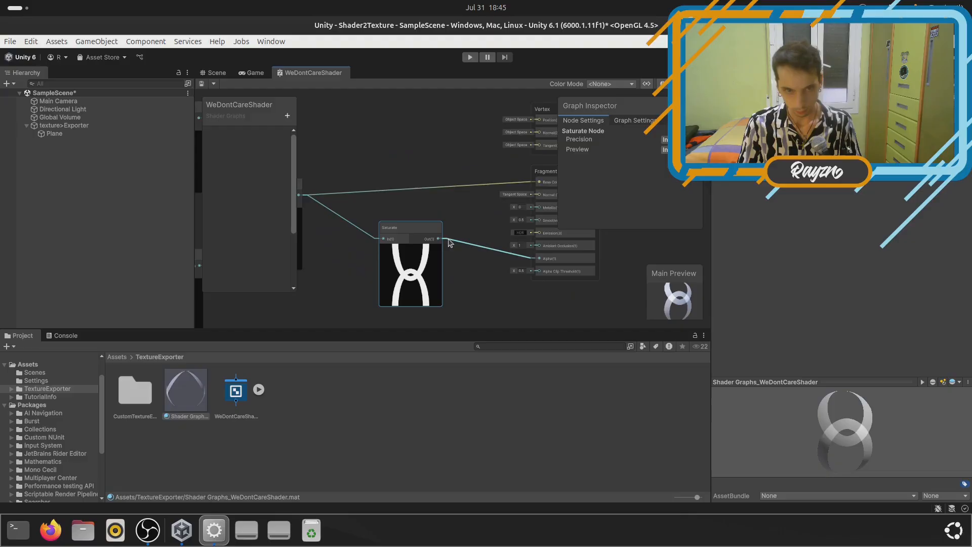
left_click_drag(440, 238, 539, 182)
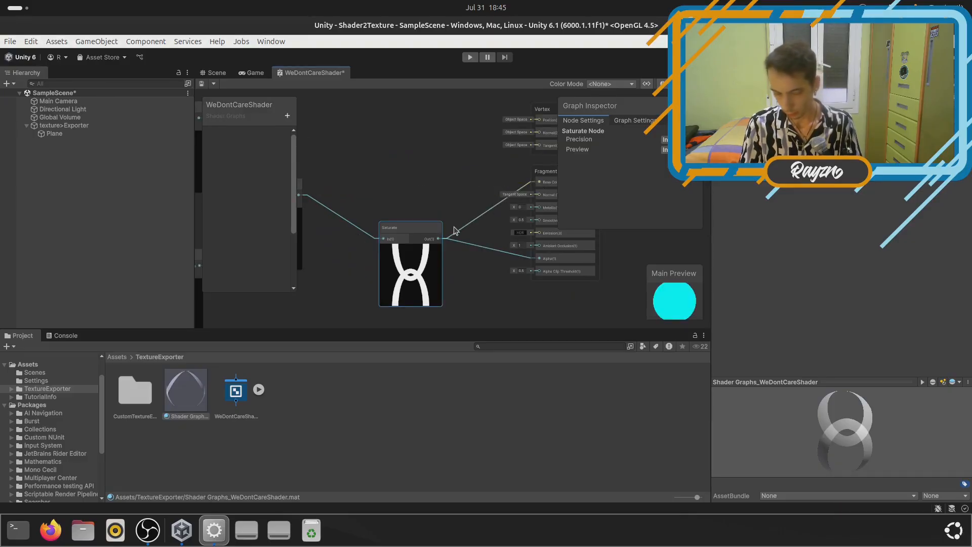
left_click(202, 84)
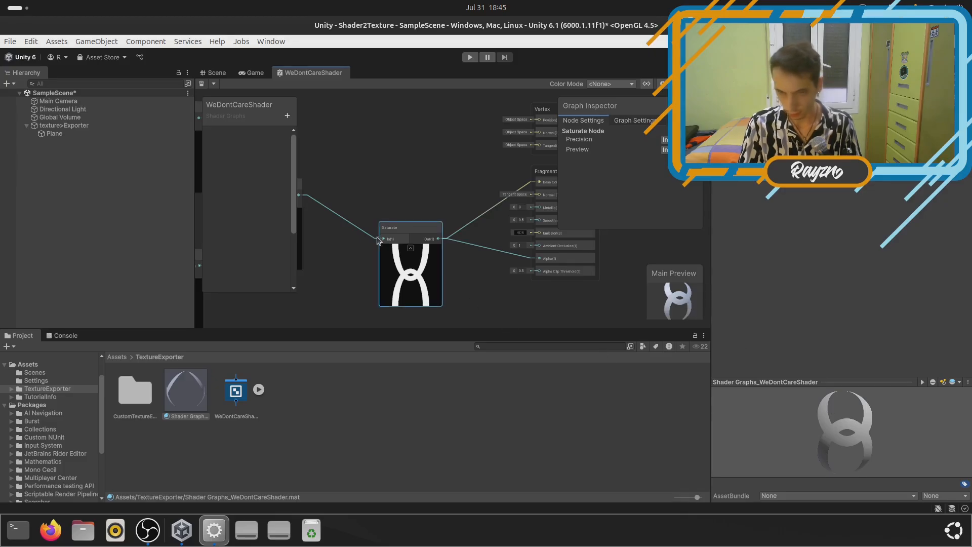
Return to the Scene view and rotate the WeDontCareShader material preview to inspect it
left_click(218, 73)
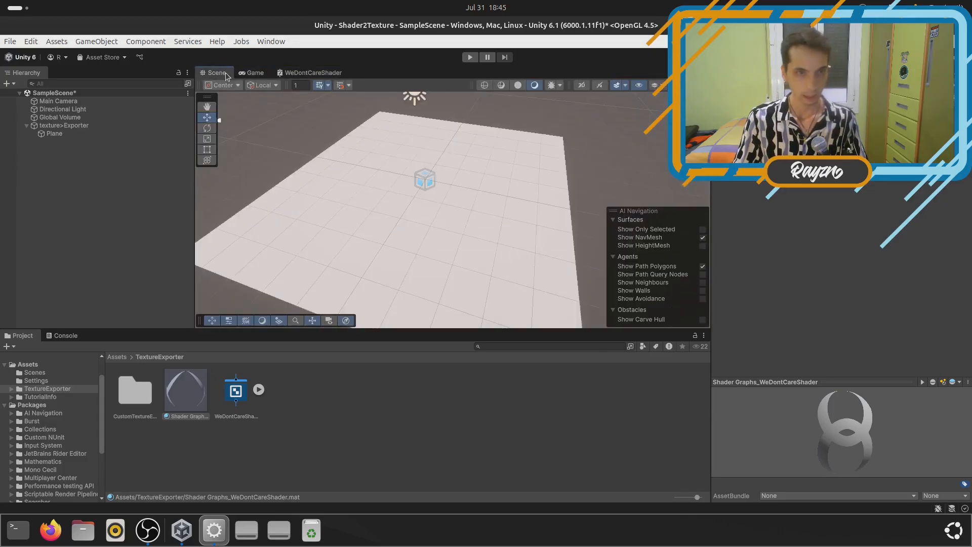
left_click_drag(894, 475, 871, 471)
left_click(263, 429)
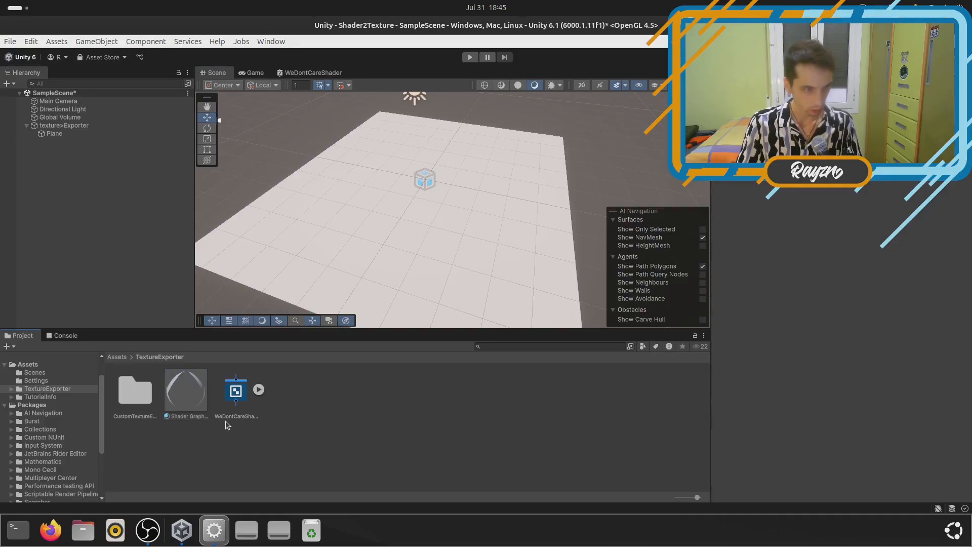
Select the plane, add a second Project window and detach it as a floating window
left_click(345, 245)
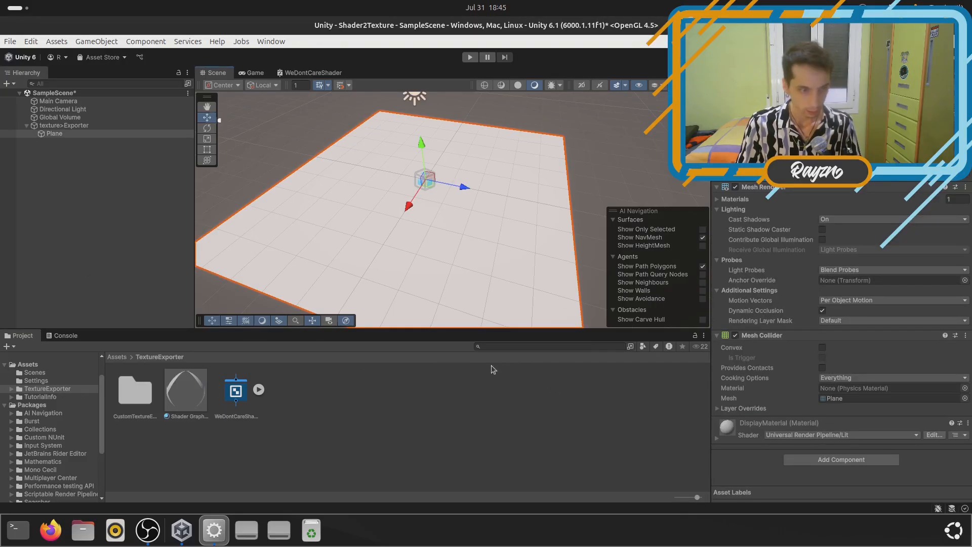
left_click(704, 336)
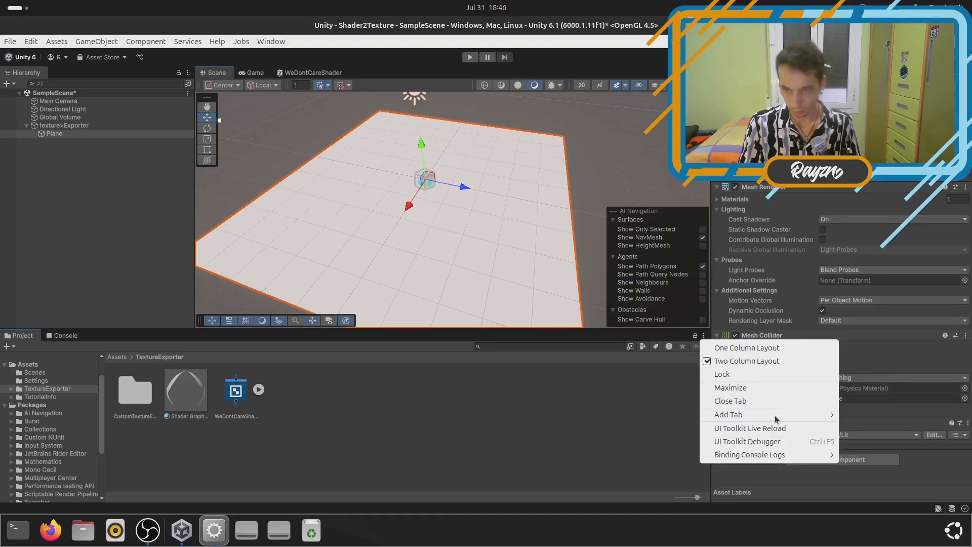
mouse_move(810, 414)
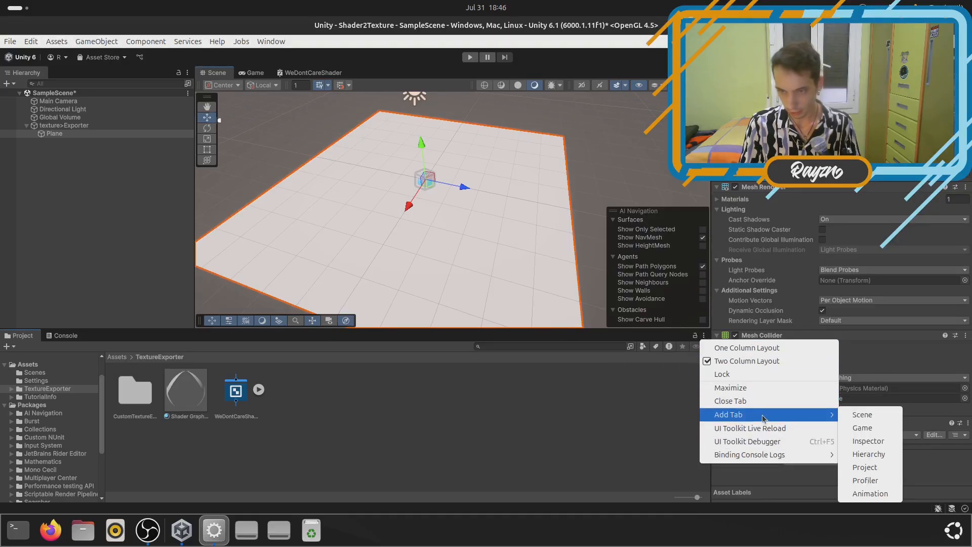
left_click(871, 468)
left_click_drag(108, 338, 589, 420)
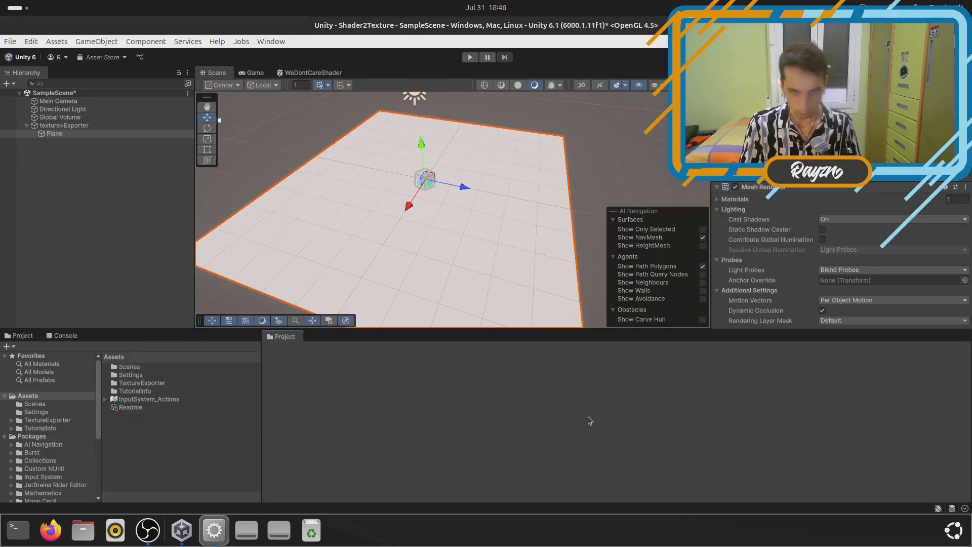
left_click_drag(658, 393, 441, 201)
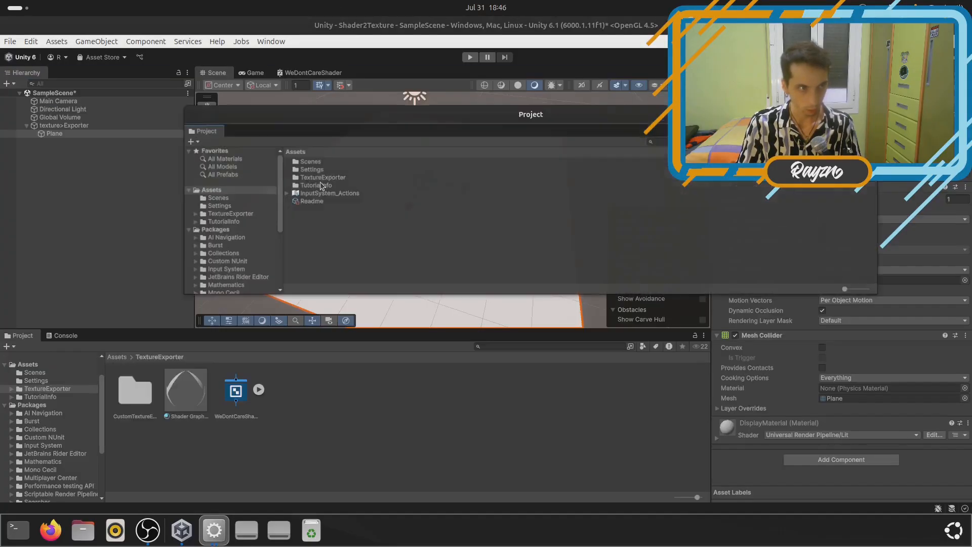
left_click_drag(367, 116, 714, 381)
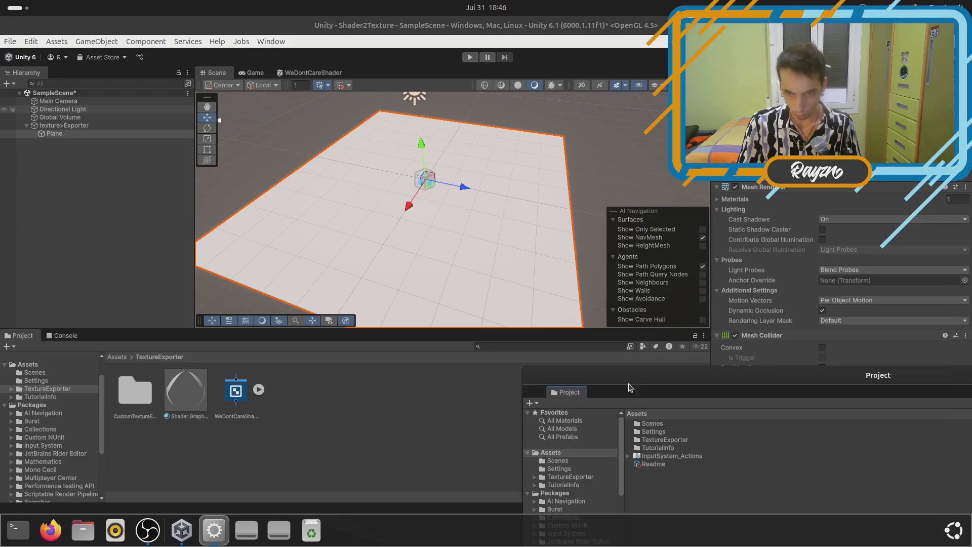
Dock the second Project window beside the original one and resize the two to share the width
left_click_drag(568, 392, 734, 193)
left_click_drag(712, 332, 682, 388)
left_click_drag(475, 429, 387, 430)
left_click(517, 449)
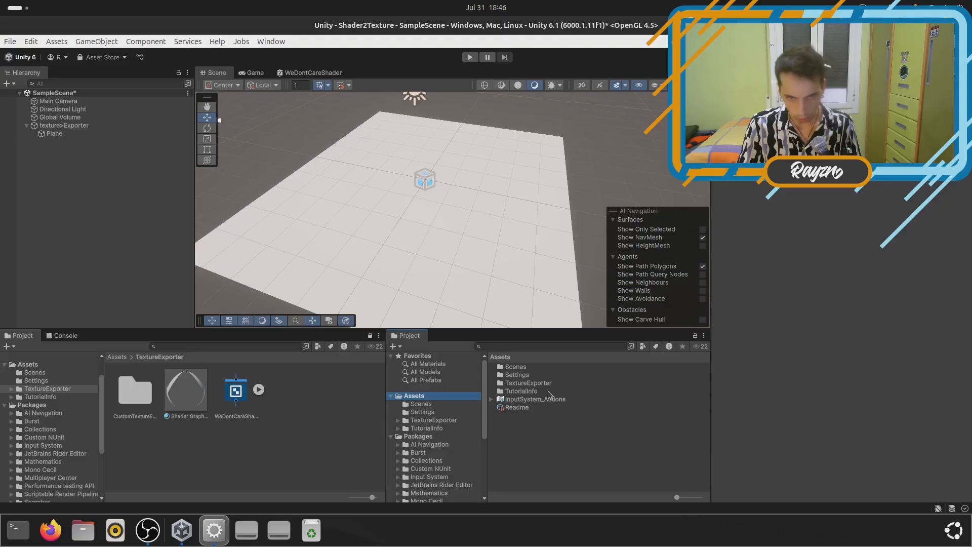
Find the CustomTextureExporter render texture in the CustomTextureExporter folder and assign Shader Graphs_WeDontCareShader as its initialization source material
left_click(515, 367)
double_click(526, 383)
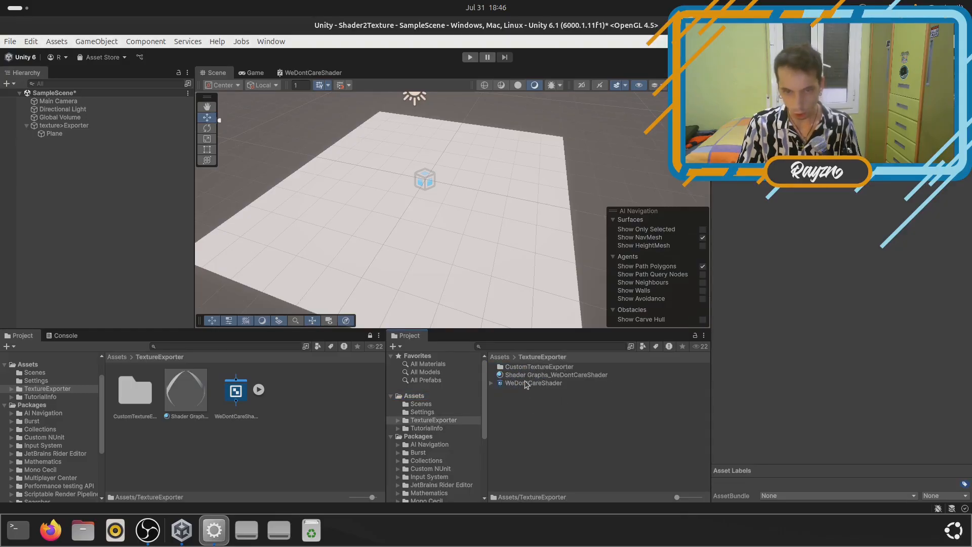
double_click(525, 368)
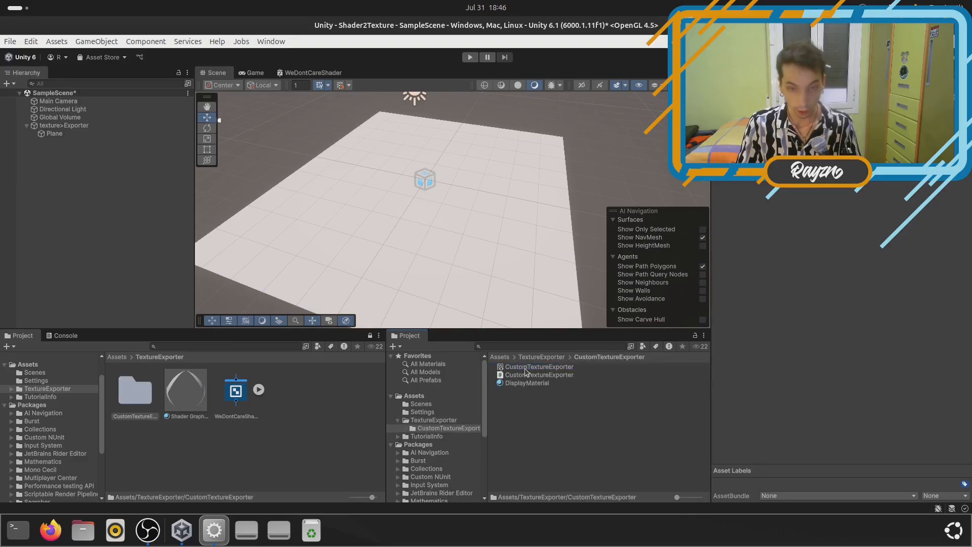
left_click(539, 367)
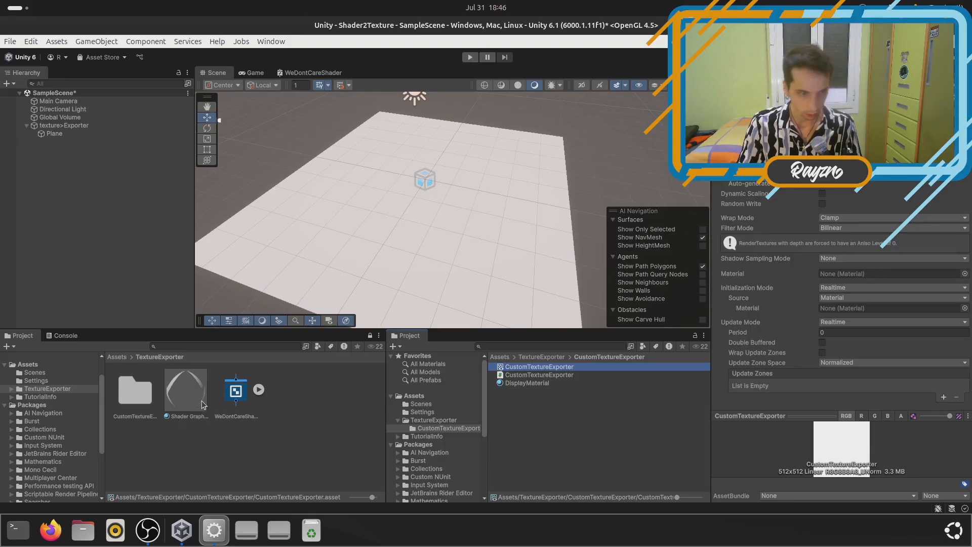
left_click_drag(187, 402, 840, 309)
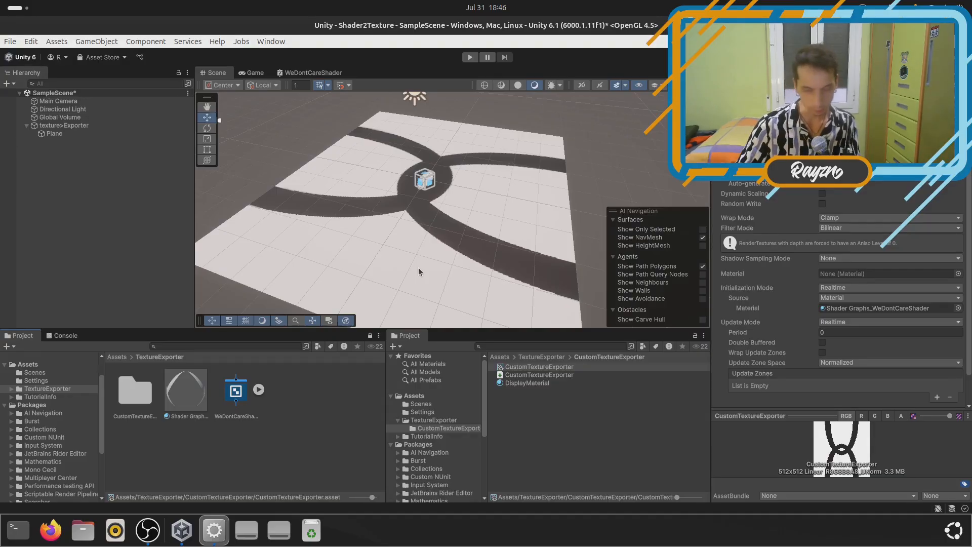
left_click(309, 414)
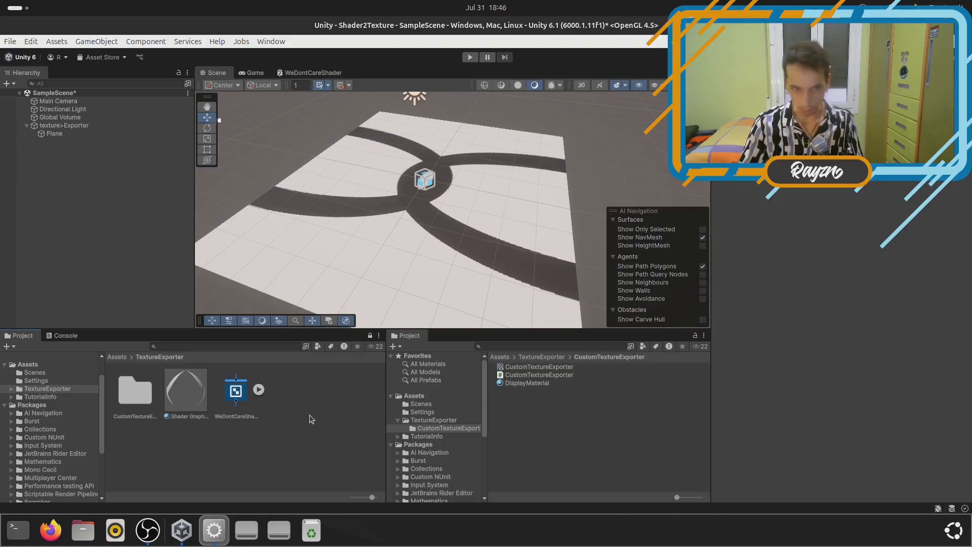
Select the texture>Exporter object and examine the shader's arcs on the plane from several angles and distances
left_click(64, 126)
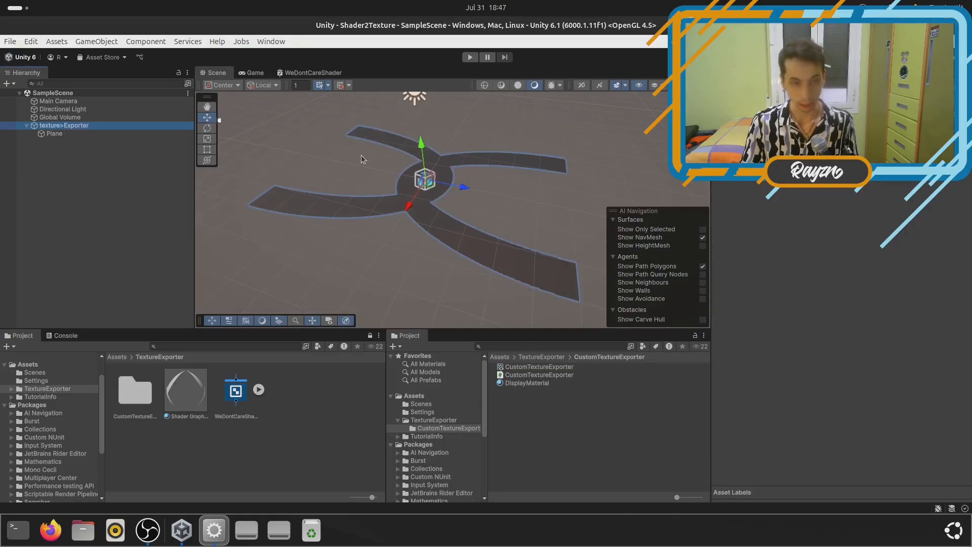
left_click(406, 257)
left_click(336, 216)
scroll(430, 180, "up", 6)
left_click_drag(464, 207, 503, 223, "alt")
scroll(501, 208, "down", 6)
middle_click_drag(482, 165, 483, 178)
scroll(492, 260, "up", 4)
scroll(489, 255, "down", 4)
left_click_drag(489, 255, 495, 226, "alt")
scroll(495, 225, "up", 2)
Add the CustomTextureExporter script to the texture>Exporter object and assign the CustomTextureExporter render texture as its Texture
left_click(77, 125)
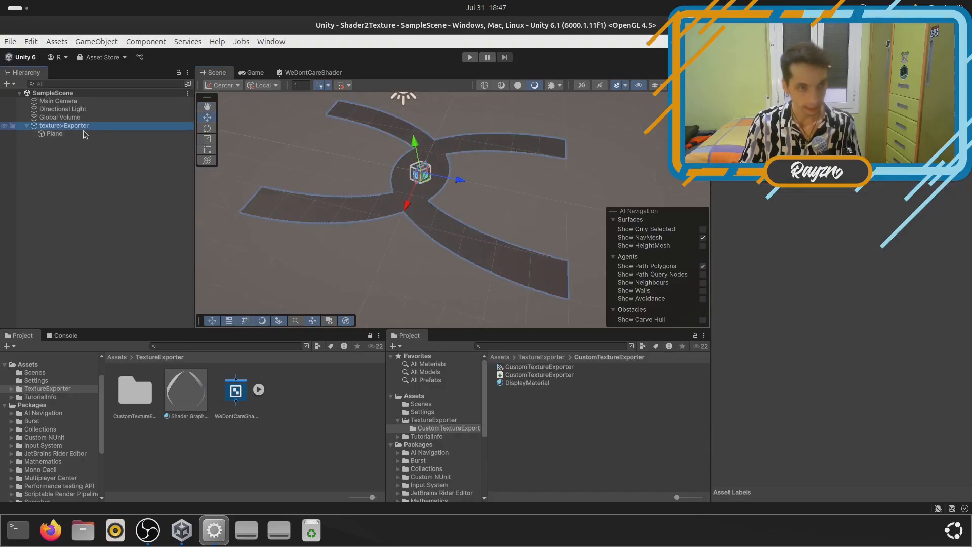
left_click(841, 162)
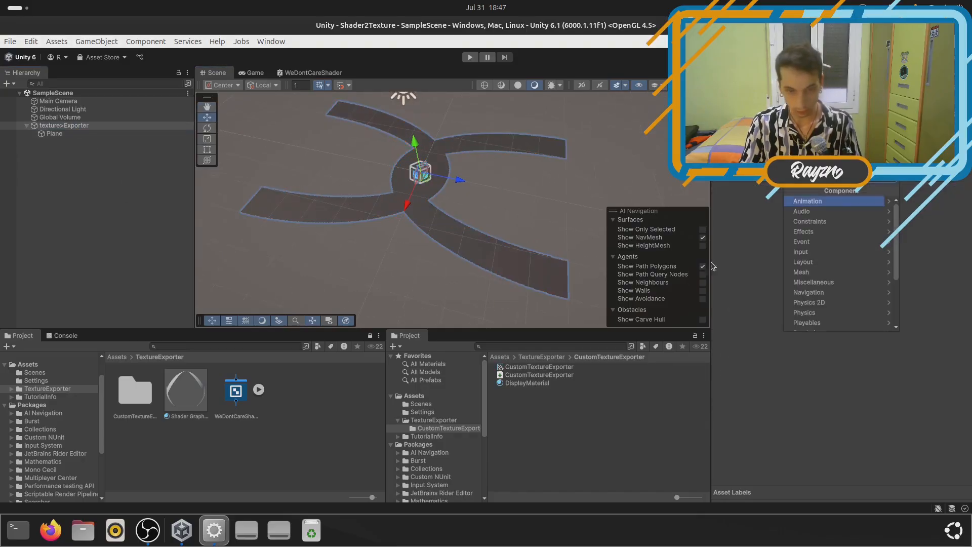
left_click(562, 374)
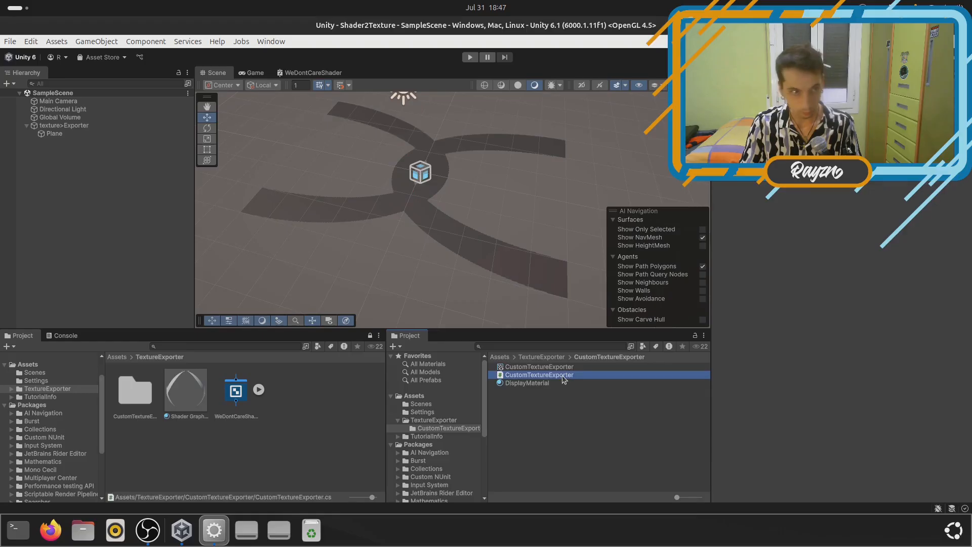
left_click(85, 126)
left_click_drag(552, 375, 920, 220)
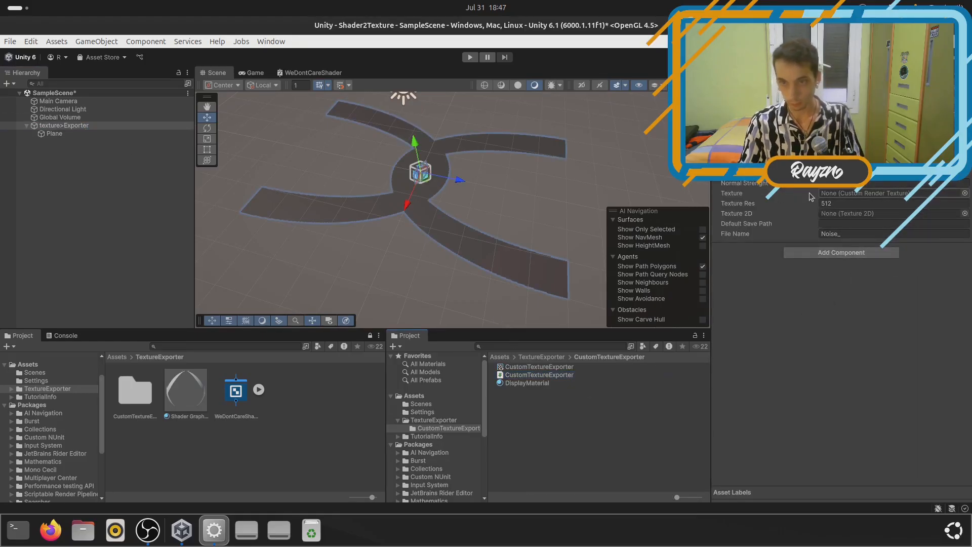
left_click(729, 193)
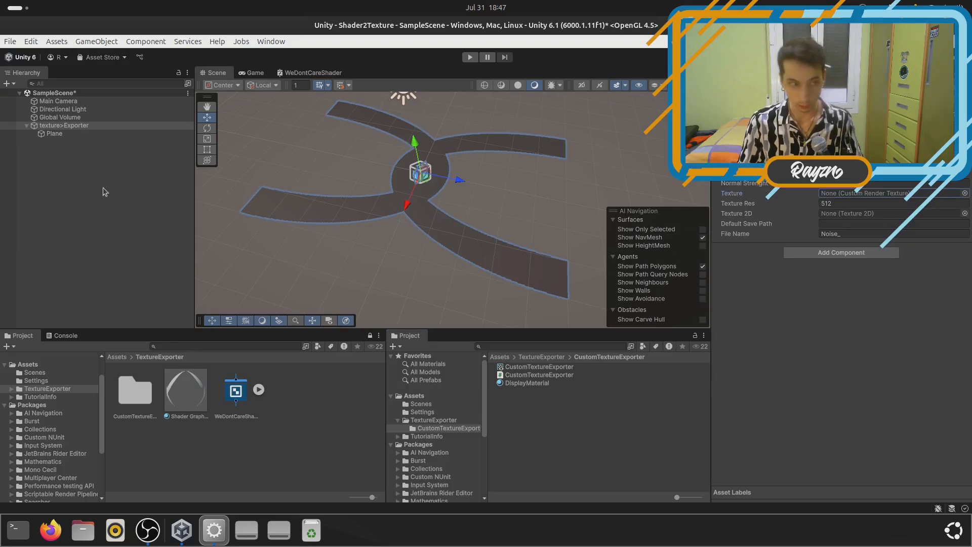
left_click_drag(522, 372, 860, 194)
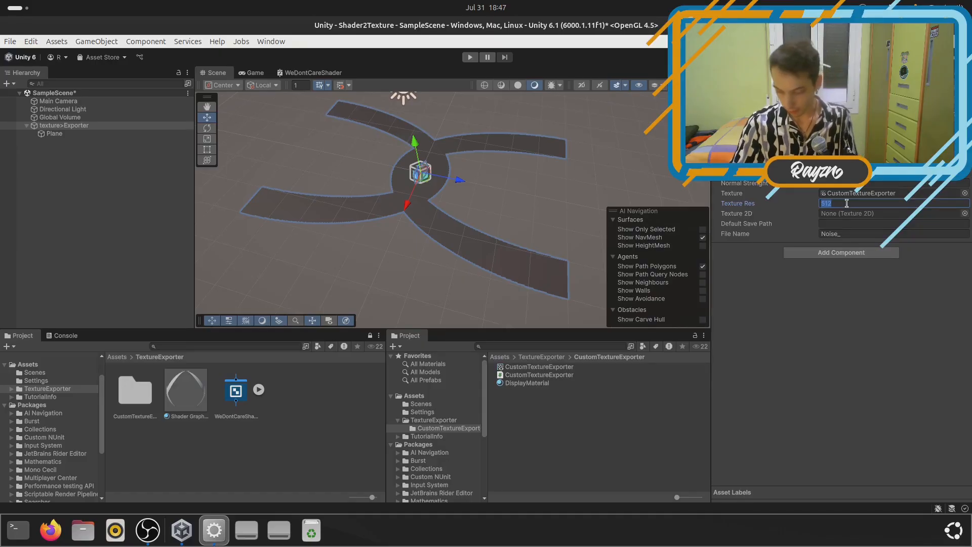
Try a Texture Res of 4096 on the exporter component and set it back to 512
type("4096")
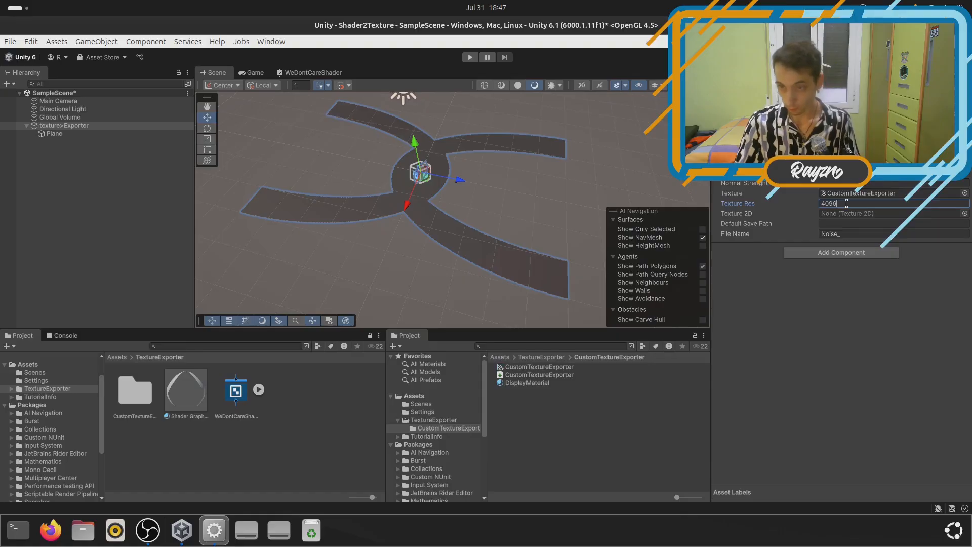
key("Return")
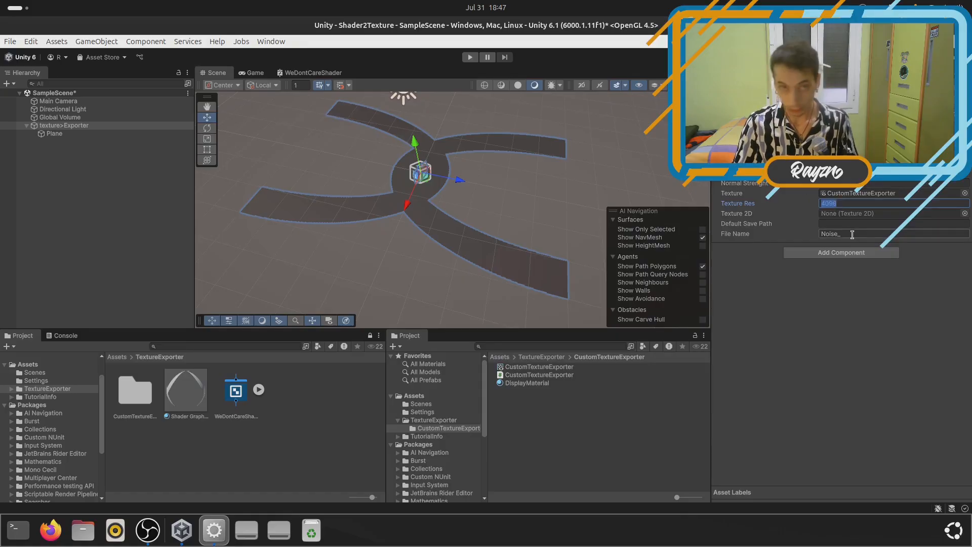
key("BackSpace")
key("BackSpace")
type("512")
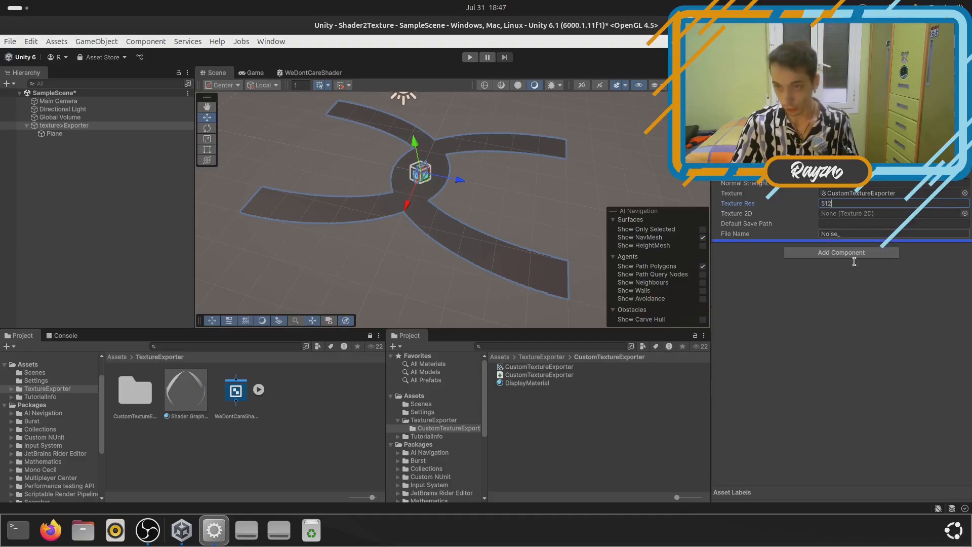
Go to the desktop and create a new folder named ShaderTextures on it
left_click(855, 214)
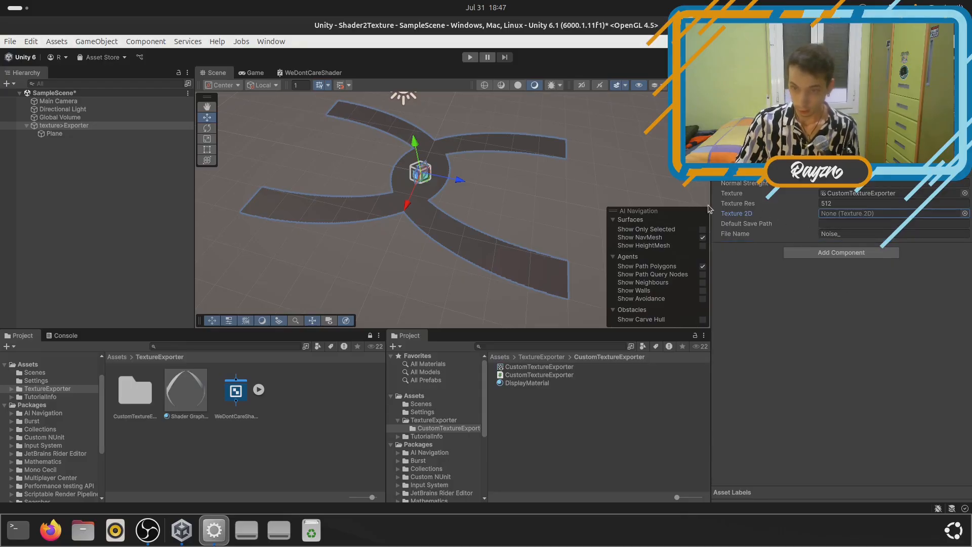
left_click(745, 222)
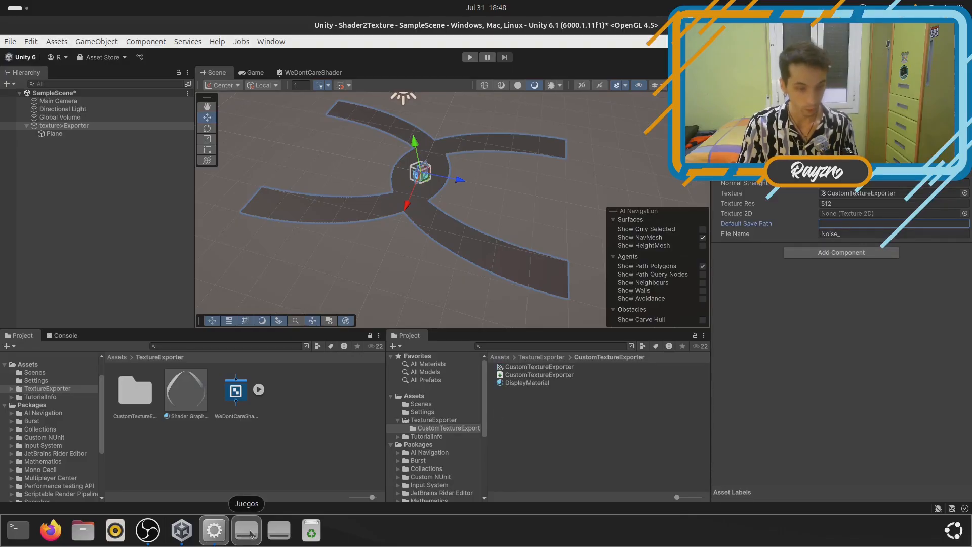
left_click(279, 531)
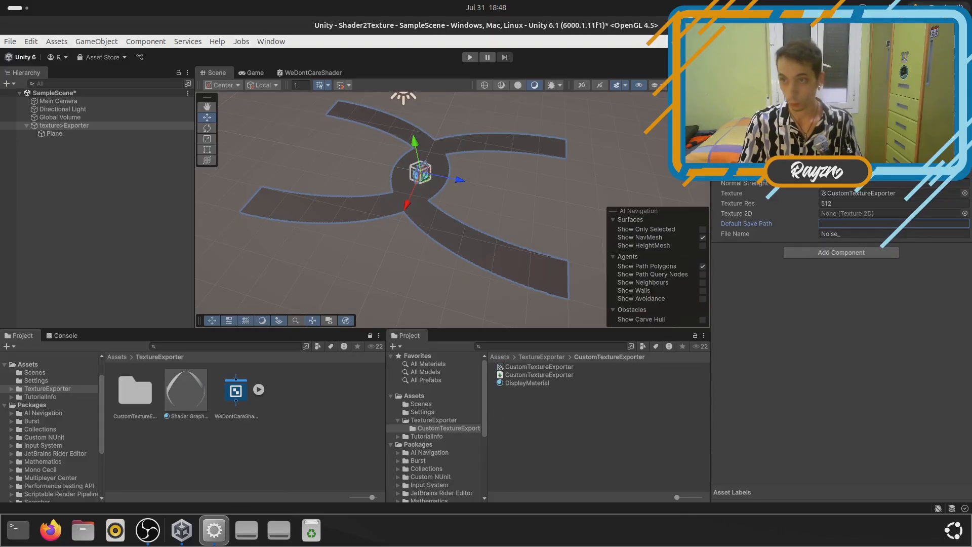
key("super+d")
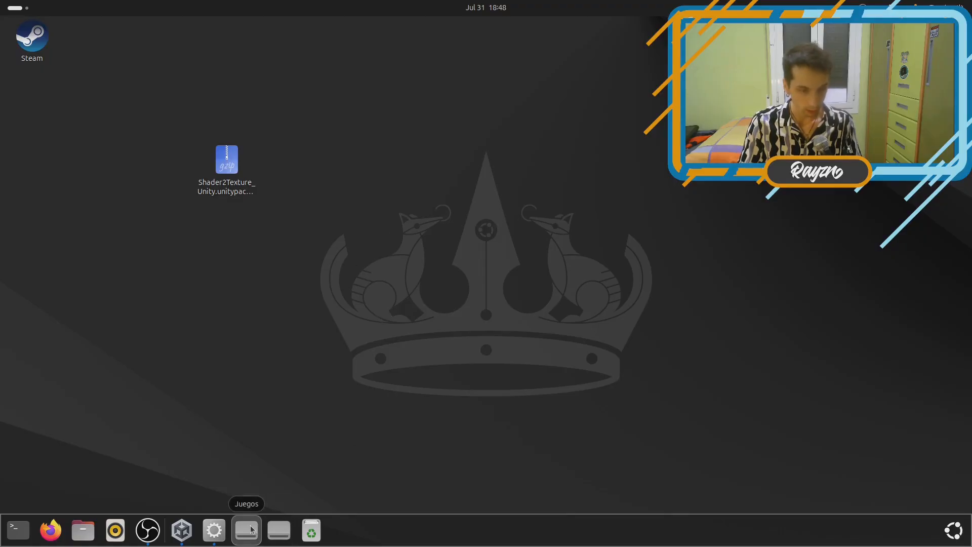
right_click(419, 110)
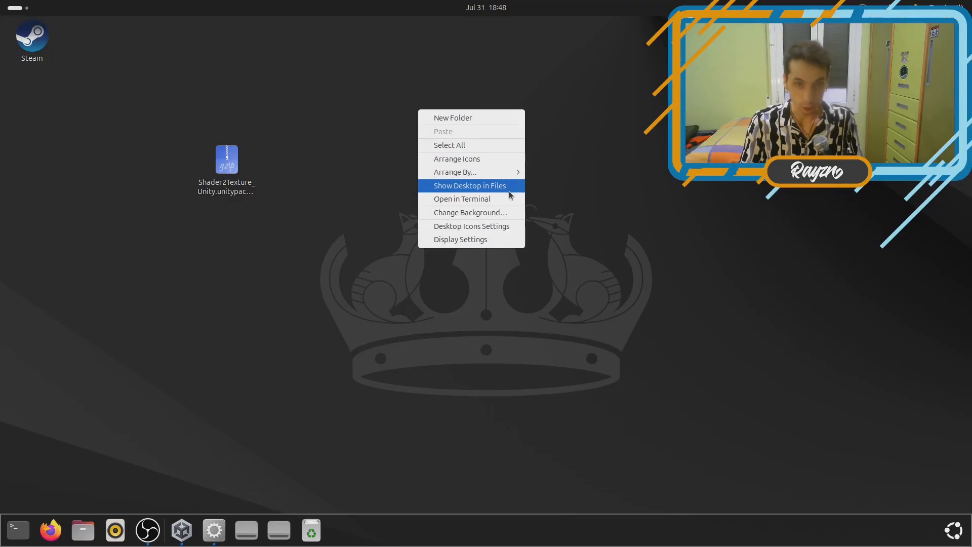
left_click(460, 120)
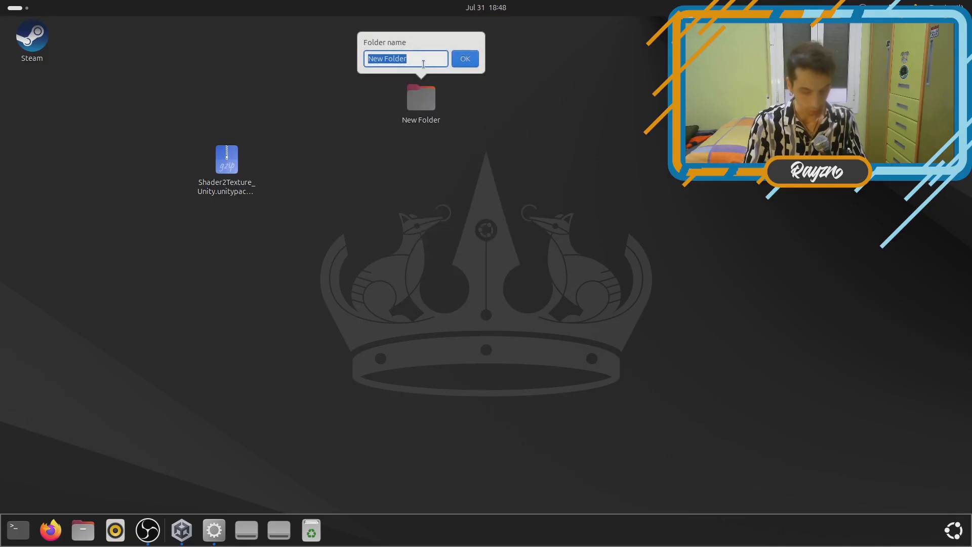
type("Textures")
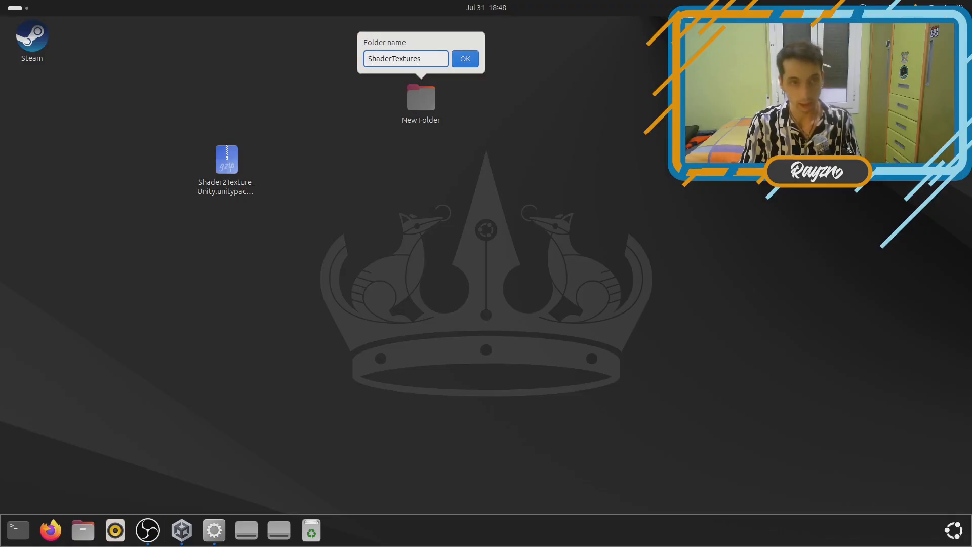
key("Return")
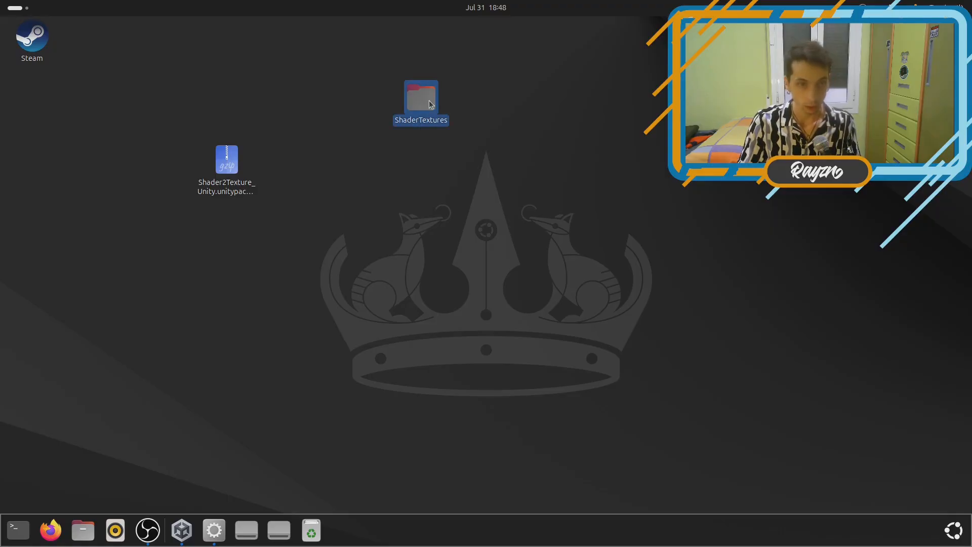
Copy the ShaderTextures folder's location, switch back to Unity and paste it as the exporter component's Default Save Path
double_click(429, 104)
left_click(341, 103)
key("ctrl+c")
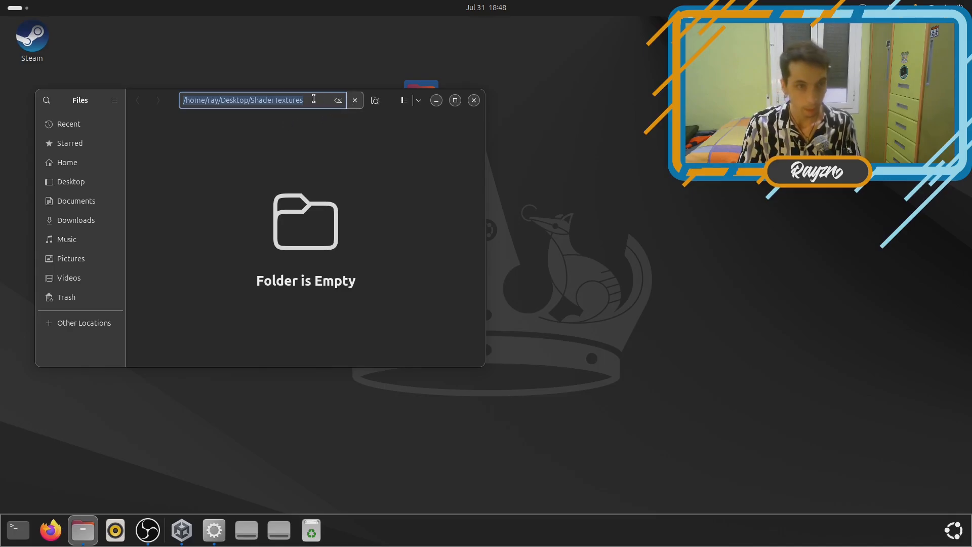
left_click(346, 133)
left_click(353, 101)
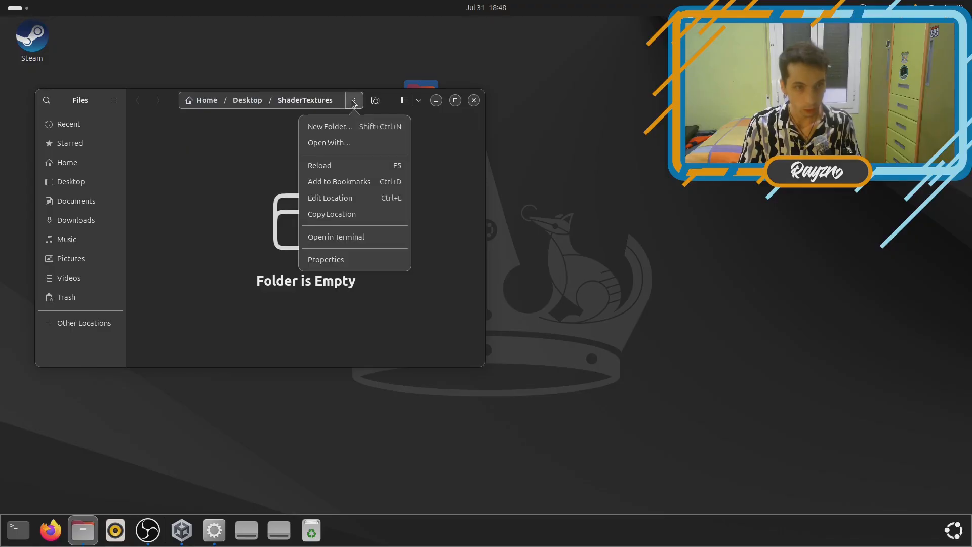
left_click(347, 217)
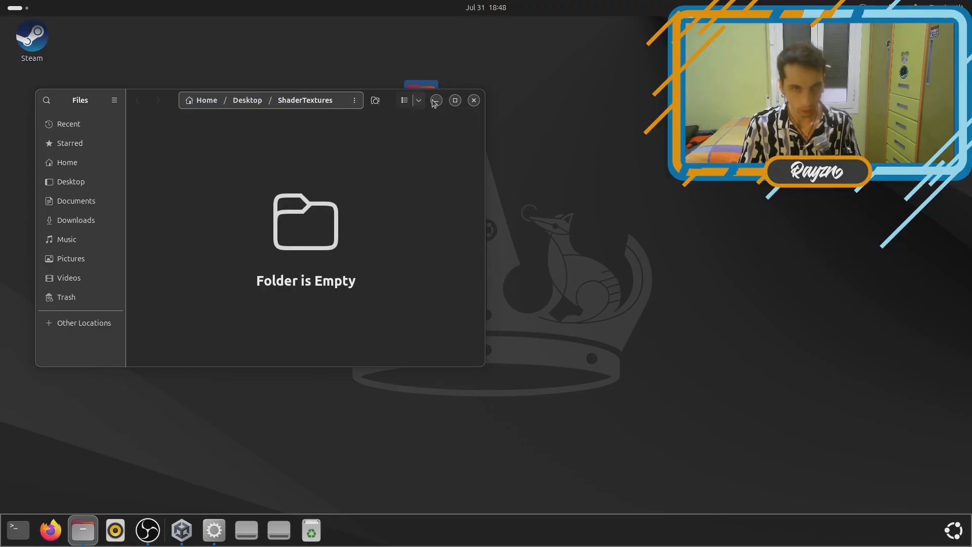
left_click(183, 530)
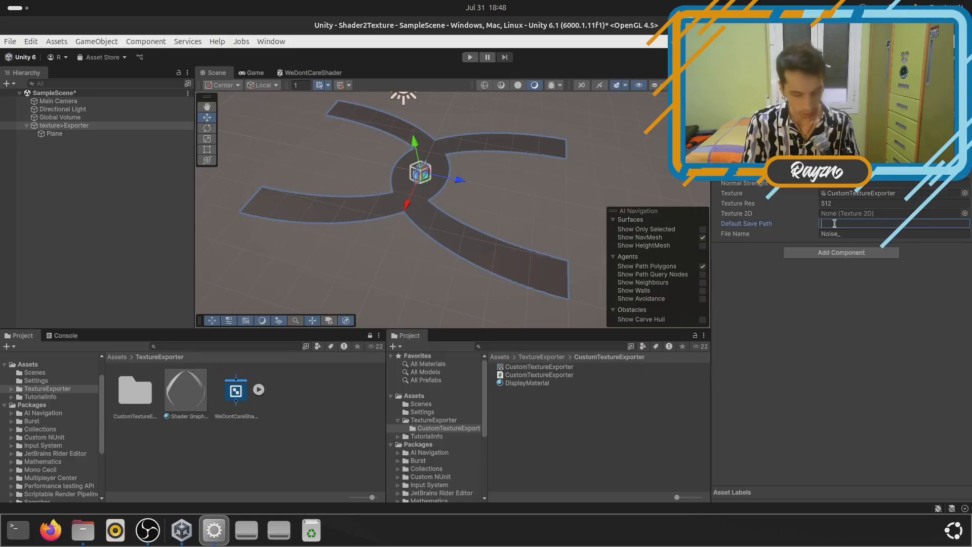
key("ctrl+v")
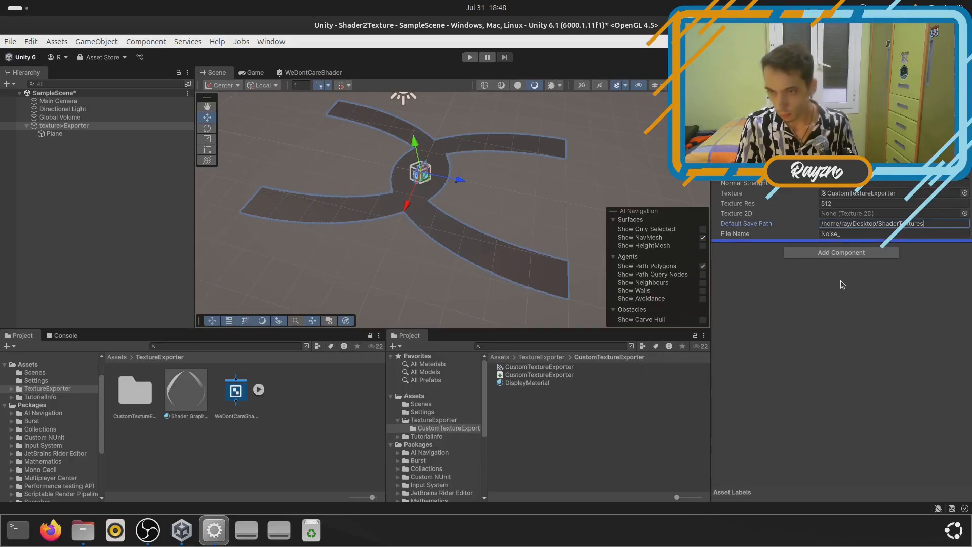
left_click(824, 315)
Set the exporter component's File Name to TextureTest and save the scene
left_click(853, 232)
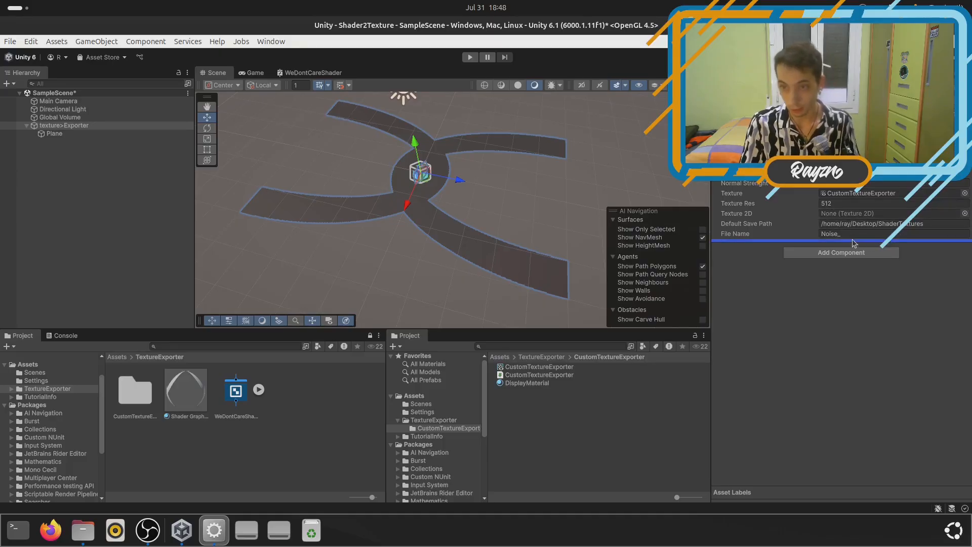
type("Texture")
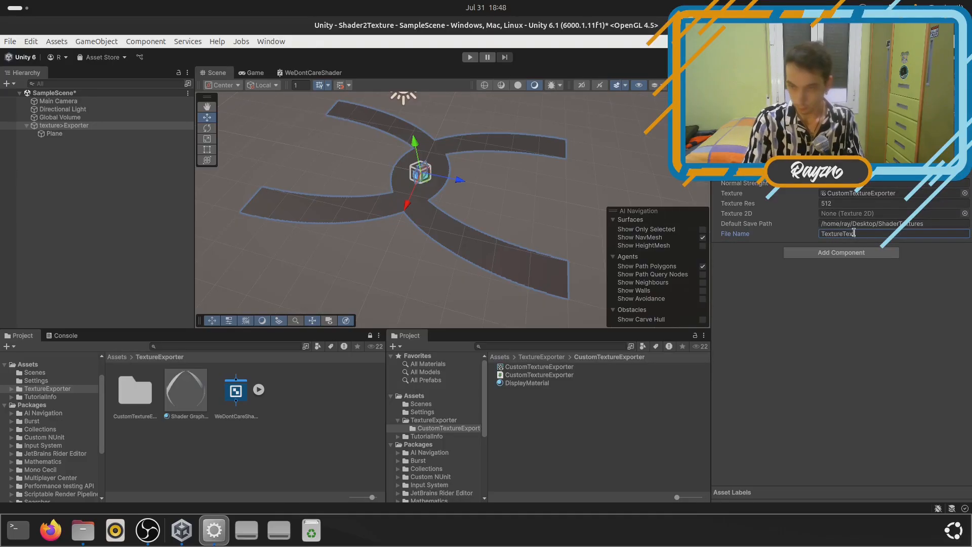
type("Test")
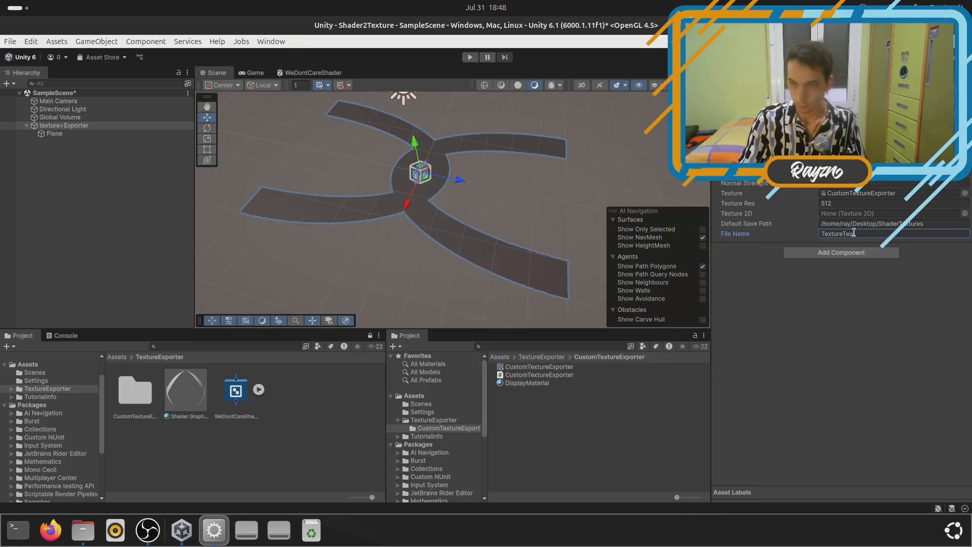
key("Return")
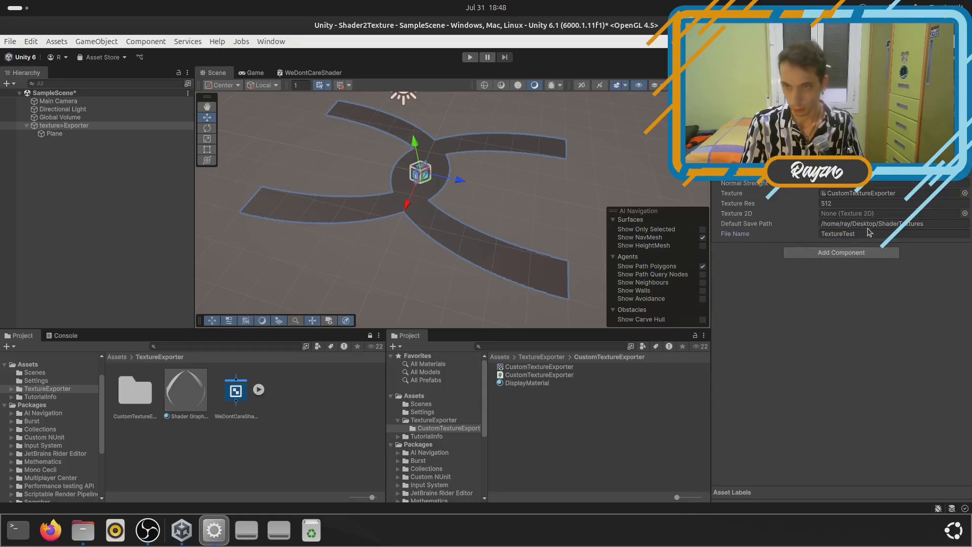
key("ctrl+s")
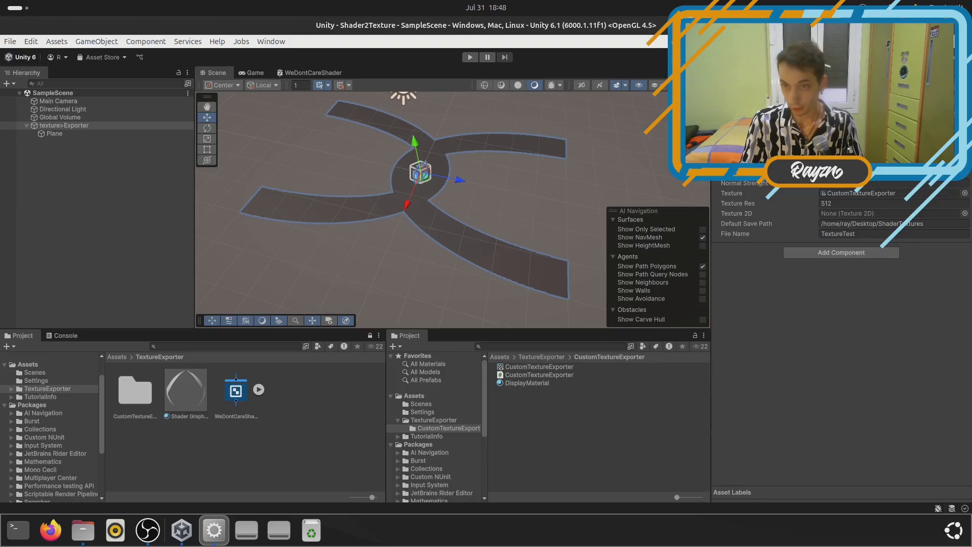
Run SetTextureSize on the CustomTextureExporter component, then export the image with SaveTexture
right_click(766, 182)
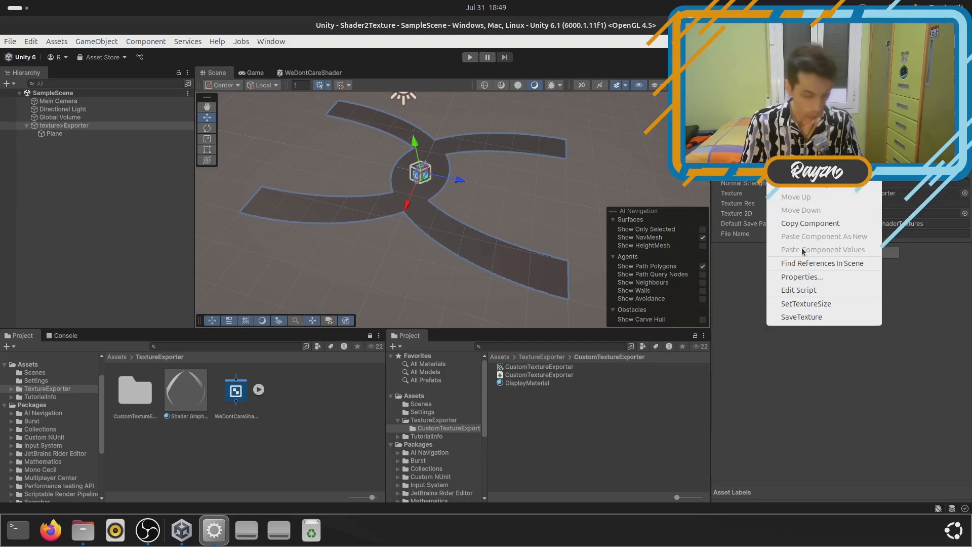
left_click(791, 302)
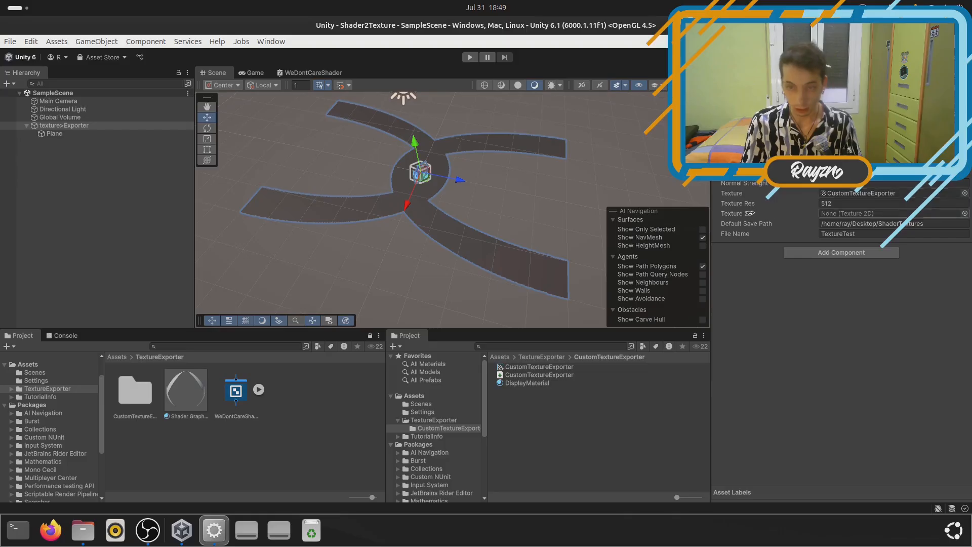
right_click(770, 179)
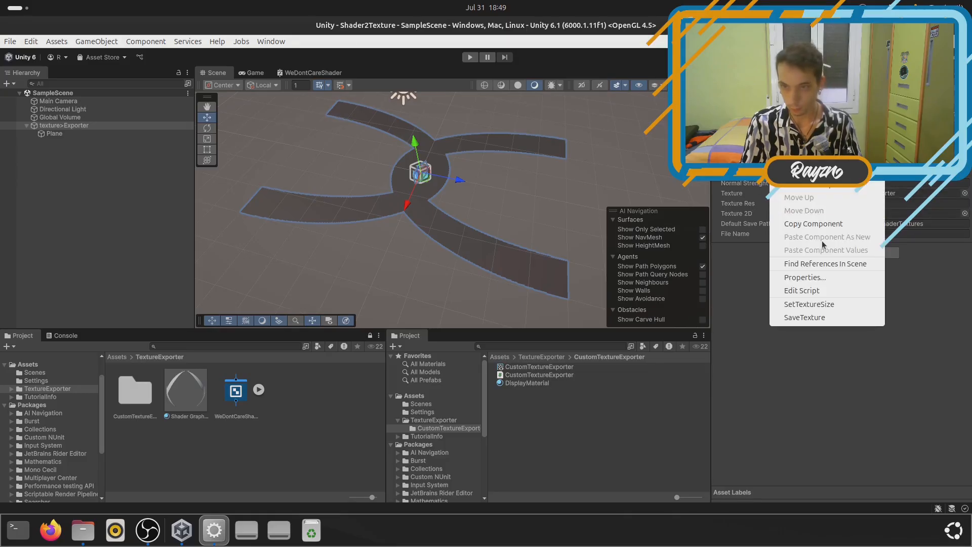
left_click(806, 303)
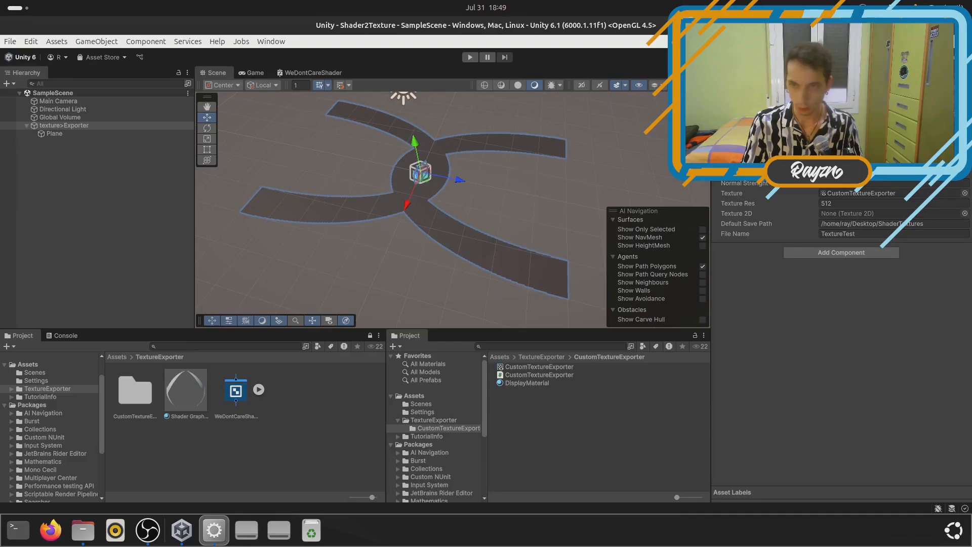
right_click(773, 180)
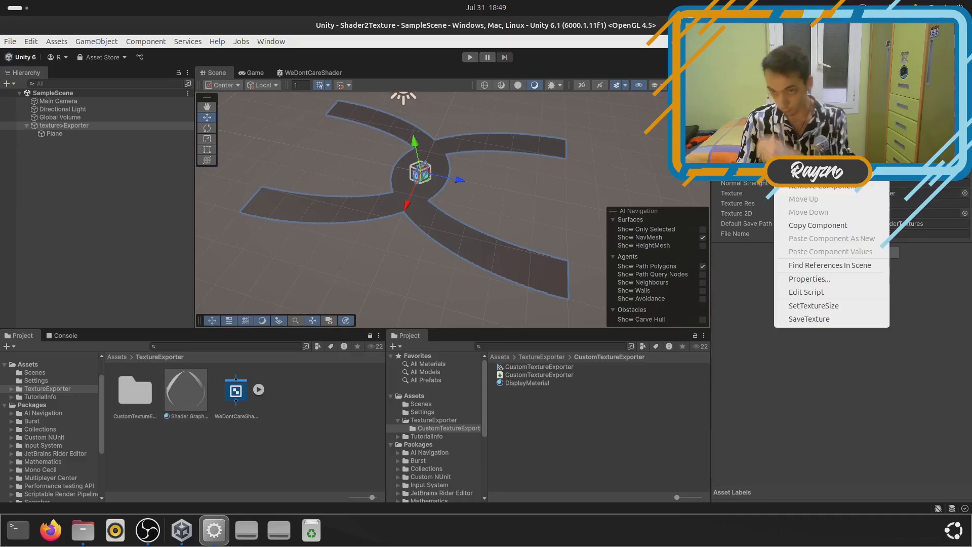
left_click(815, 319)
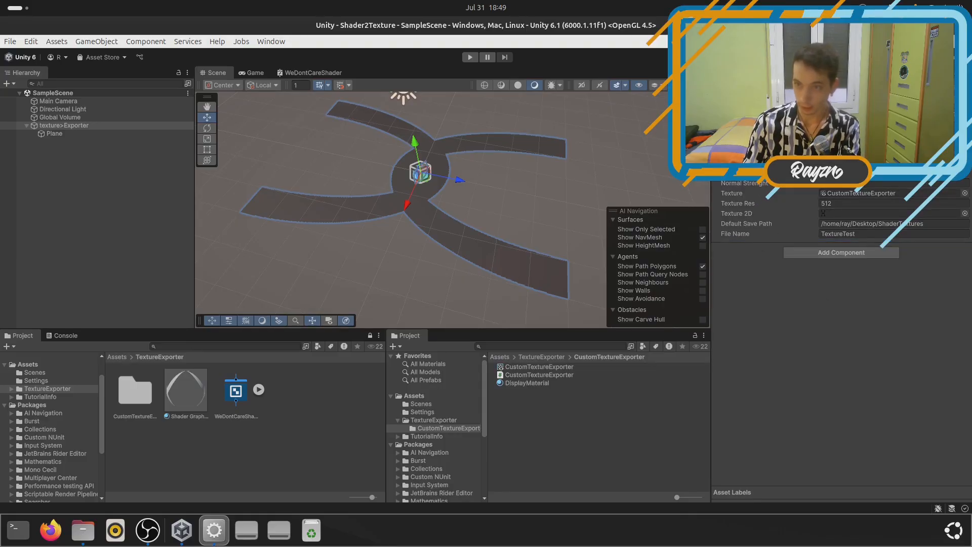
Open the exported TextureTest.png from the ShaderTextures folder, examine its arcs and transparency, and close the image viewer
key("super+h")
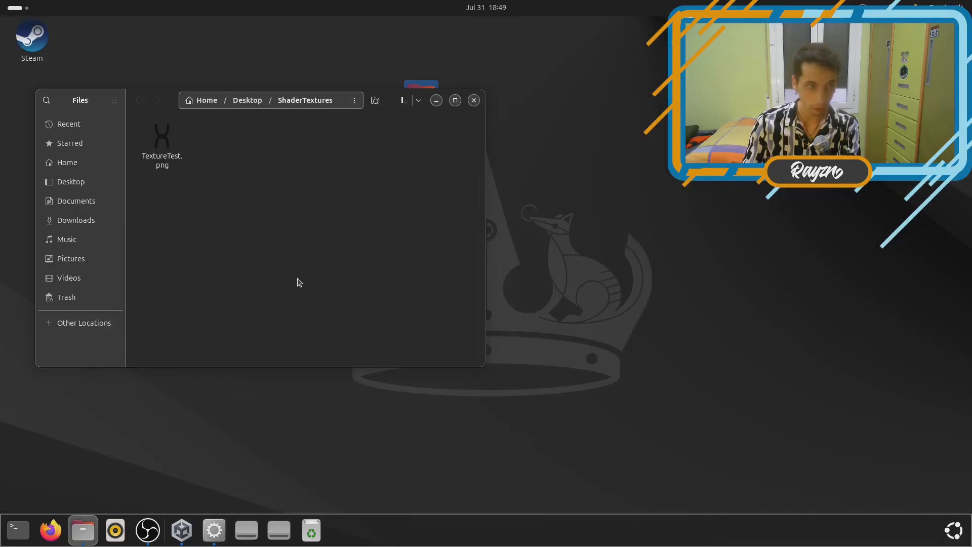
double_click(162, 141)
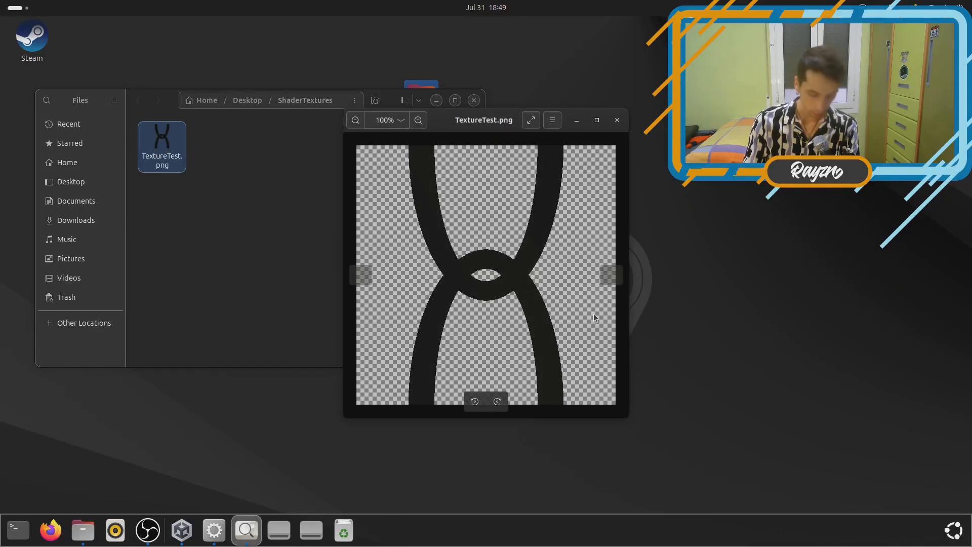
left_click_drag(446, 124, 630, 101)
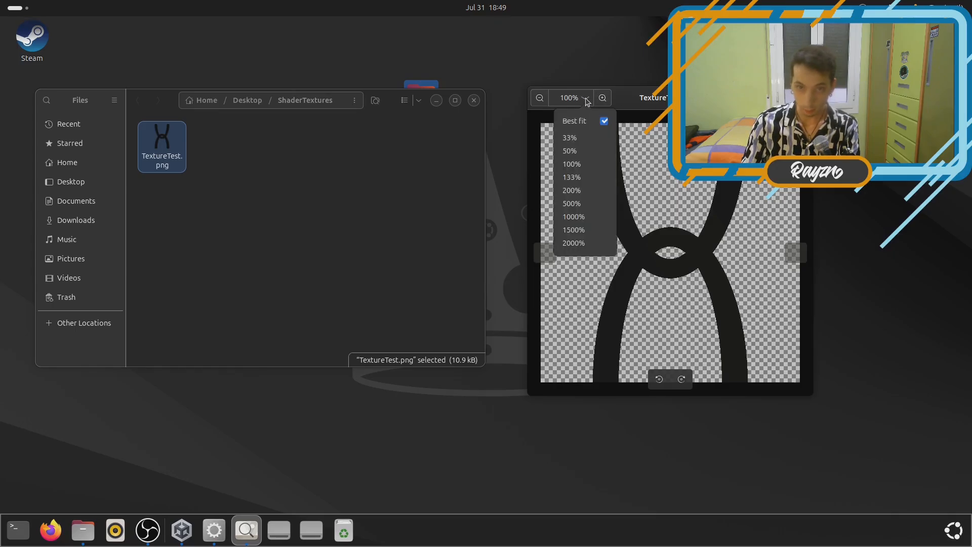
left_click(727, 273)
scroll(668, 232, "up", 2)
scroll(709, 270, "down", 3)
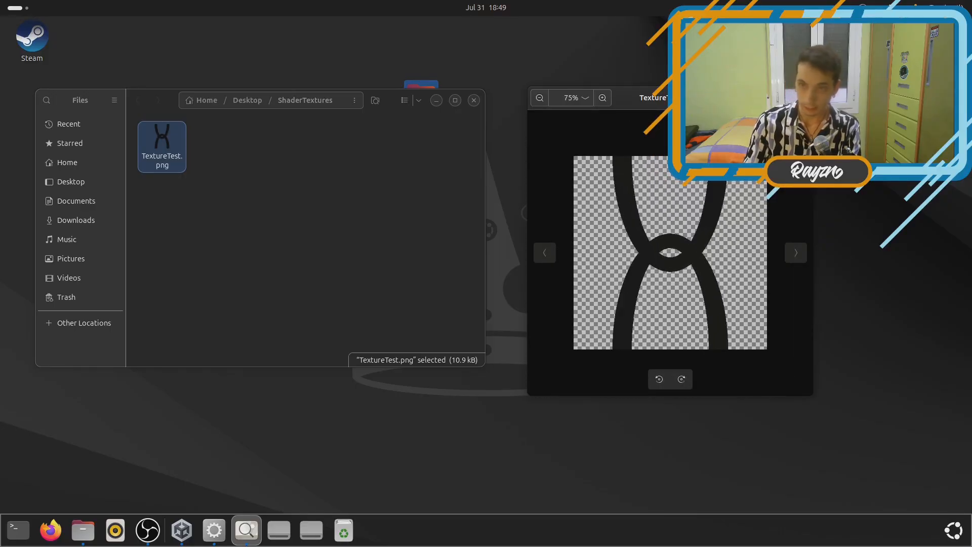
key("ctrl+w")
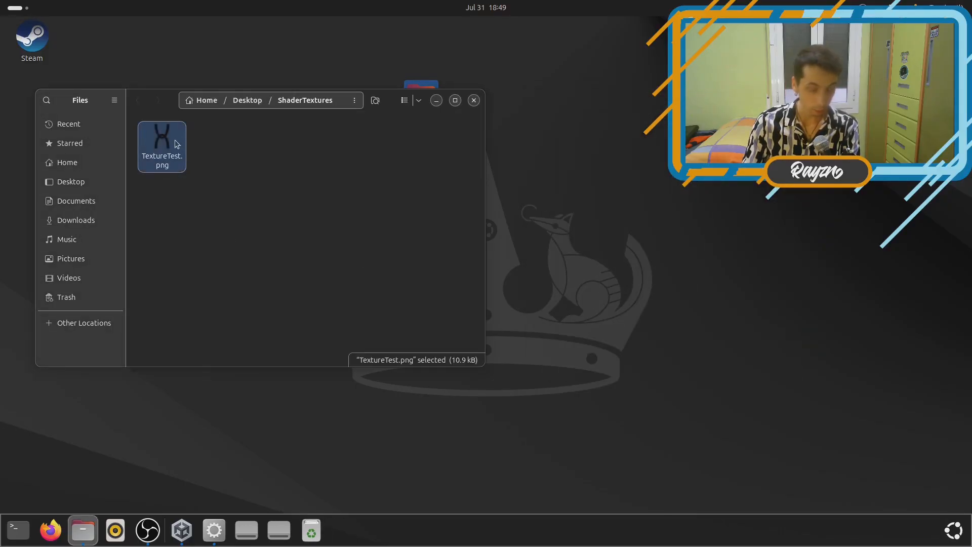
Switch back to Unity and compare how the arcs look in the Game and Scene views
left_click(214, 527)
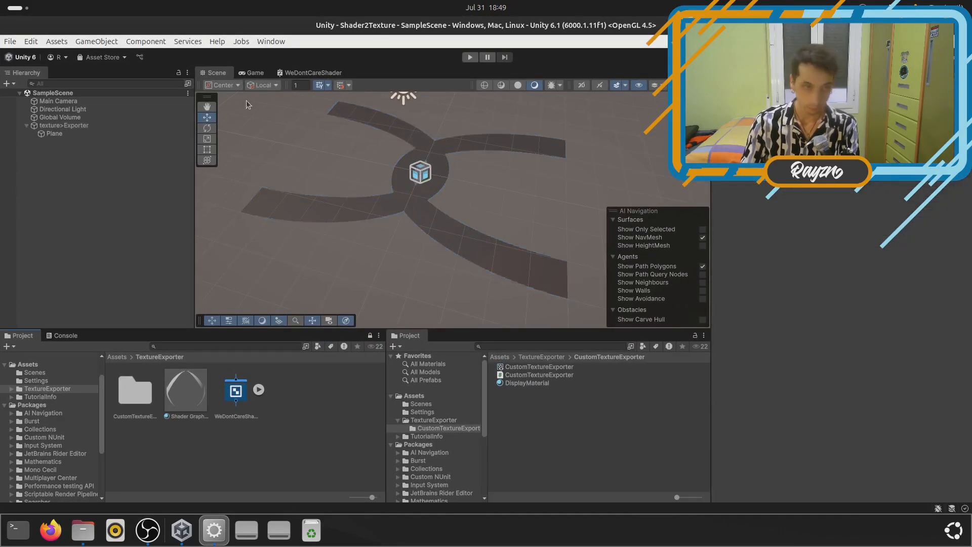
left_click(252, 73)
left_click(215, 72)
left_click(256, 75)
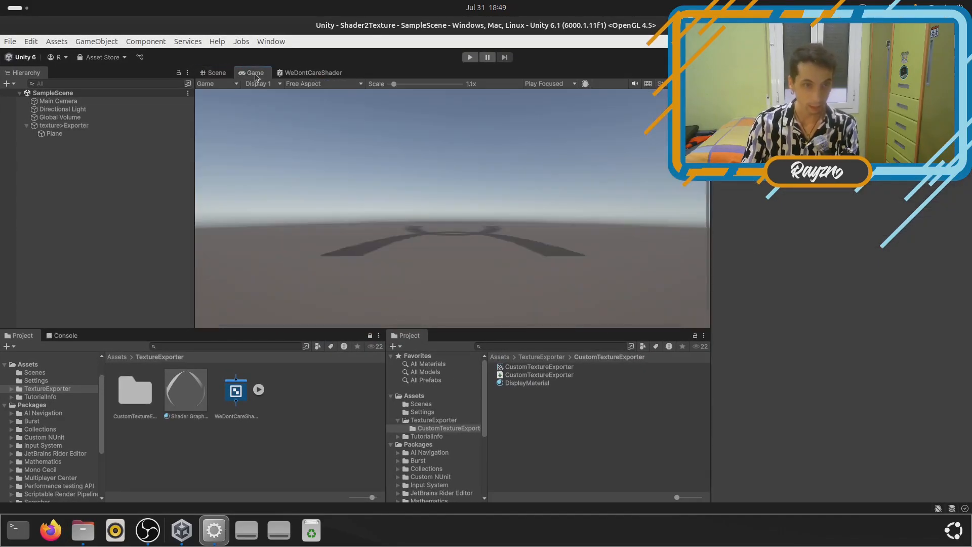
left_click(215, 73)
left_click_drag(284, 120, 405, 232)
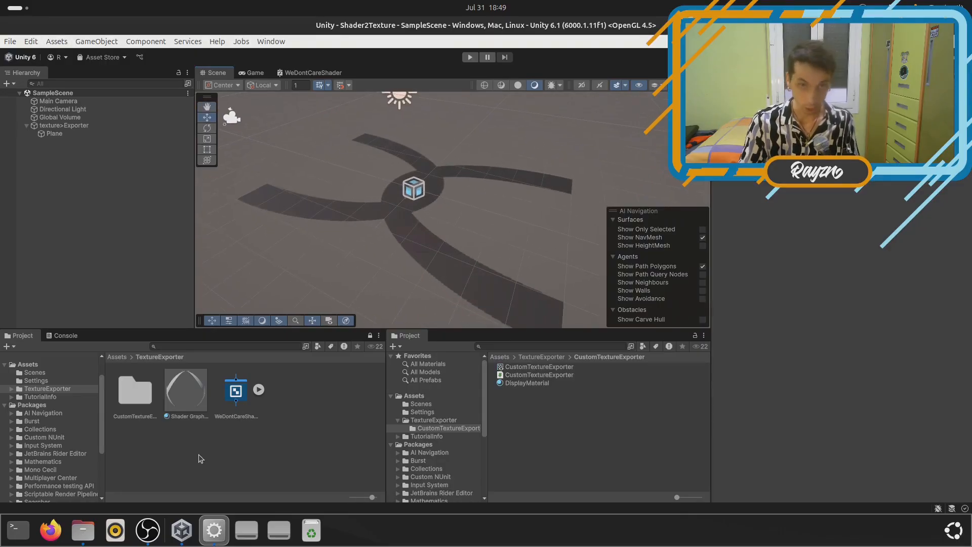
Import TextureTest.png from the ShaderTextures folder into the project's root Assets folder
left_click(117, 356)
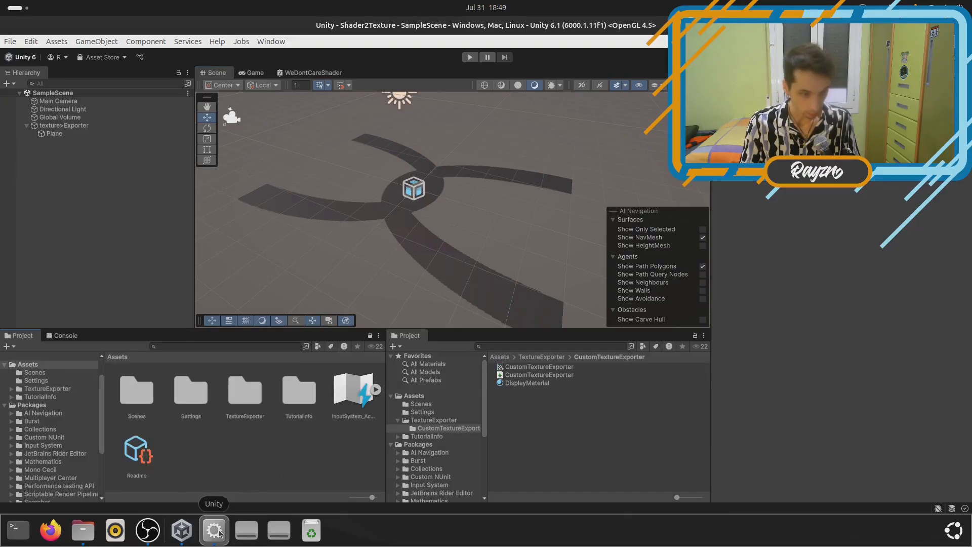
left_click(82, 530)
left_click_drag(158, 160, 265, 451)
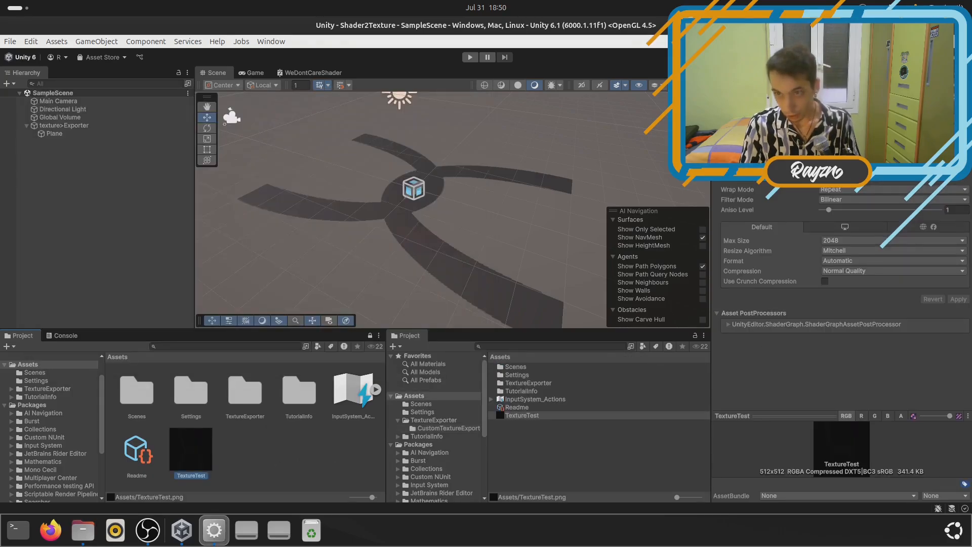
Examine the red, green, blue and alpha channels of TextureTest in its texture preview
left_click(879, 431)
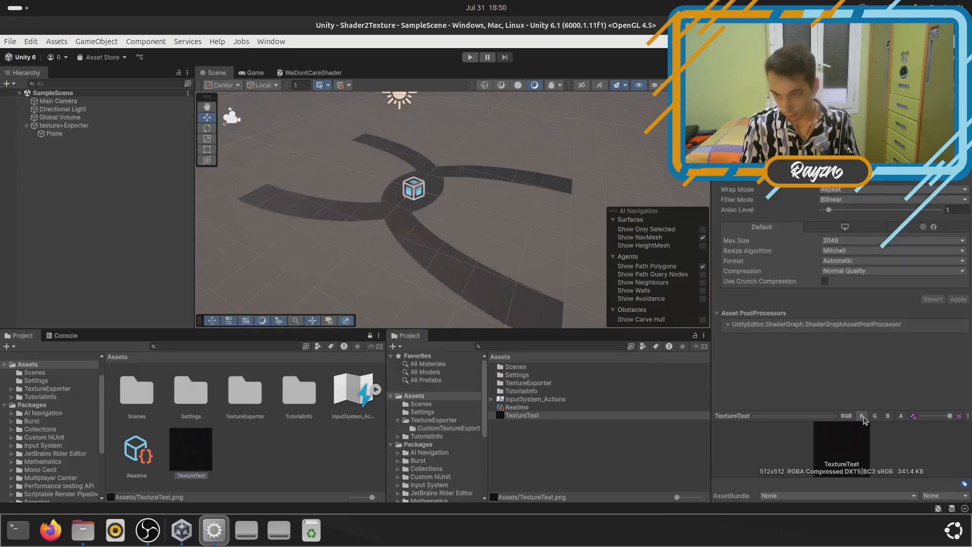
left_click(901, 416)
left_click(861, 416)
left_click(875, 417)
left_click(888, 418)
left_click(900, 419)
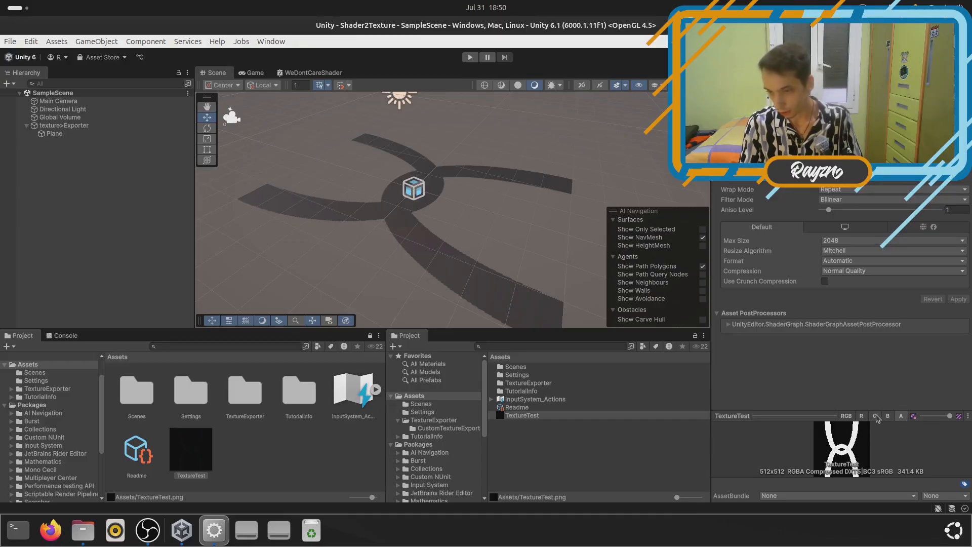
left_click(862, 416)
left_click(901, 416)
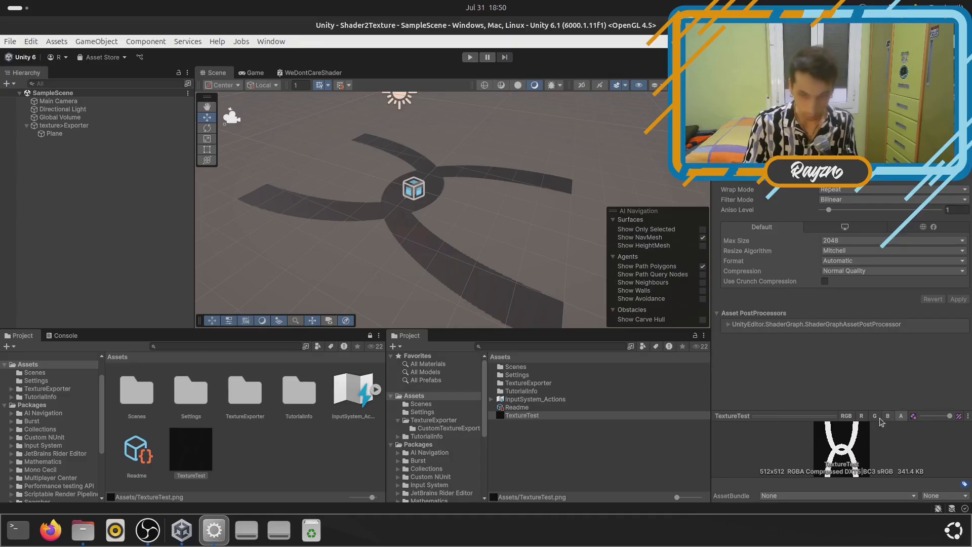
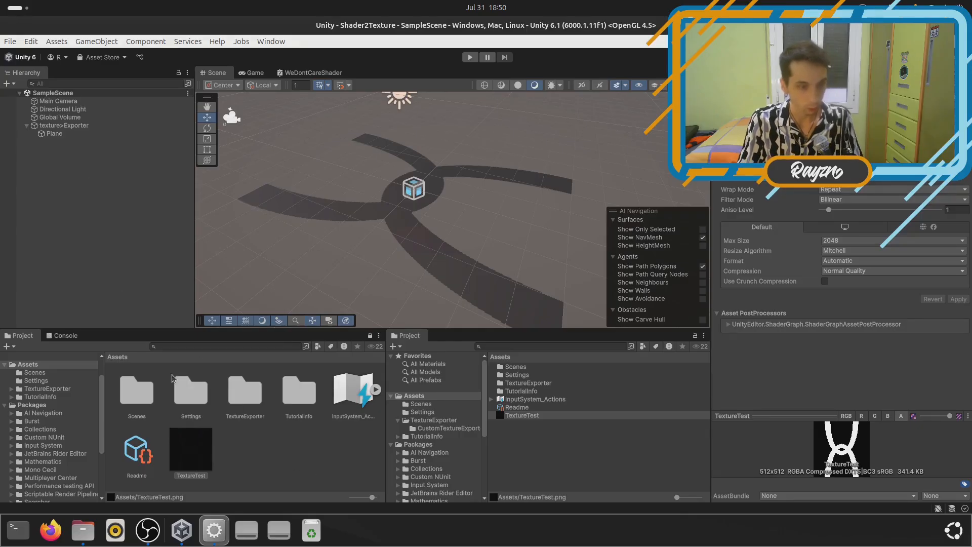
Create a new material named TextureSample in the project's root Assets folder
left_click(394, 214)
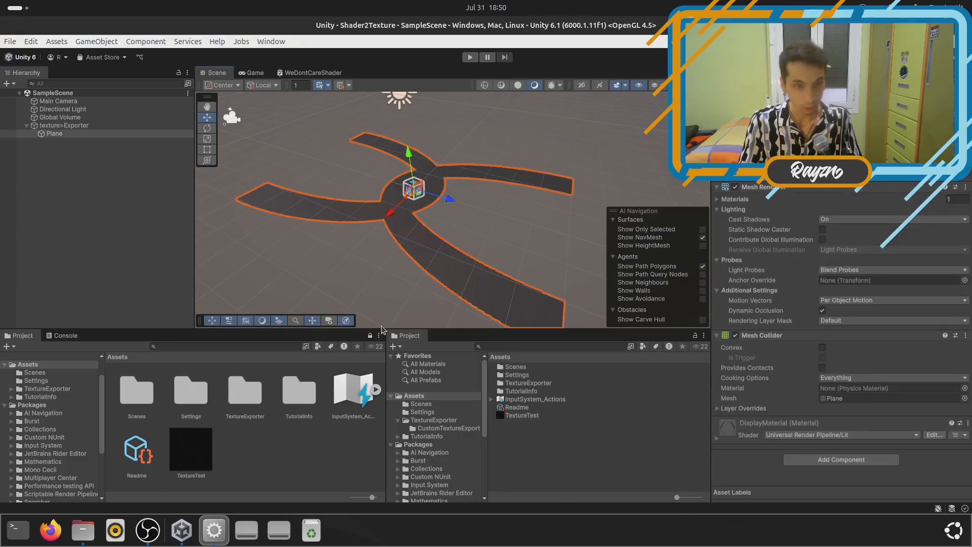
left_click(281, 446)
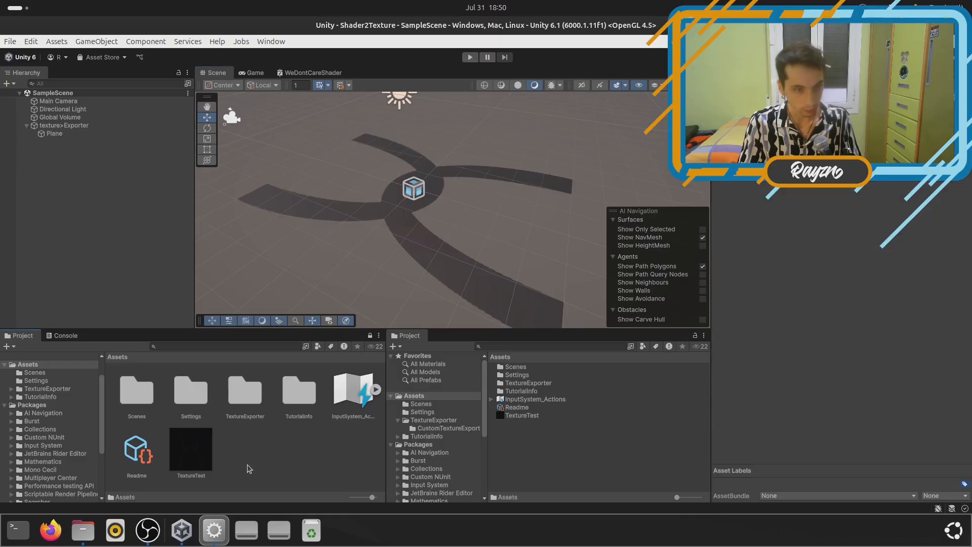
right_click(248, 466)
mouse_move(306, 178)
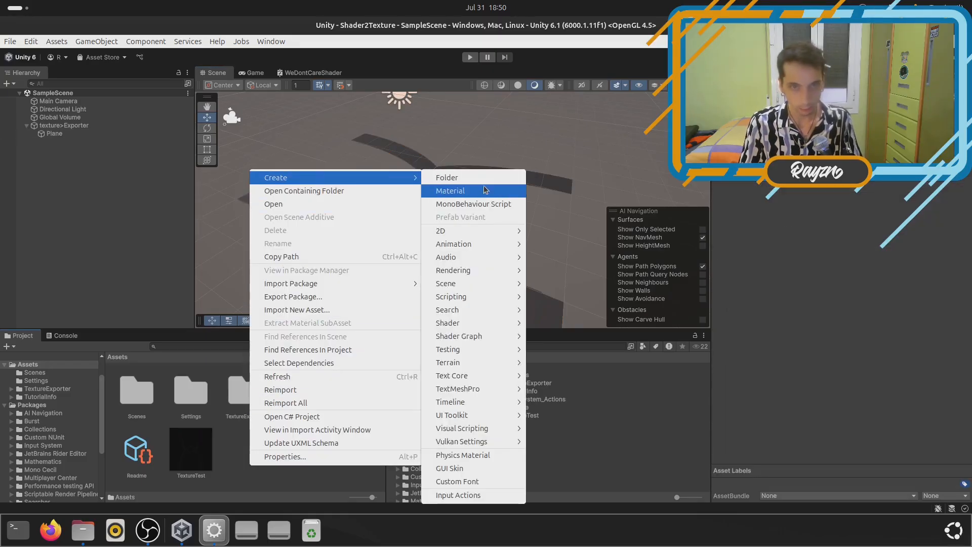
left_click(450, 190)
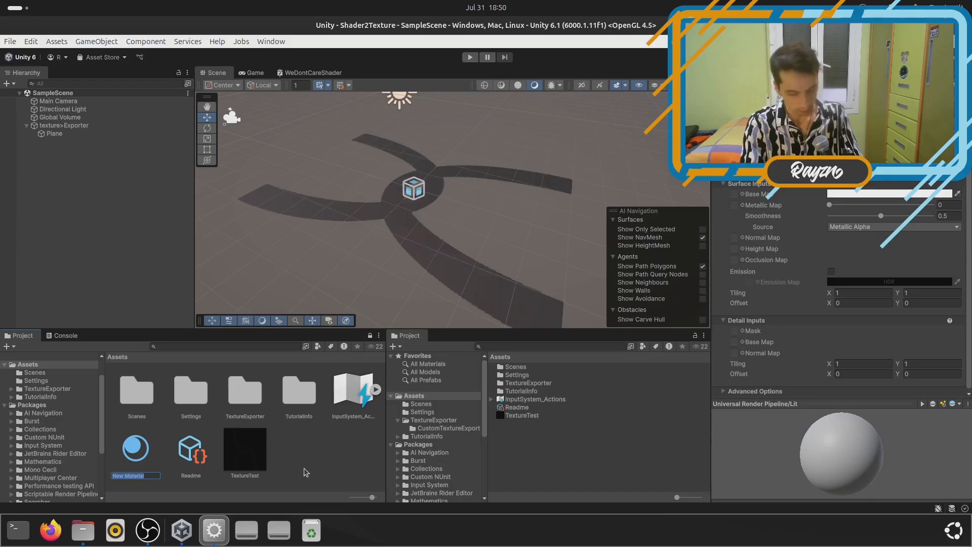
type("Texture")
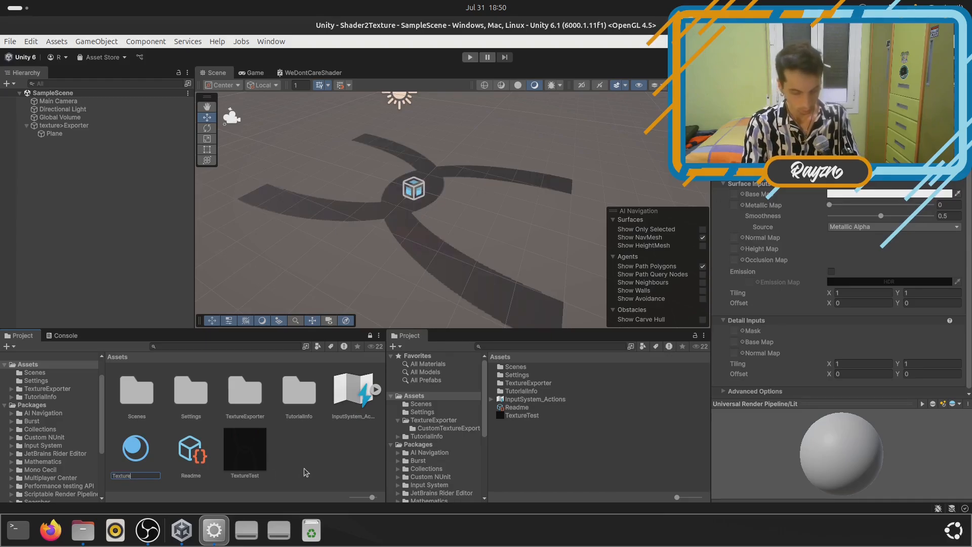
type("Sample")
key("Return")
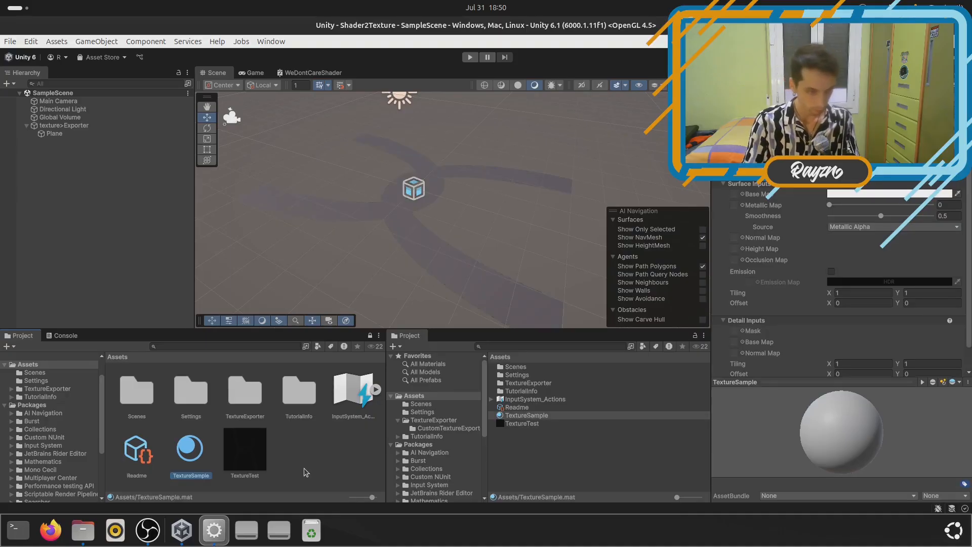
Give TextureSample the TextureTest base map with alpha clipping and apply the material to the plane in the scene
left_click(242, 462)
left_click(190, 449)
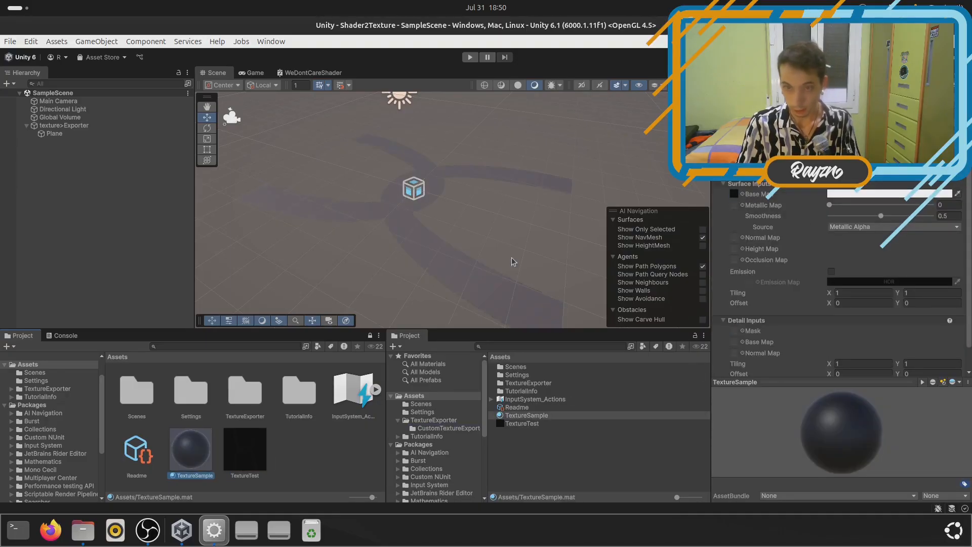
left_click_drag(191, 468, 355, 218)
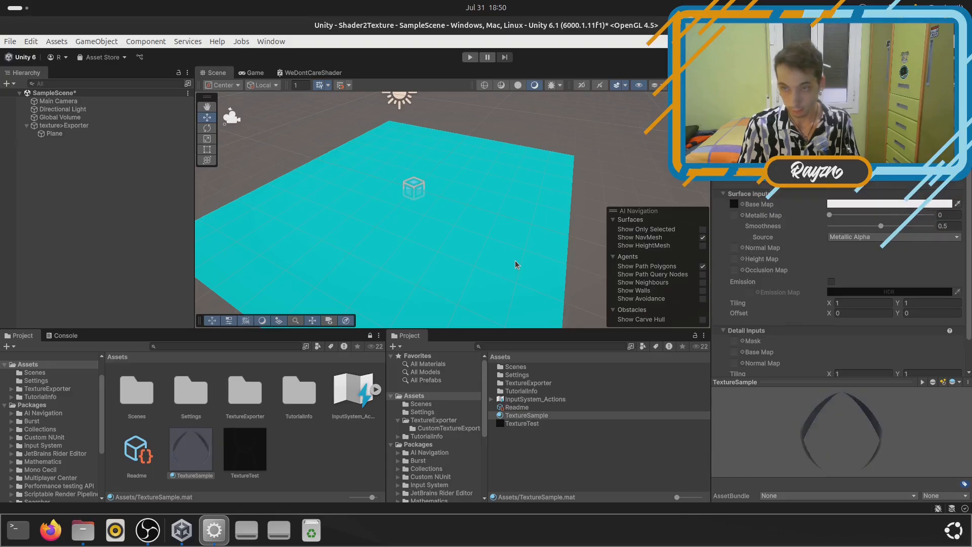
Examine the textured arcs on the plane from several angles in the Scene view
left_click_drag(515, 260, 567, 222, "alt")
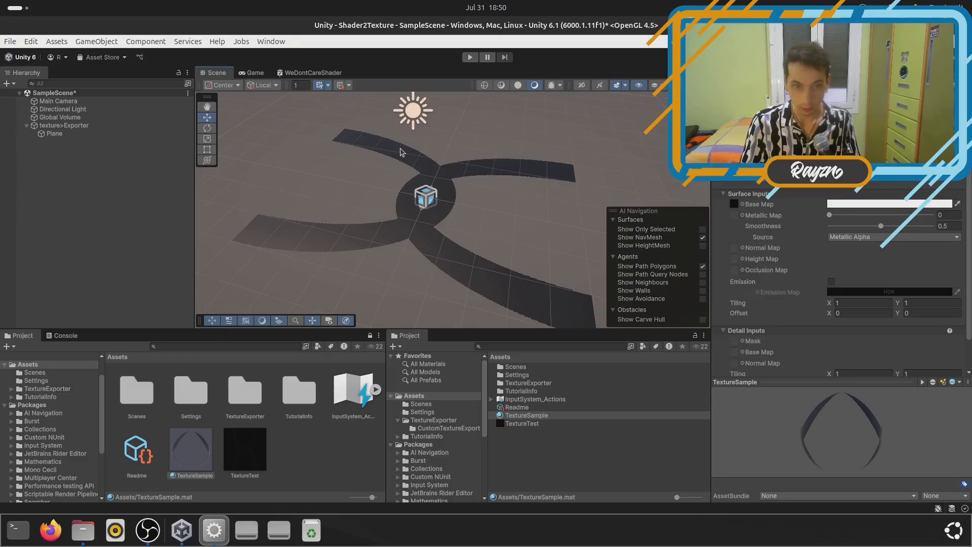
right_click_drag(394, 150, 395, 220, "alt")
left_click_drag(395, 220, 436, 203, "alt")
right_click_drag(430, 167, 437, 203, "alt")
left_click_drag(437, 204, 405, 233, "alt")
right_click_drag(406, 232, 332, 199, "alt")
left_click_drag(332, 200, 403, 195, "alt")
right_click_drag(403, 195, 427, 211, "alt")
left_click_drag(428, 211, 473, 245, "alt")
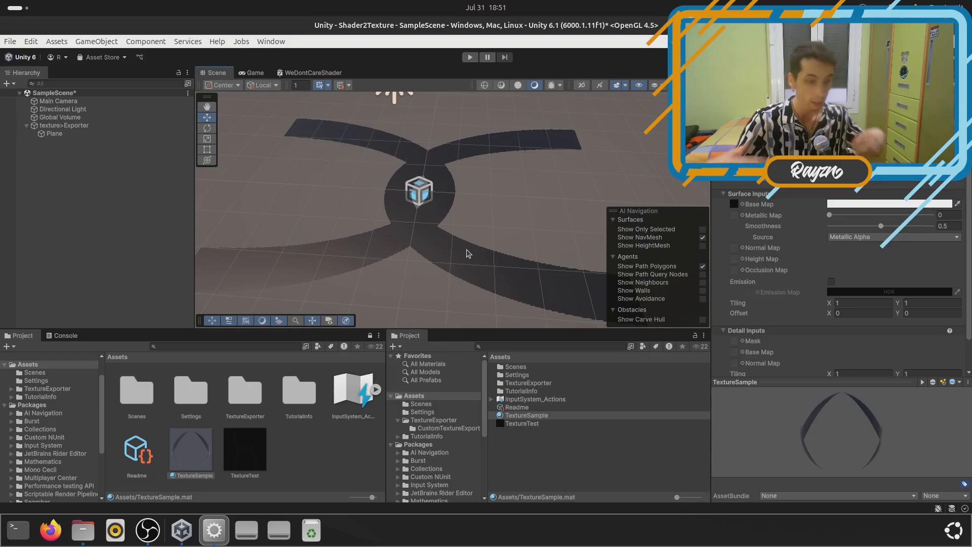
In the WeDontCareShader graph, reposition the Saturate node and the Vertex and Fragment blocks to leave room between them
left_click(304, 73)
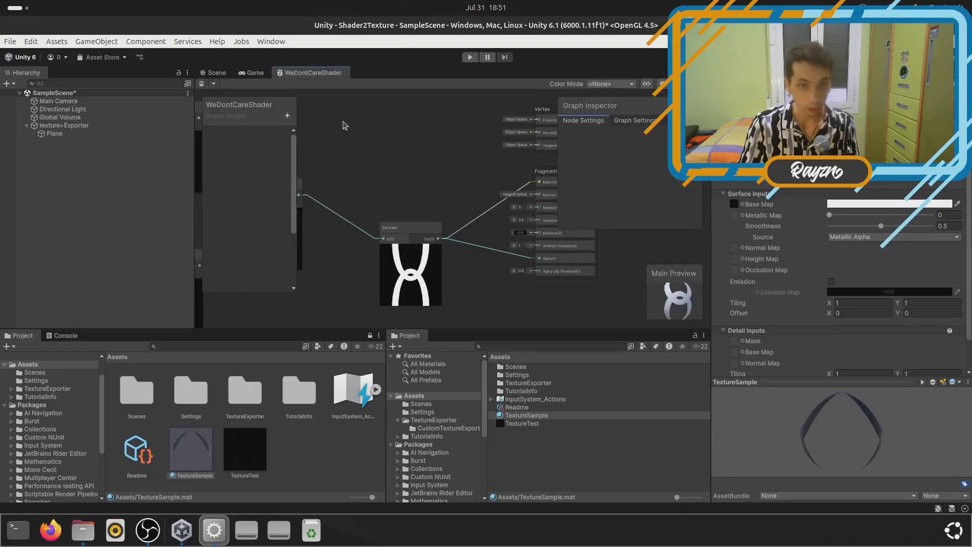
scroll(428, 207, "down", 3)
left_click_drag(412, 222, 391, 195)
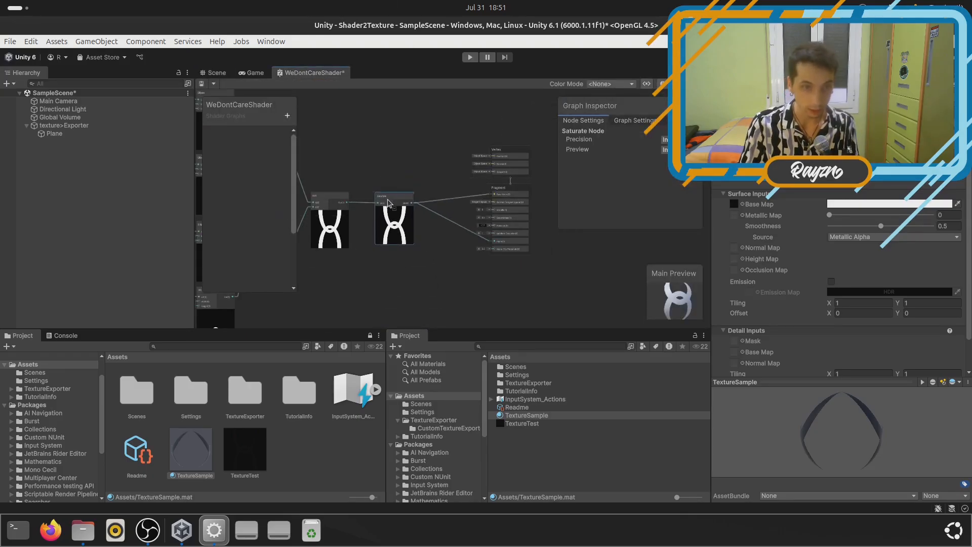
scroll(442, 183, "up", 2)
middle_click_drag(442, 183, 494, 207)
scroll(493, 207, "down", 6)
left_click_drag(309, 145, 499, 318)
scroll(454, 255, "up", 4)
scroll(490, 251, "down", 5)
left_click_drag(352, 153, 486, 297)
scroll(500, 237, "up", 9)
left_click_drag(460, 174, 411, 174)
left_click(445, 130)
scroll(430, 279, "down", 1)
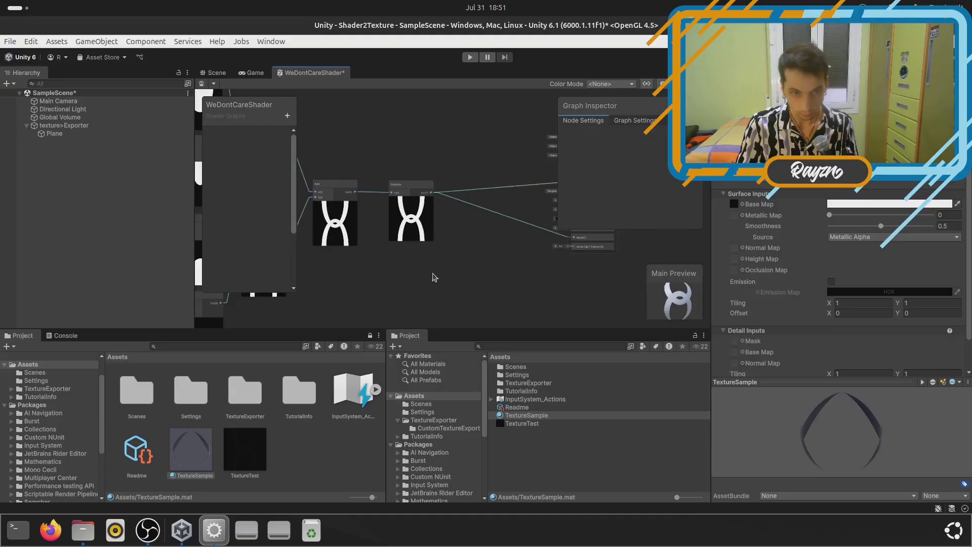
Add a Multiply node with the Saturate output feeding its A input, placed between Saturate and the Fragment block
scroll(492, 155, "up", 5)
key("space")
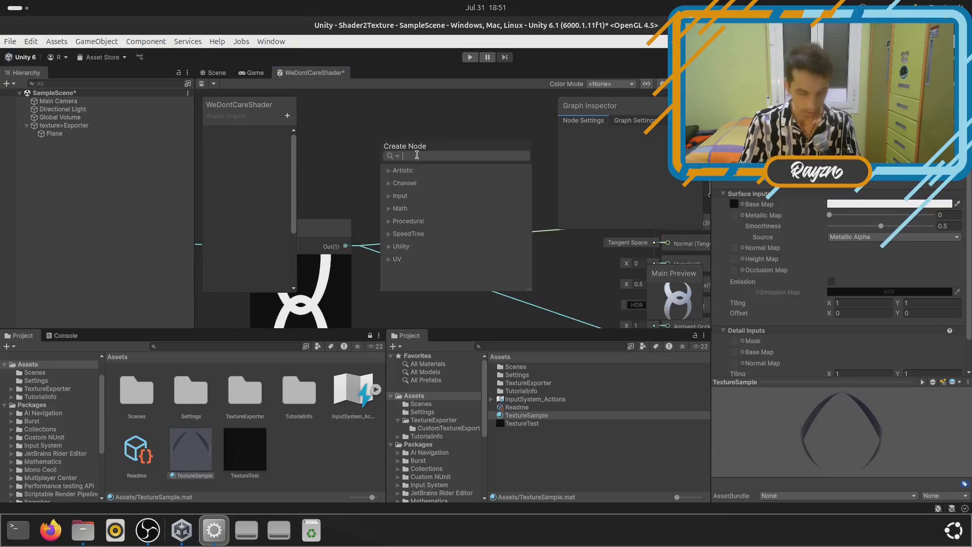
type("multi")
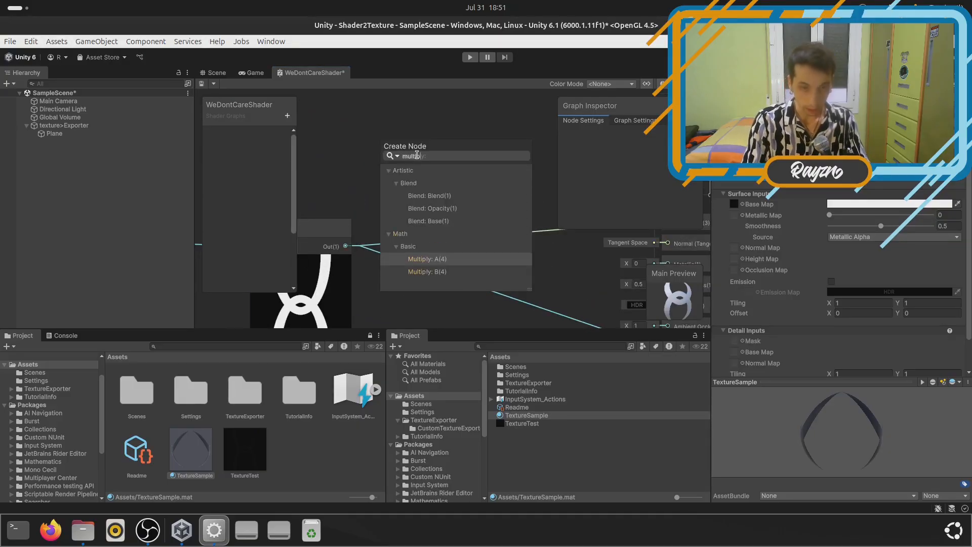
key("Return")
left_click_drag(417, 155, 449, 146)
scroll(448, 174, "down", 6)
scroll(335, 90, "up", 6)
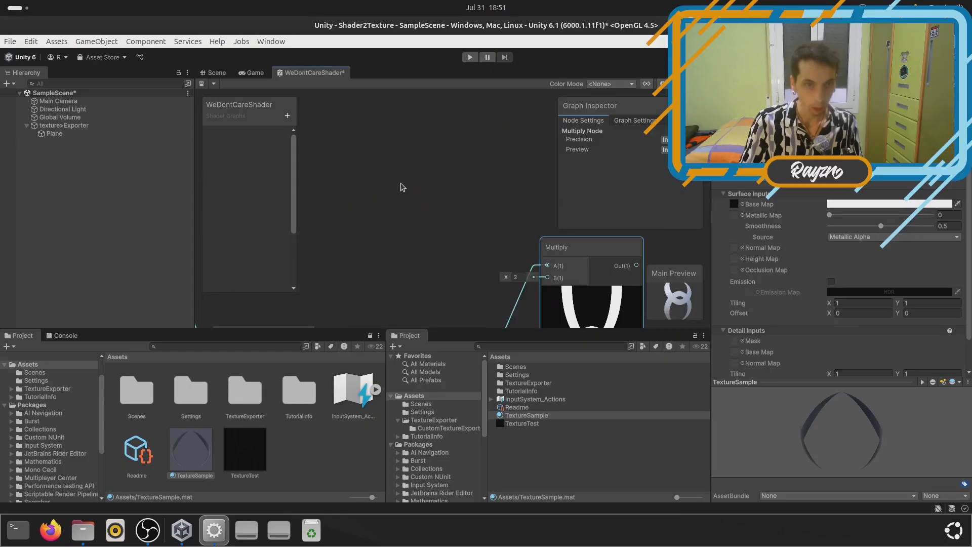
Add a Color node to the graph near the Multiply node
right_click(402, 186)
left_click(420, 196)
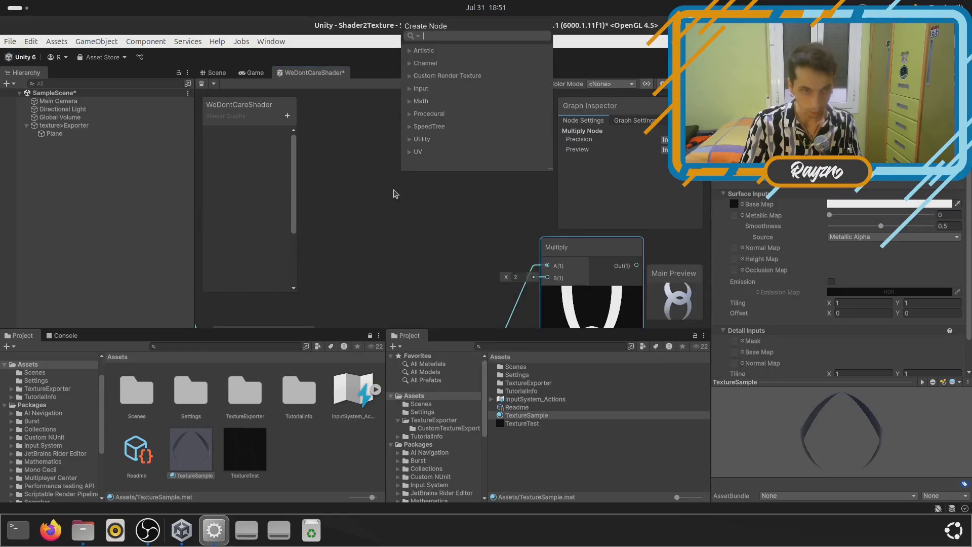
type("ol")
key("BackSpace")
key("BackSpace")
type("color")
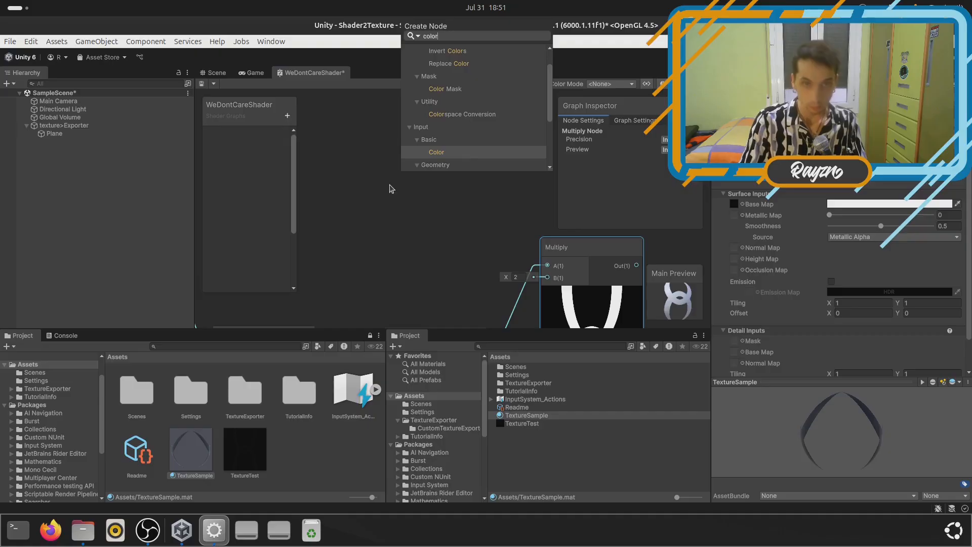
key("Return")
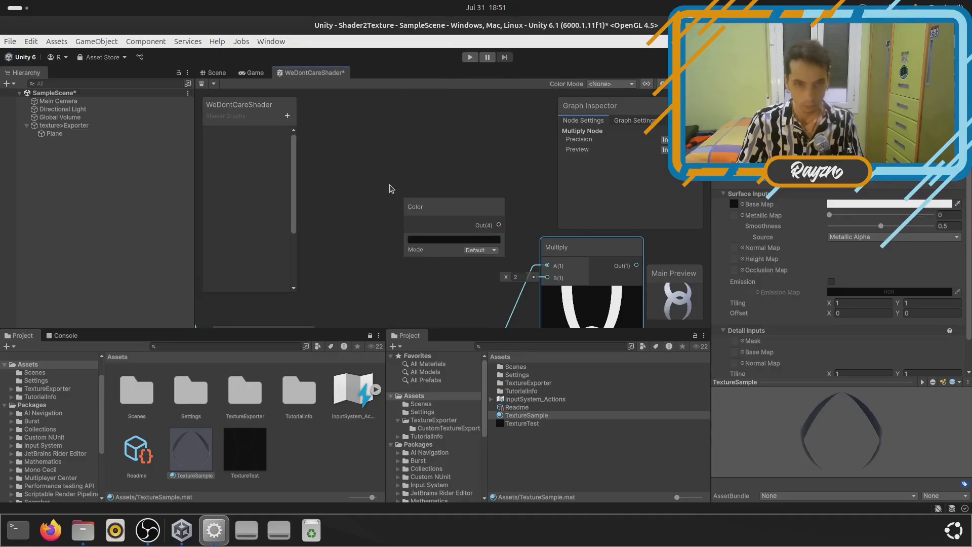
Set the Color node's colour to a medium blue
left_click(446, 241)
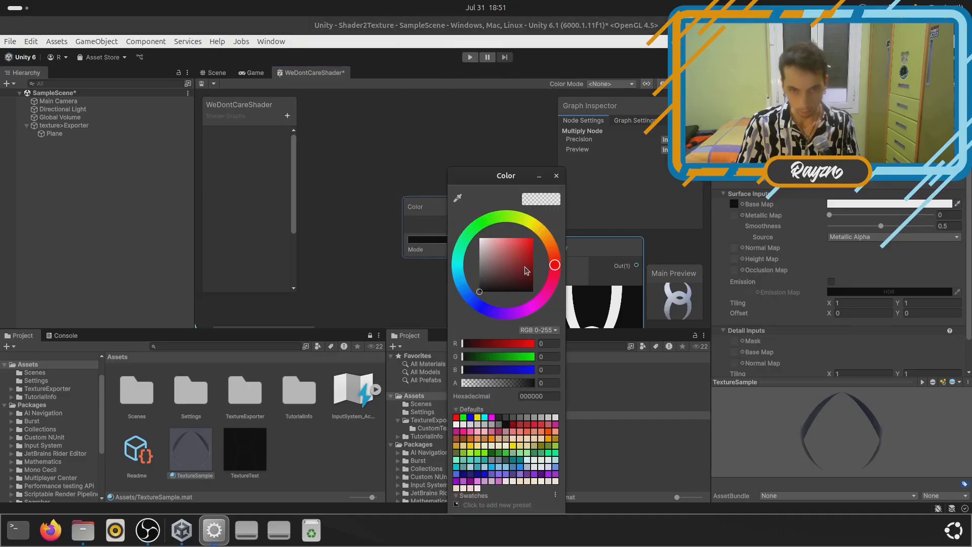
left_click(461, 282)
left_click_drag(520, 265, 533, 263)
left_click(310, 272)
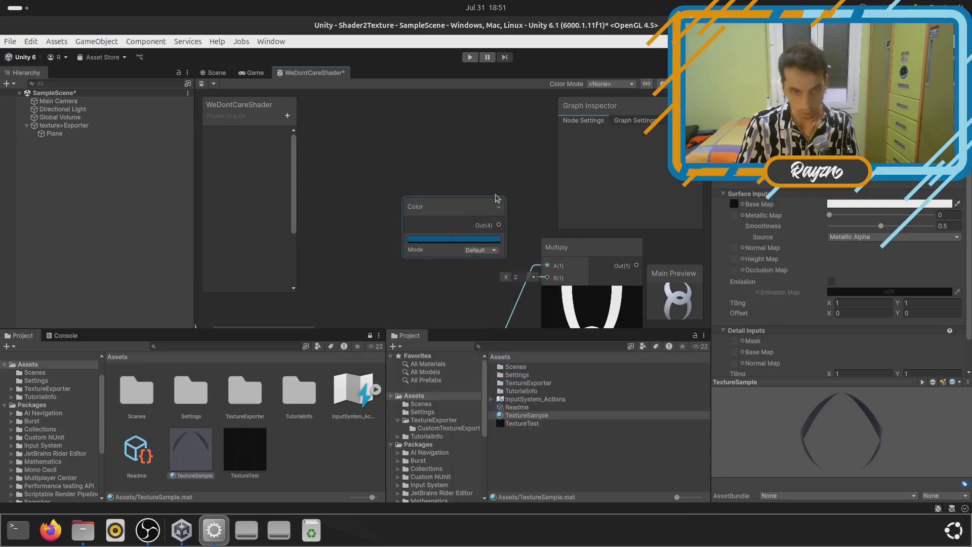
Connect the Color output to Multiply's B input and the Multiply output to the Fragment block's Base Color
left_click_drag(470, 221, 395, 300)
middle_click_drag(463, 313, 443, 255)
scroll(444, 254, "up", 1)
left_click_drag(396, 254, 537, 214)
scroll(428, 228, "down", 3)
scroll(429, 229, "up", 3)
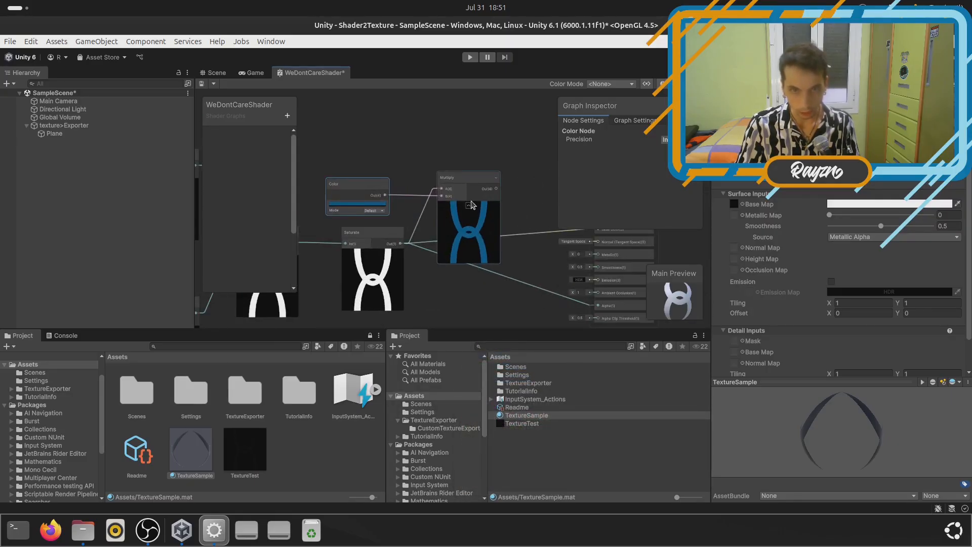
left_click_drag(468, 194, 578, 242)
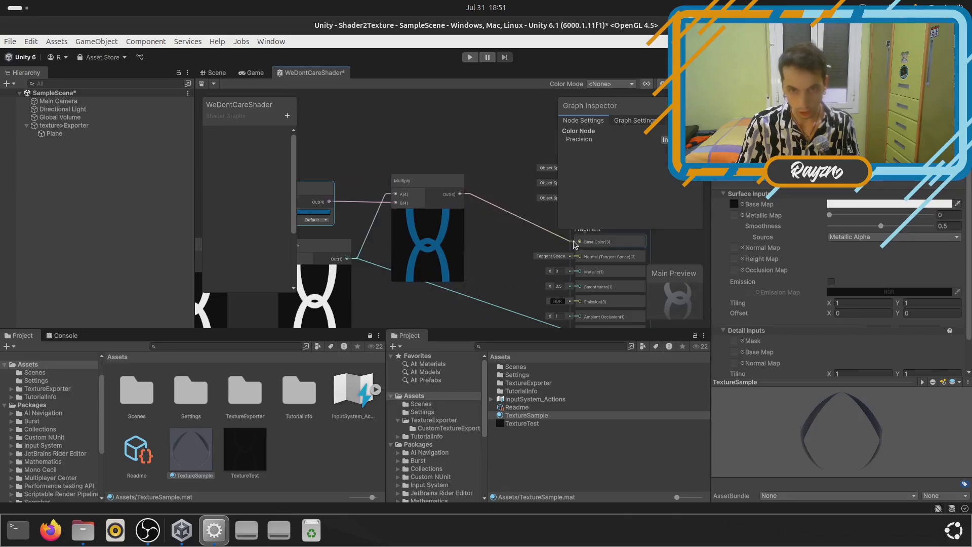
scroll(468, 211, "up", 3)
right_click(464, 173)
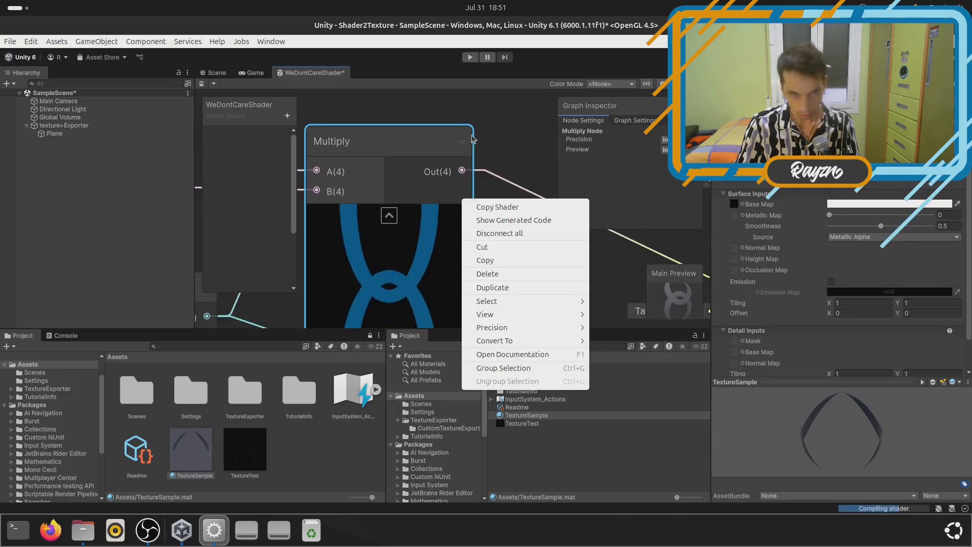
key("Escape")
scroll(476, 167, "down", 5)
scroll(487, 156, "up", 5)
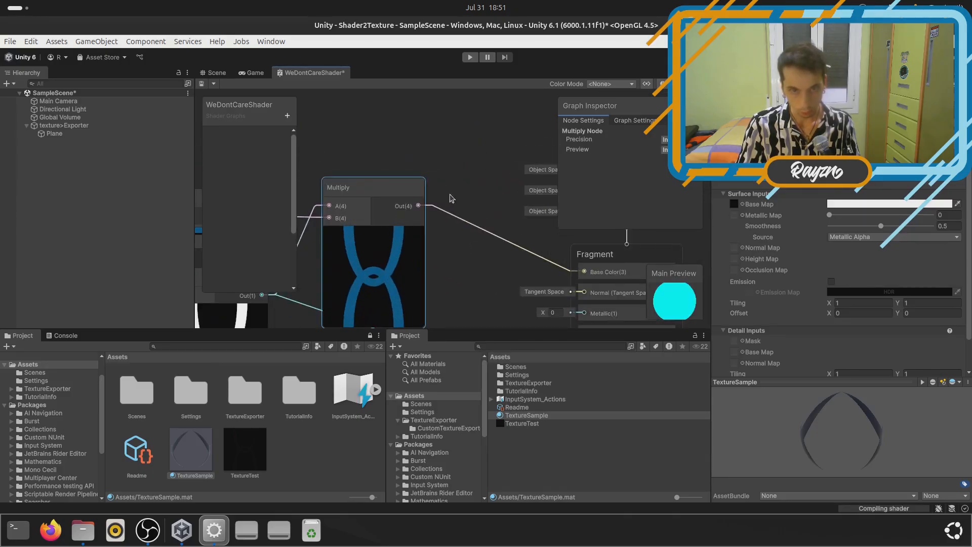
scroll(412, 213, "up", 5)
right_click(412, 213)
left_click(479, 136)
scroll(455, 162, "down", 11)
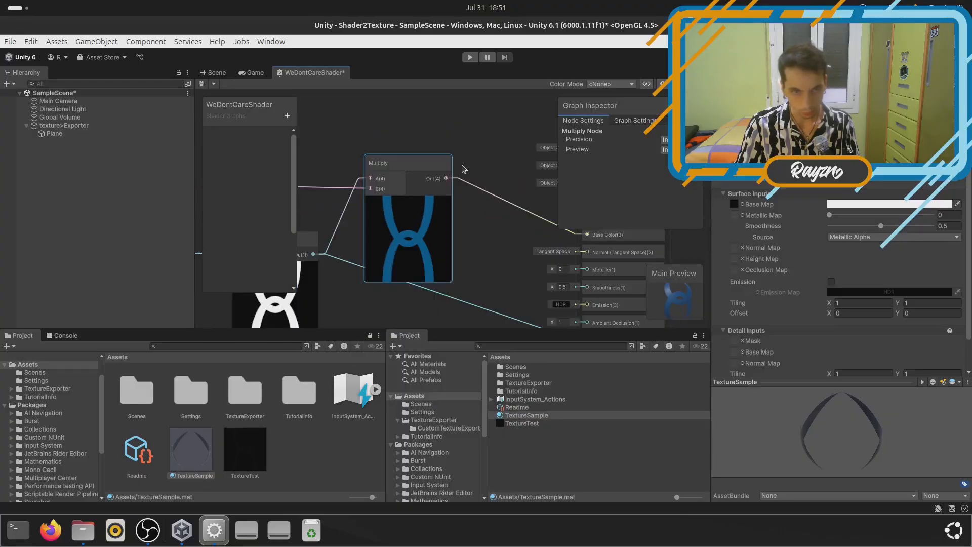
scroll(530, 199, "up", 9)
scroll(439, 179, "down", 6)
scroll(488, 198, "down", 2)
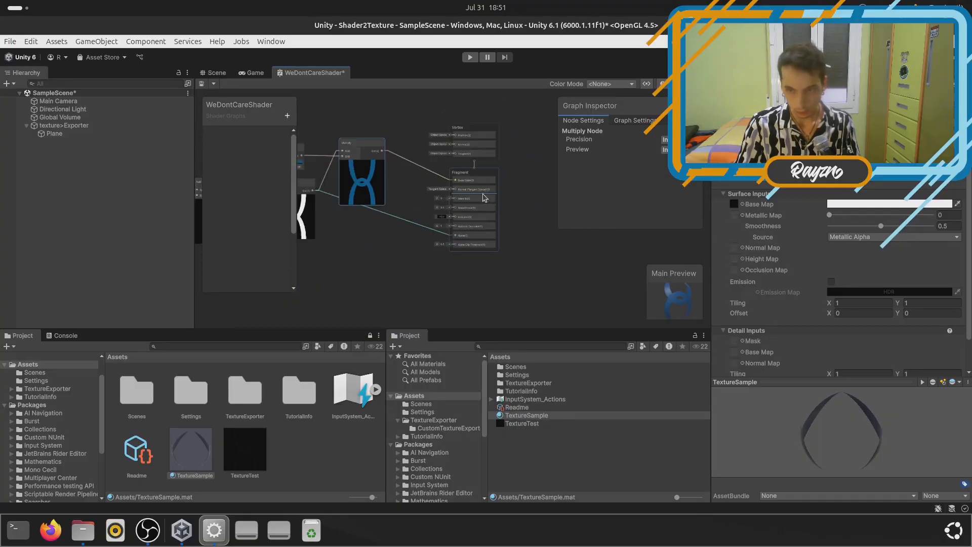
scroll(381, 155, "up", 2)
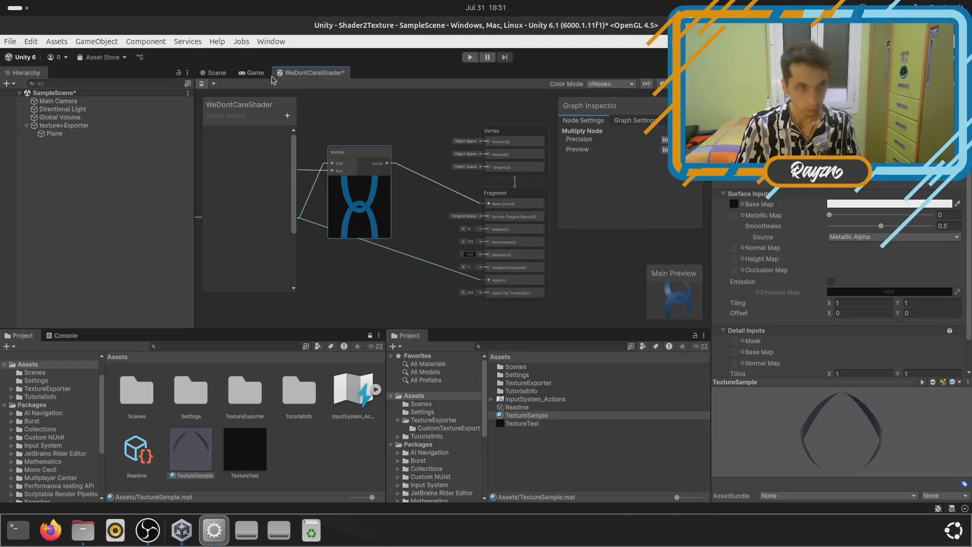
Save WeDontCareShader and compare how the arcs look in the Game and Scene views
left_click(252, 72)
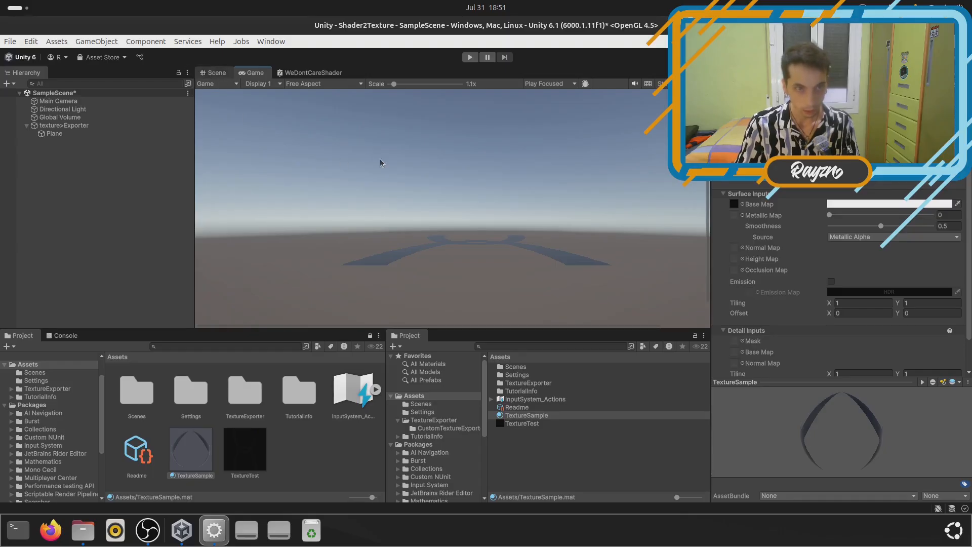
left_click(215, 73)
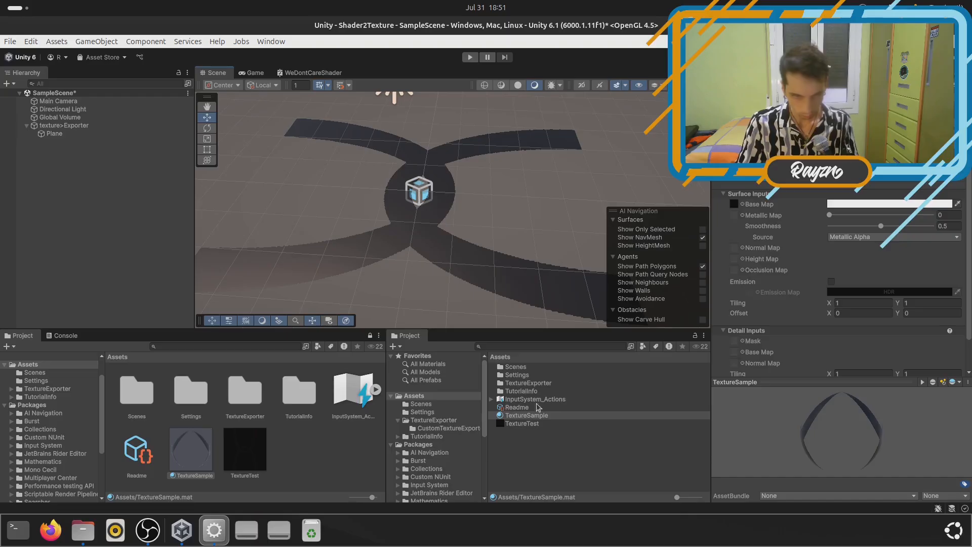
Apply DisplayMaterial from the CustomTextureExporter folder to the plane in the scene and check the plane's material
double_click(515, 383)
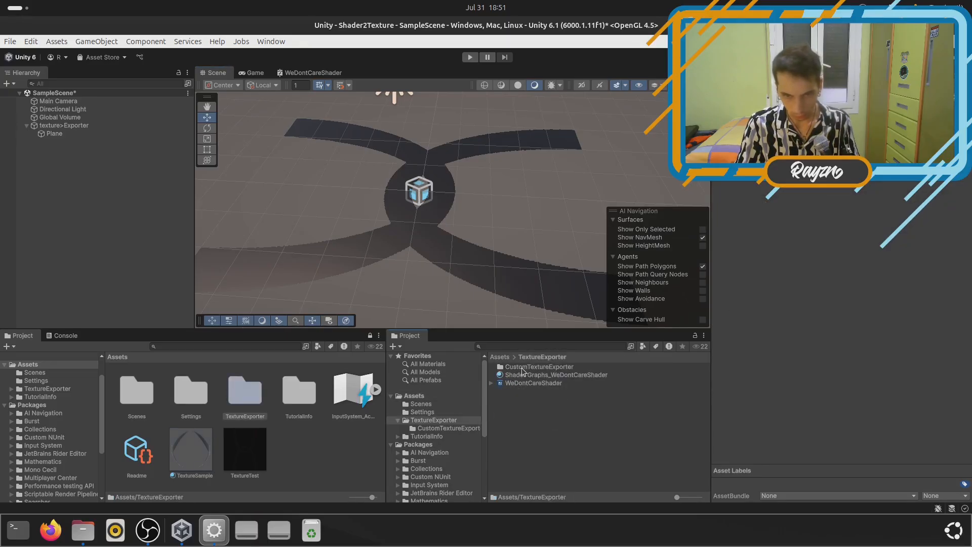
double_click(523, 367)
left_click_drag(519, 383, 440, 229)
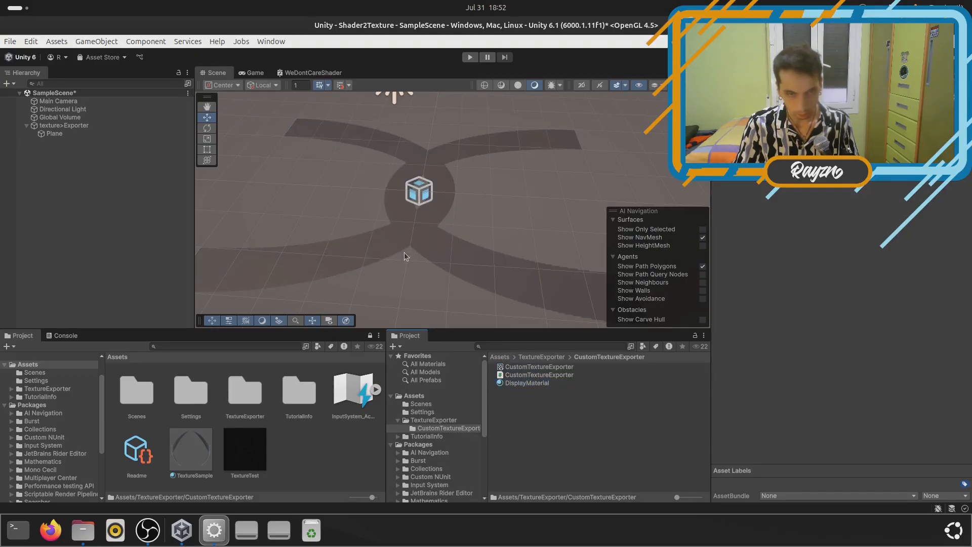
left_click(452, 274)
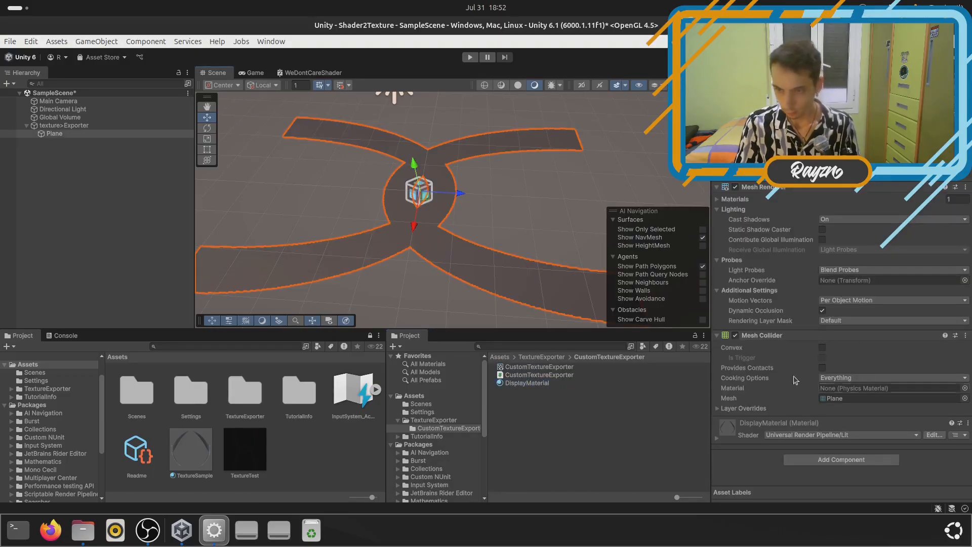
left_click(523, 394)
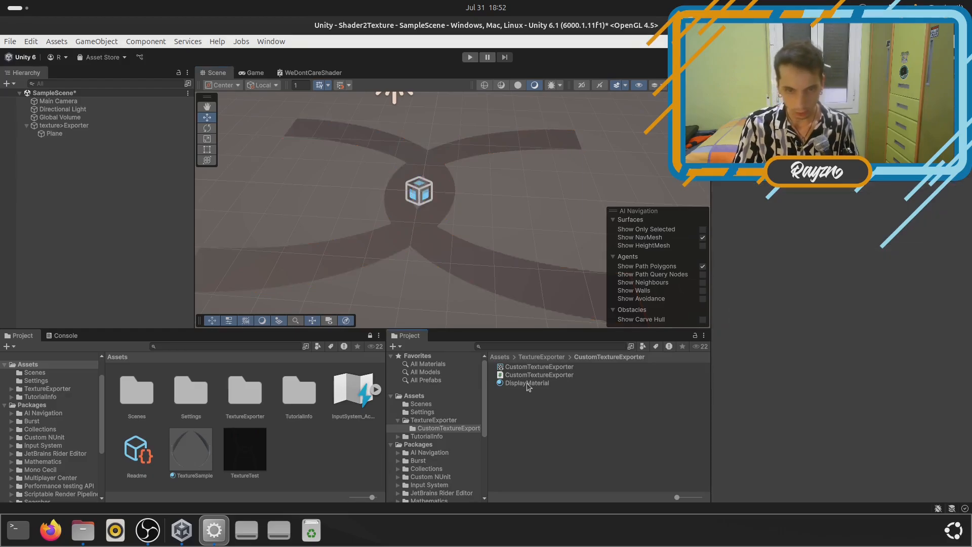
Set the file name of the texture>Exporter object's exporter component to ColorBlue
left_click(84, 126)
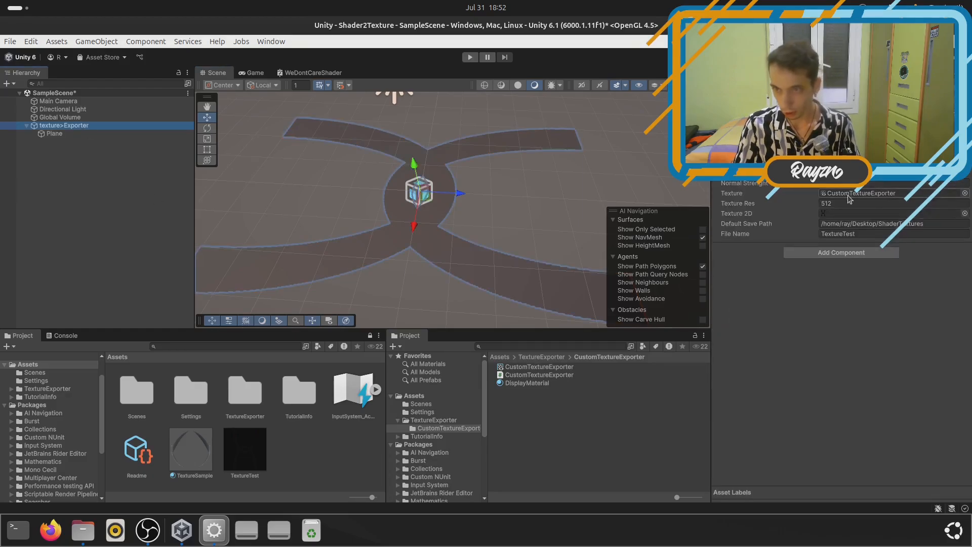
left_click(834, 235)
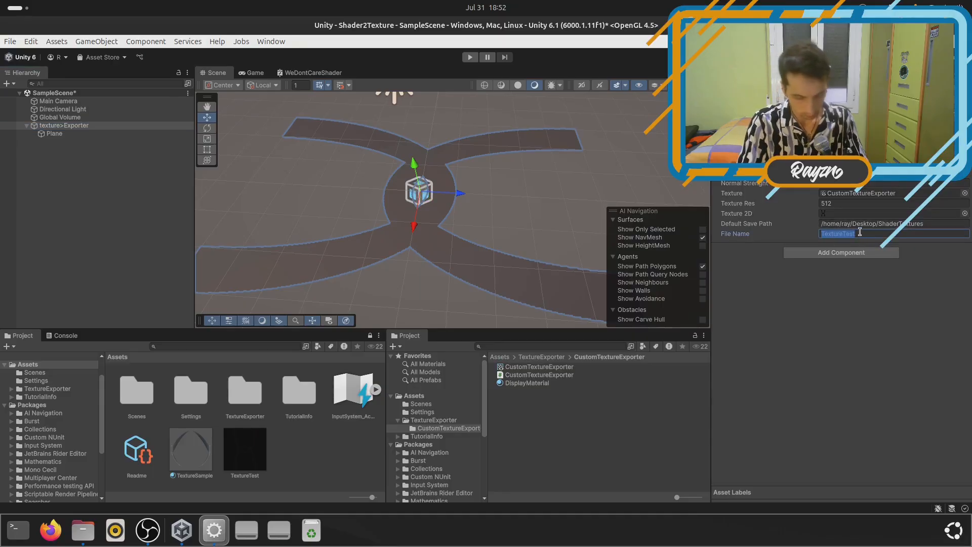
type("ColorBlue")
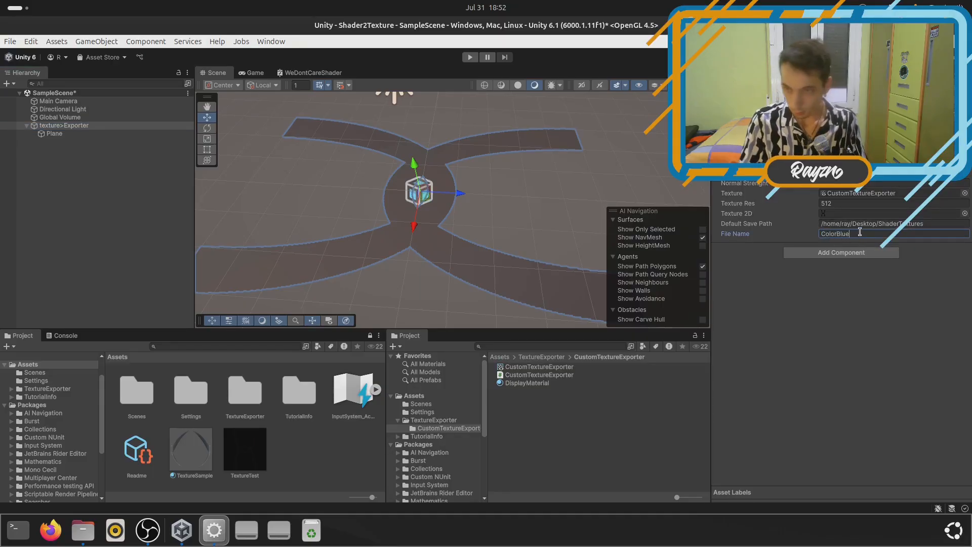
key("Return")
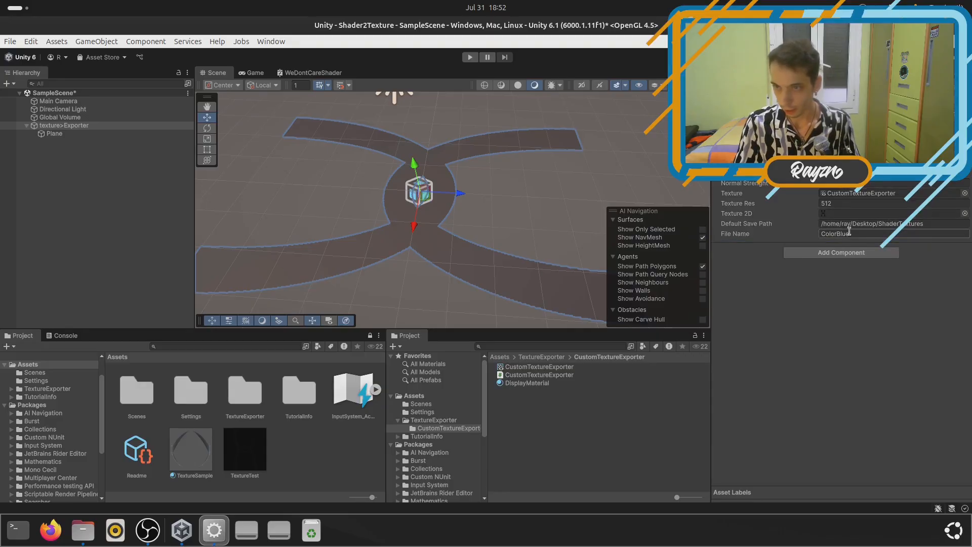
Try a Texture Res of 1024 and then 32 on the exporter, and apply 32 with SetTextureSize
left_click(844, 203)
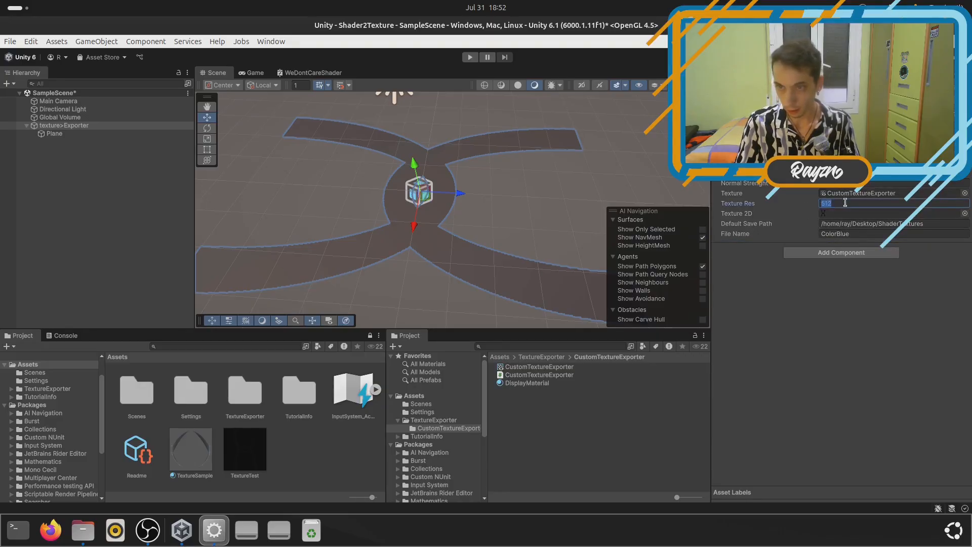
key("Return")
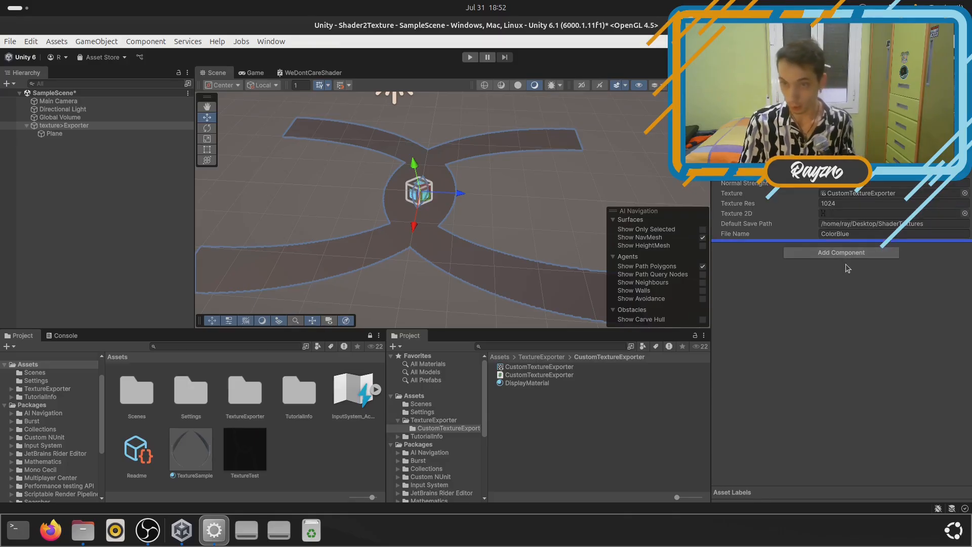
left_click(843, 204)
type("32")
left_click(840, 360)
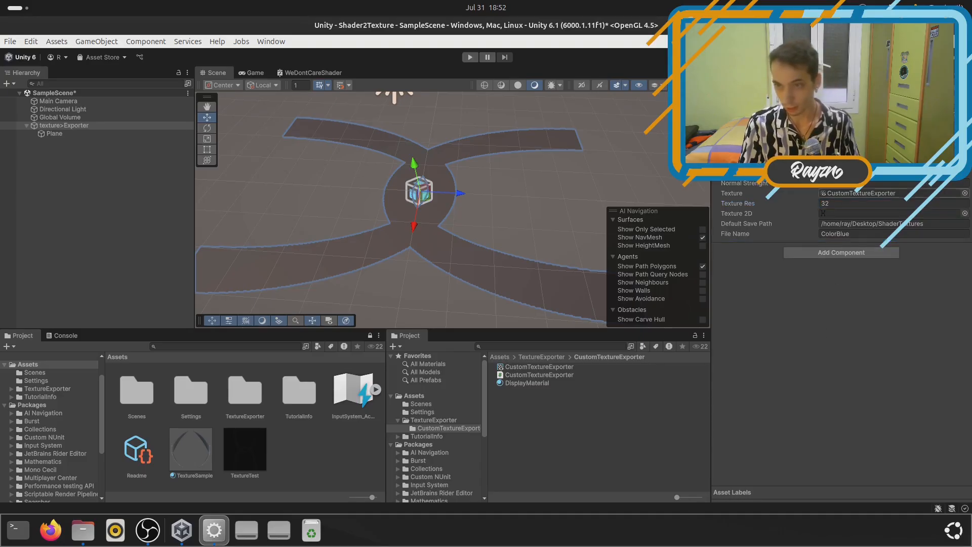
right_click(819, 178)
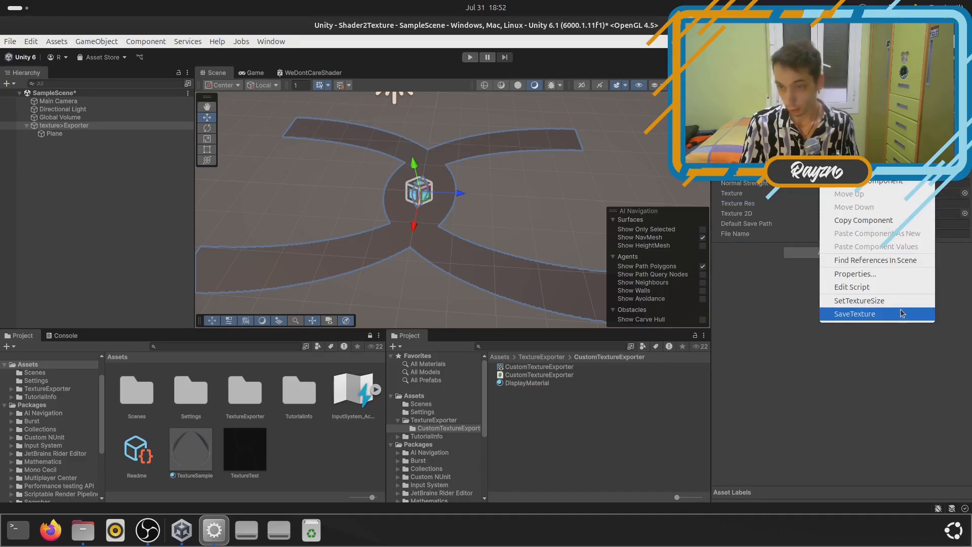
left_click(884, 303)
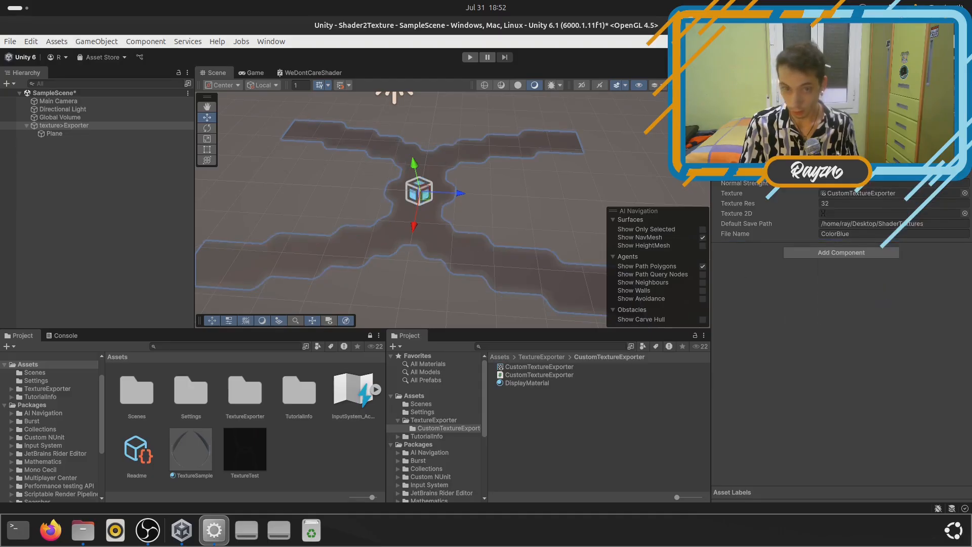
scroll(517, 204, "up", 1)
scroll(519, 195, "down", 5)
mouse_move(518, 187)
left_mouse_down("alt")
mouse_move(514, 201)
mouse_move(520, 191)
left_mouse_up("alt")
right_click_drag(520, 191, 550, 356, "alt")
left_click_drag(521, 180, 528, 224, "alt")
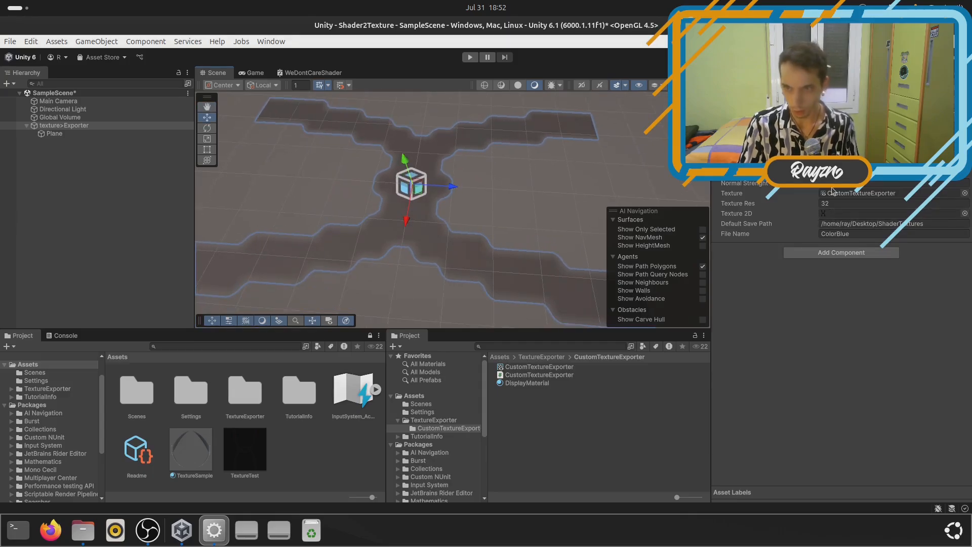
Set the exporter's Texture Res to 128 and apply it with SetTextureSize
left_click(855, 203)
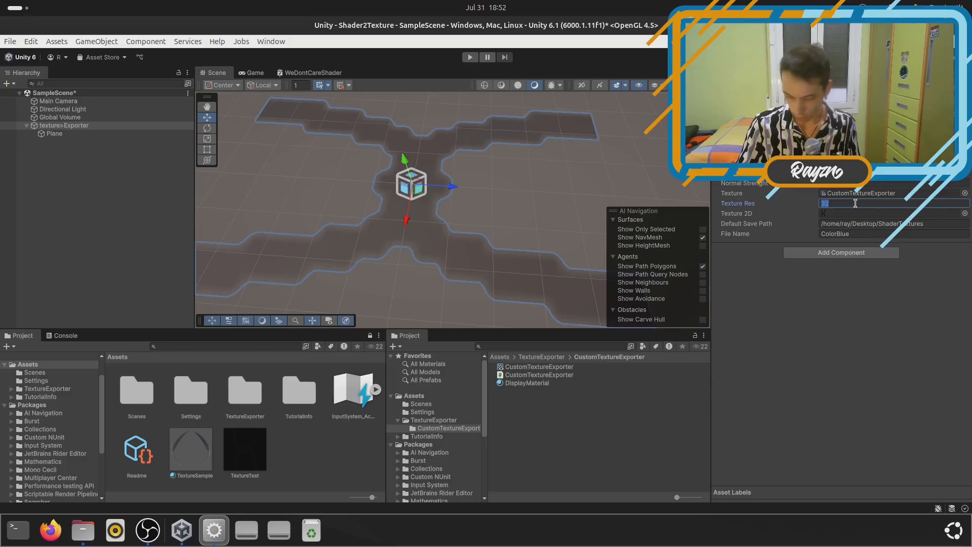
right_click(796, 157)
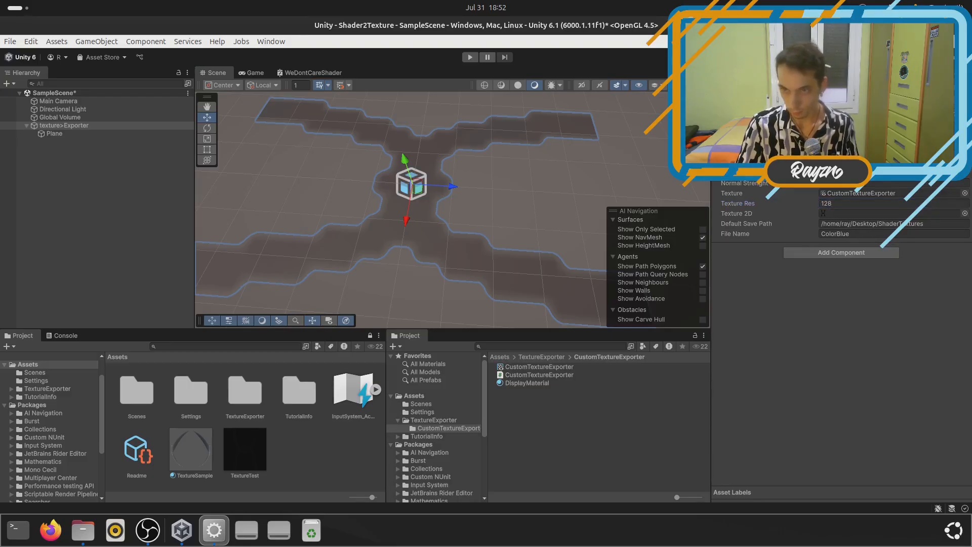
left_click(833, 306)
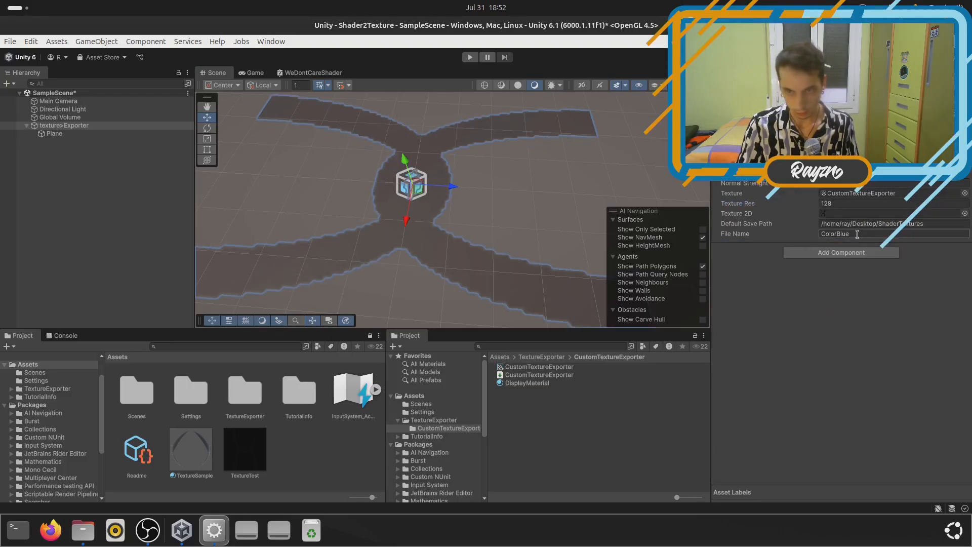
left_click_drag(436, 209, 445, 214, "alt")
scroll(503, 224, "down", 2)
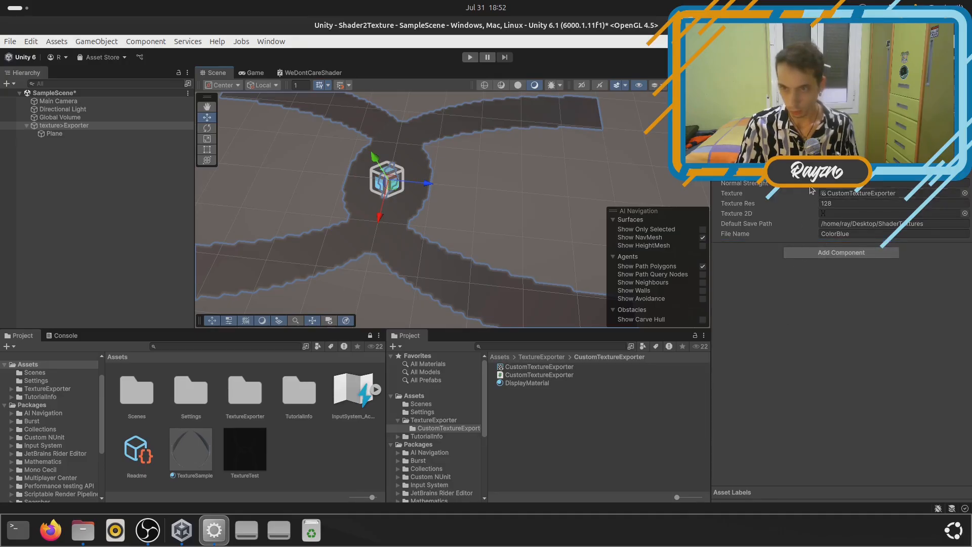
Export the texture with SaveTexture and inspect ColorBlue.png from the ShaderTextures folder in the image viewer
right_click(810, 157)
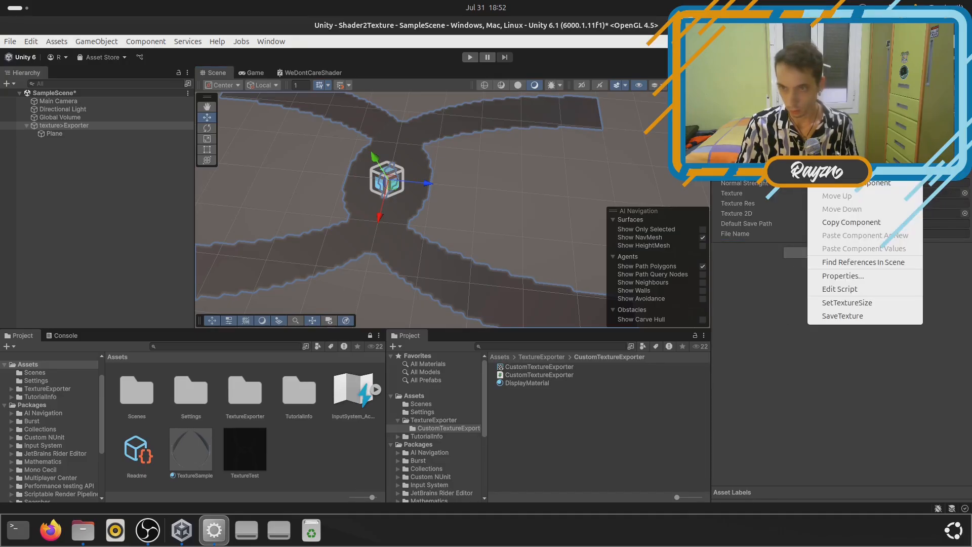
left_click(840, 316)
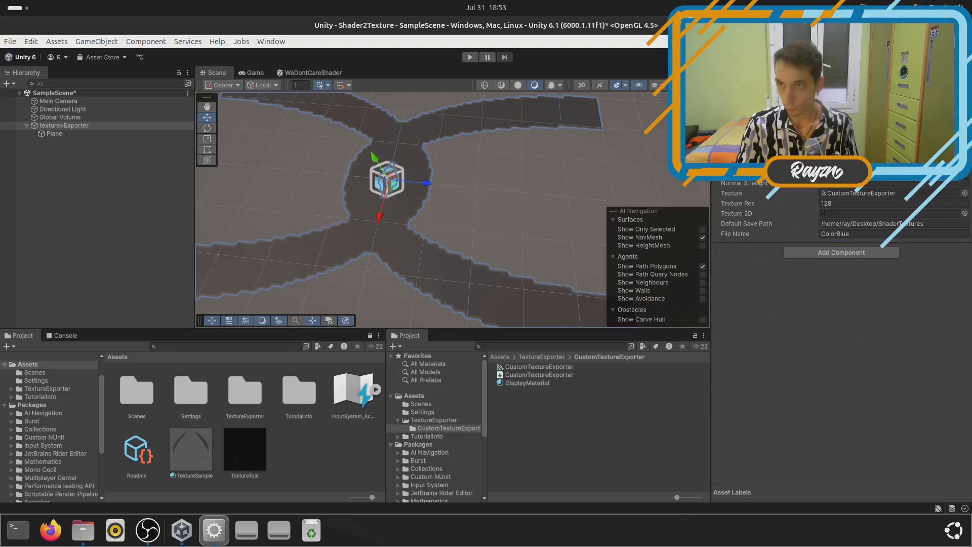
key("alt+Tab")
left_click(158, 152)
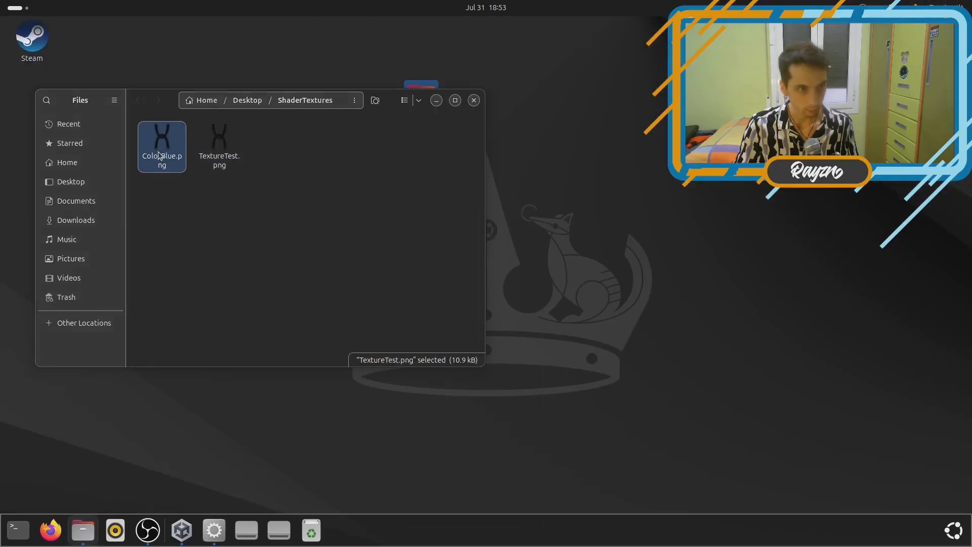
scroll(501, 283, "up", 5)
scroll(500, 279, "down", 5)
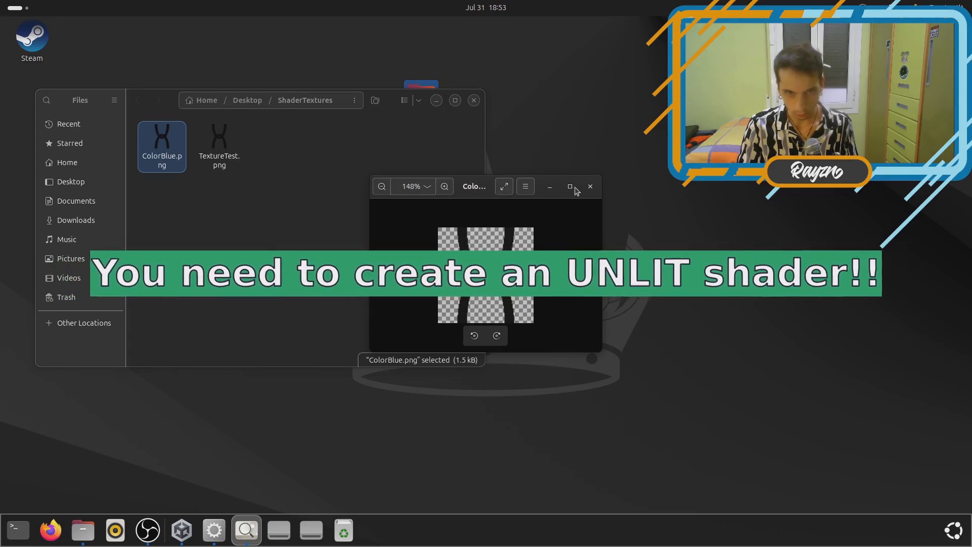
left_click(590, 186)
left_click(202, 210)
left_click(218, 147)
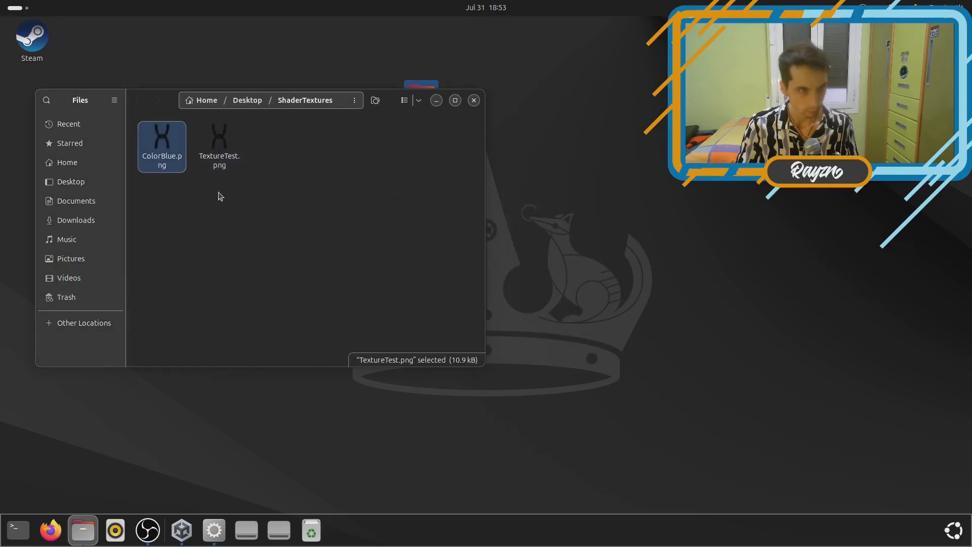
Switch back to Unity and save SampleScene
left_click(214, 533)
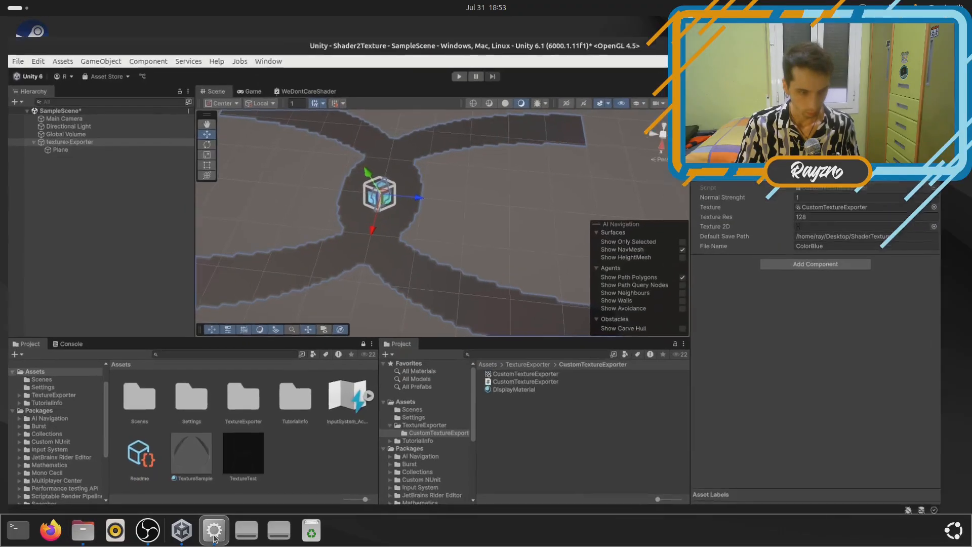
left_click_drag(414, 209, 295, 348, "alt")
key("ctrl+s")
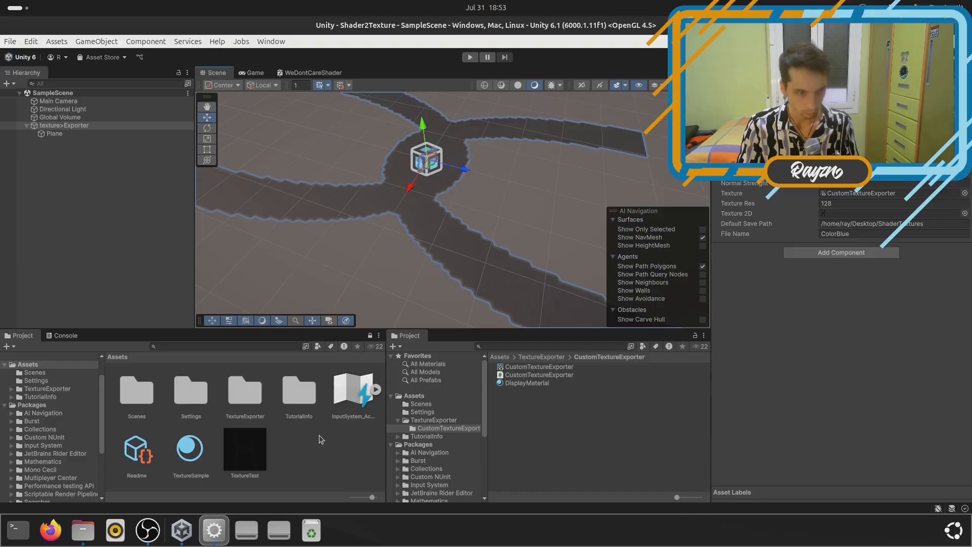
Set the Base Map colour of the TextureSample material to grey ACACAC
left_click(199, 457)
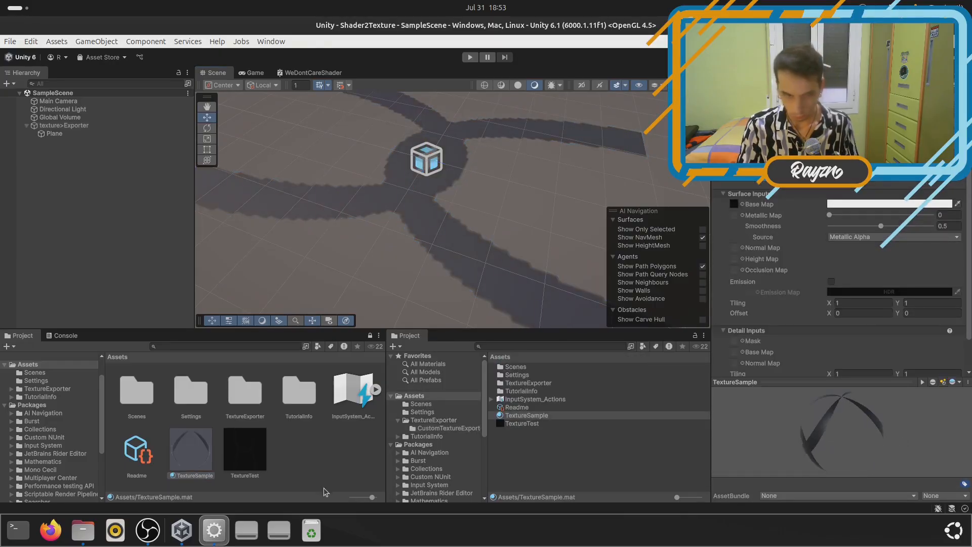
left_click(255, 455)
left_click(190, 453)
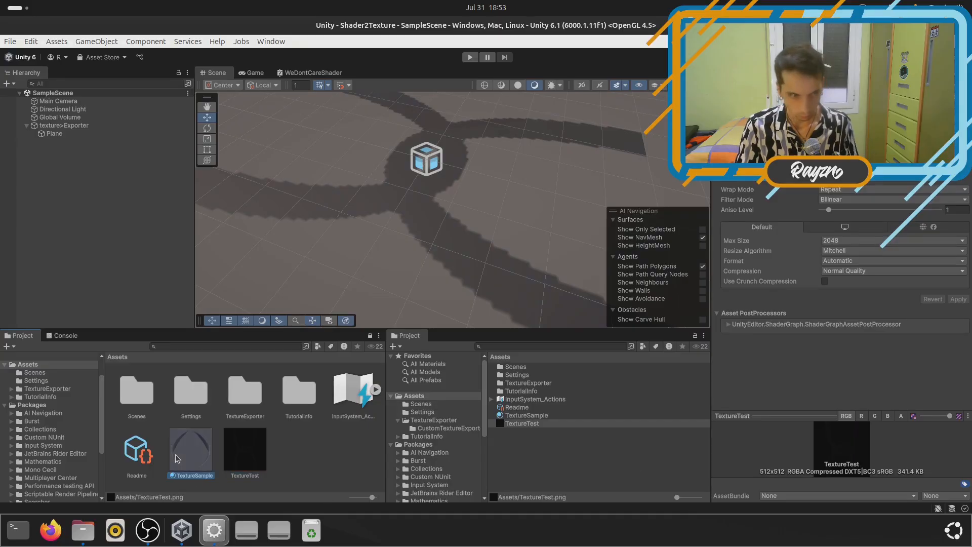
left_click(832, 204)
left_click_drag(890, 278, 852, 256)
left_click(284, 471)
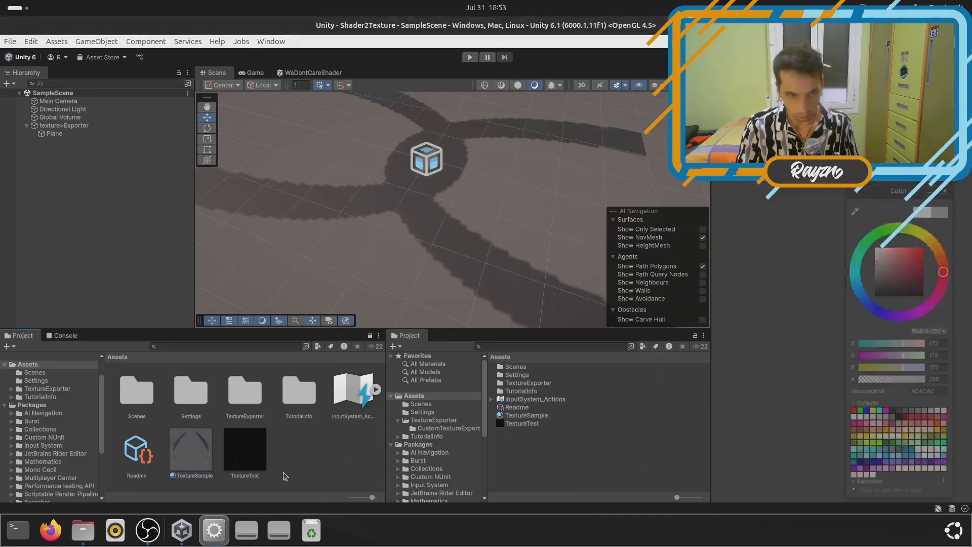
Examine the Shader Graphs_WeDontCareShader material's preview in the TextureExporter folder
left_click(456, 258)
left_click(541, 459)
left_click(516, 407)
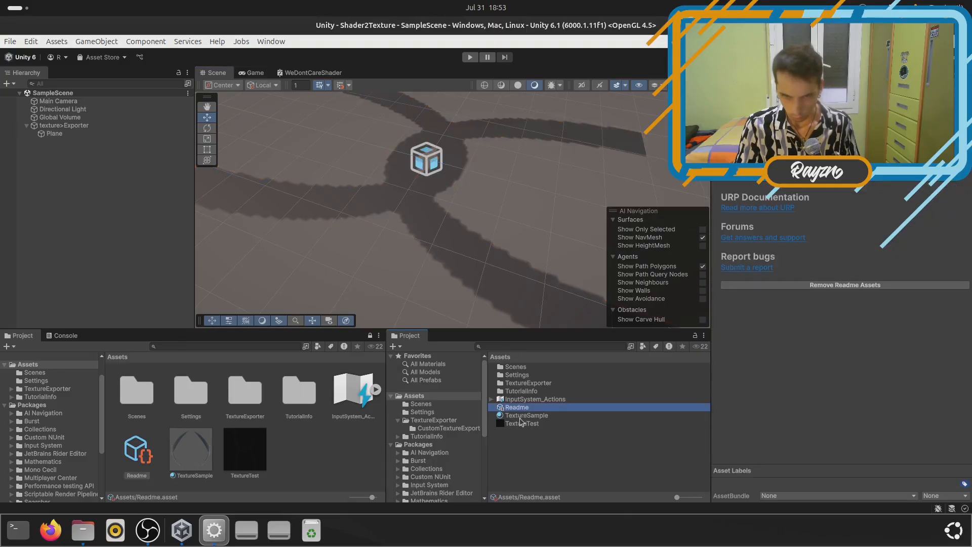
double_click(525, 386)
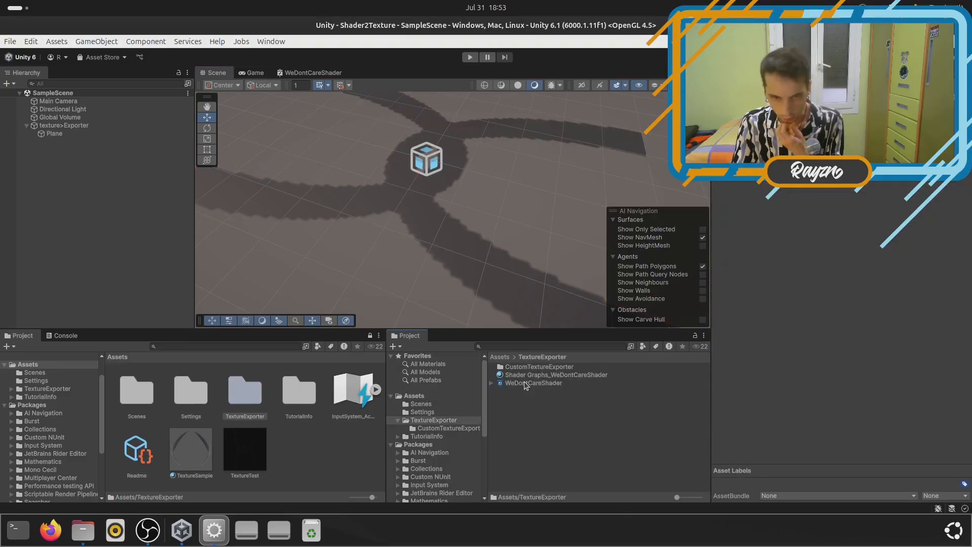
left_click(523, 376)
left_click(527, 382)
left_click(528, 375)
left_click(844, 428)
mouse_move(846, 428)
left_mouse_down()
mouse_move(871, 427)
mouse_move(827, 430)
left_mouse_up()
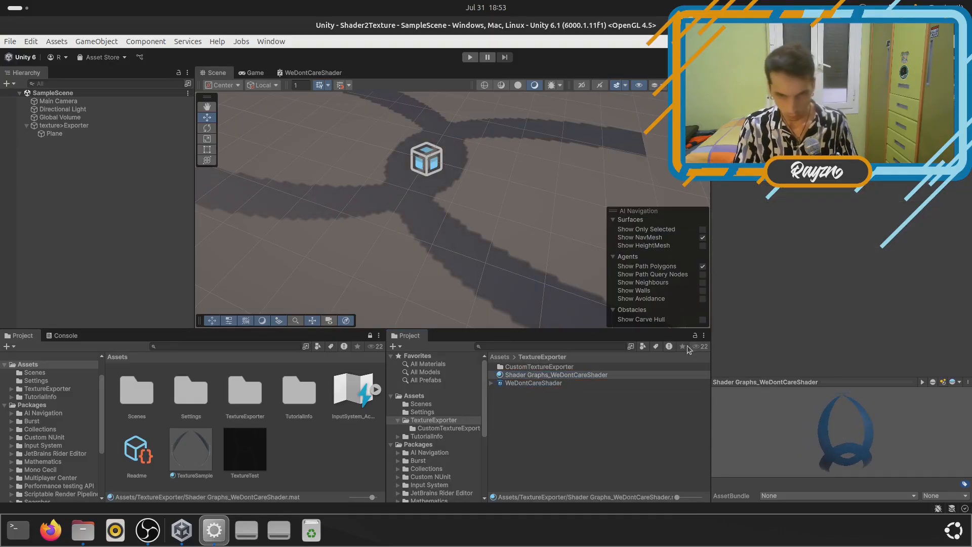
Move the Shader Graphs_WeDontCareShader material into the CustomTextureExporter folder and open that folder
left_click(532, 367)
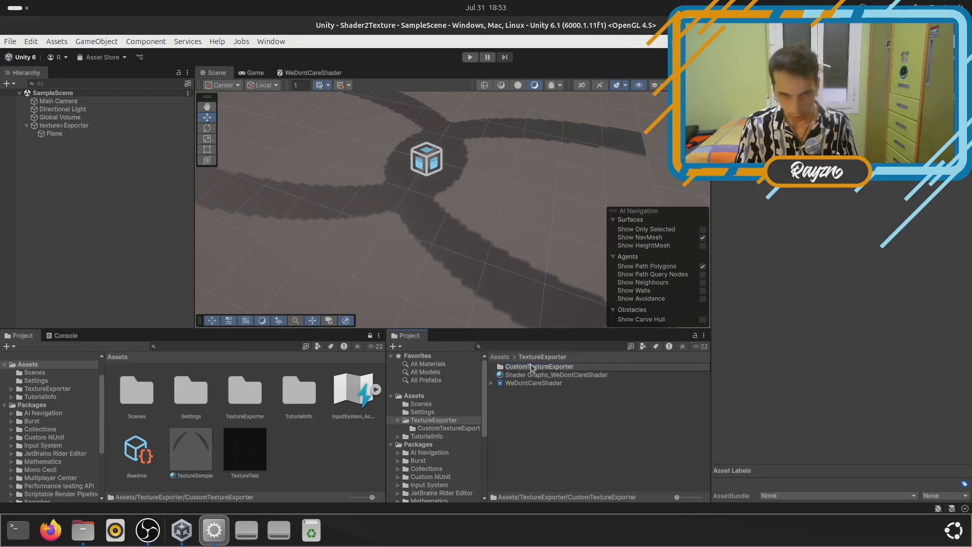
left_click_drag(523, 379, 520, 367)
double_click(521, 367)
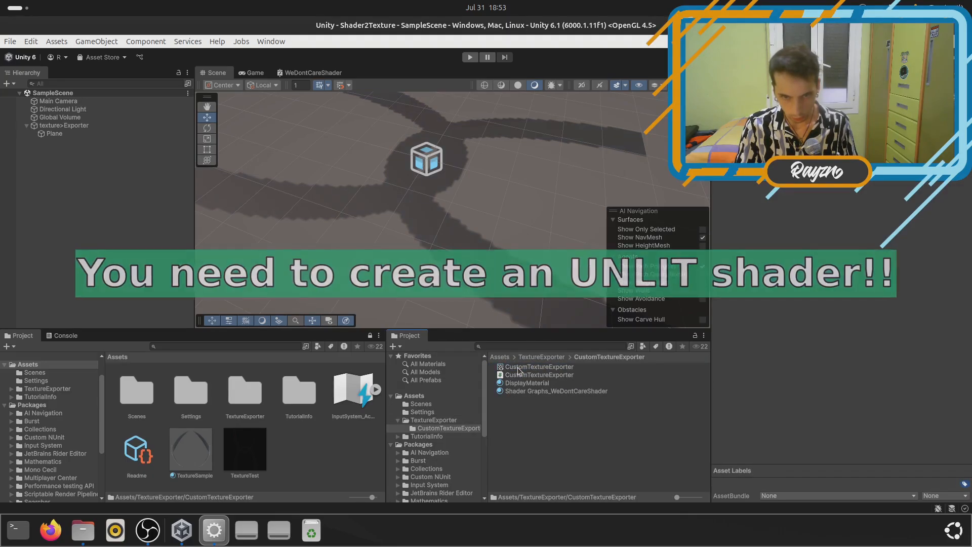
Assign DisplayMaterial as the initialization source material of the CustomTextureExporter render texture
left_click(521, 368)
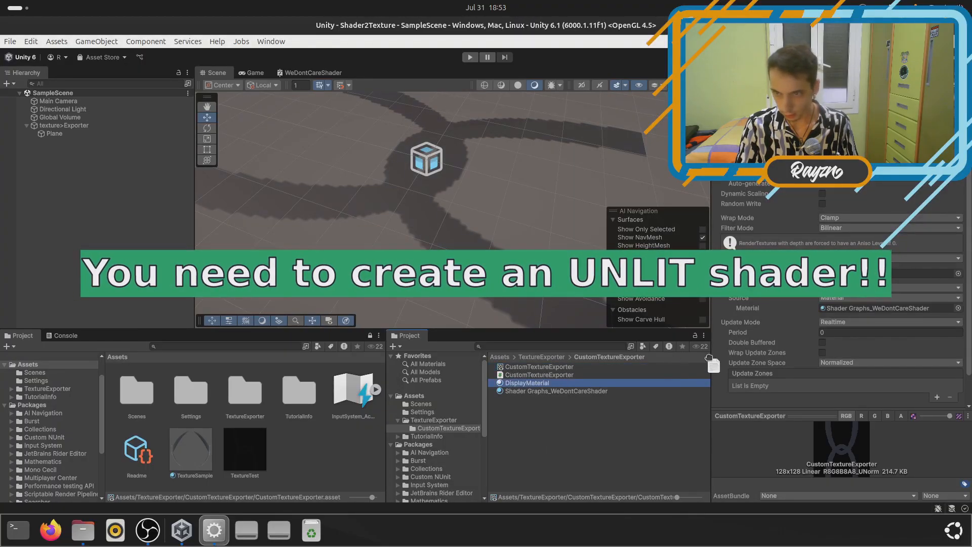
left_click_drag(529, 383, 844, 307)
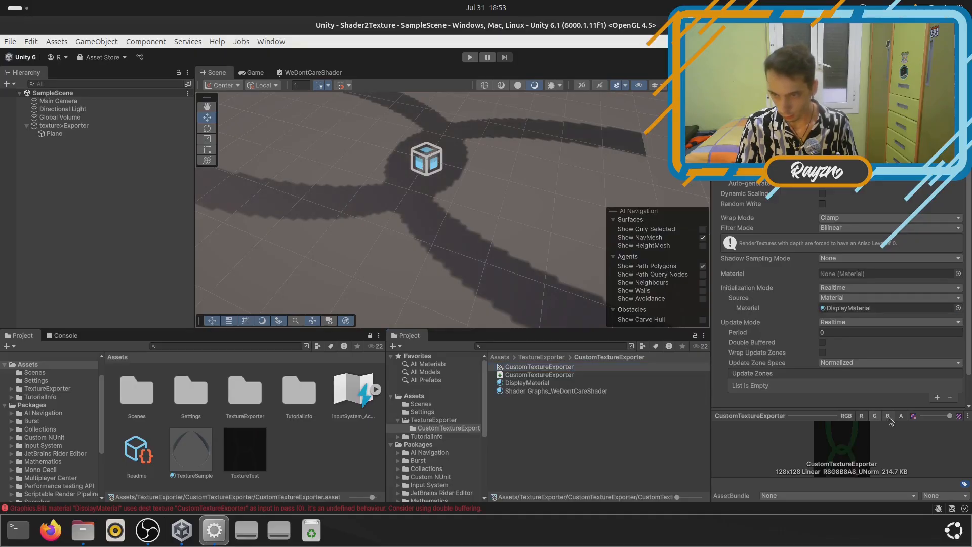
View the red channel of the CustomTextureExporter preview, read the Graphics.Blit error in the console and clear the log
left_click(862, 417)
left_click(65, 335)
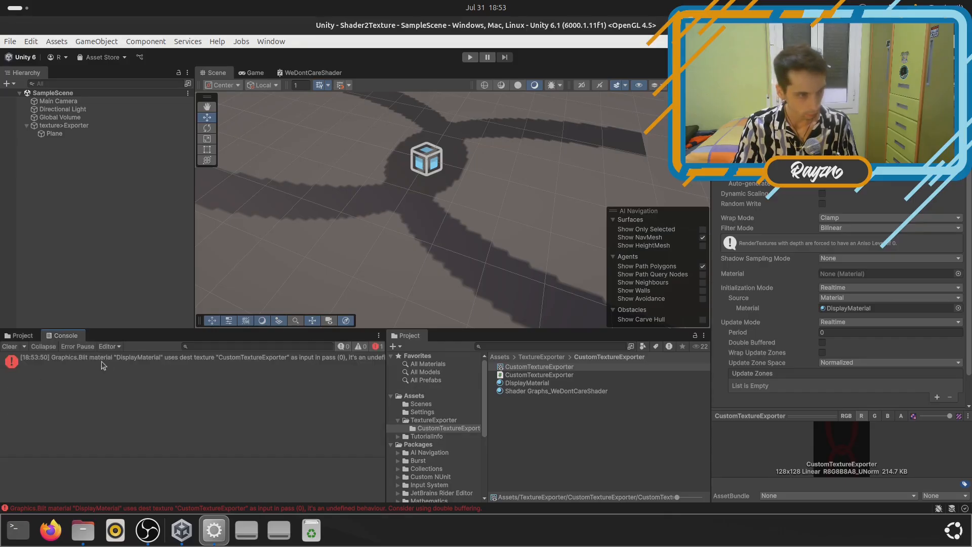
left_click(128, 364)
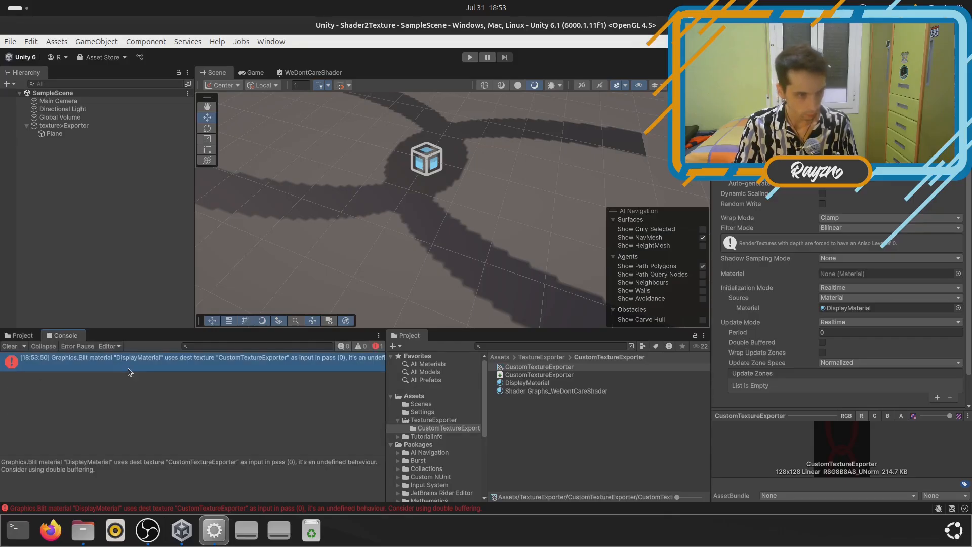
left_click(8, 346)
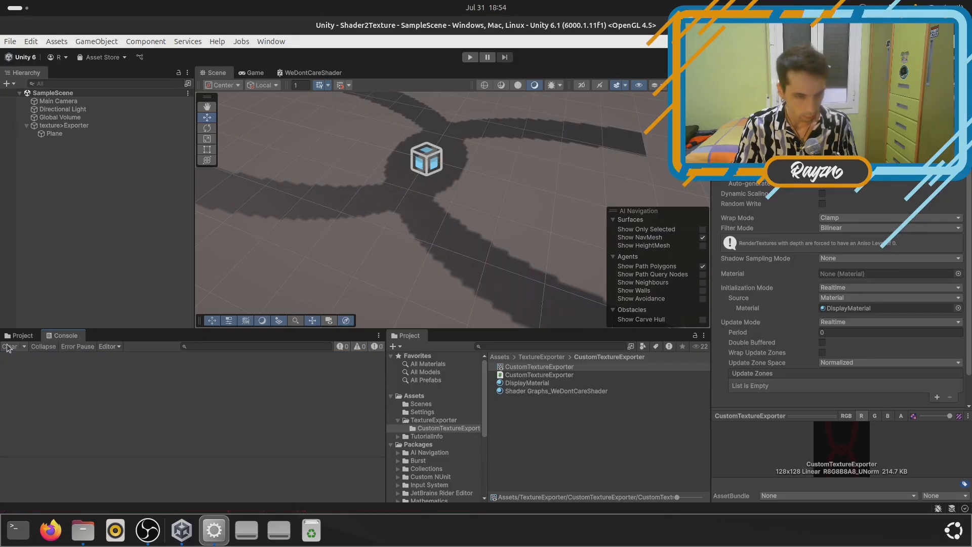
Assign Shader Graphs_WeDontCareShader as the initialization source material of the CustomTextureExporter render texture
left_click(525, 383)
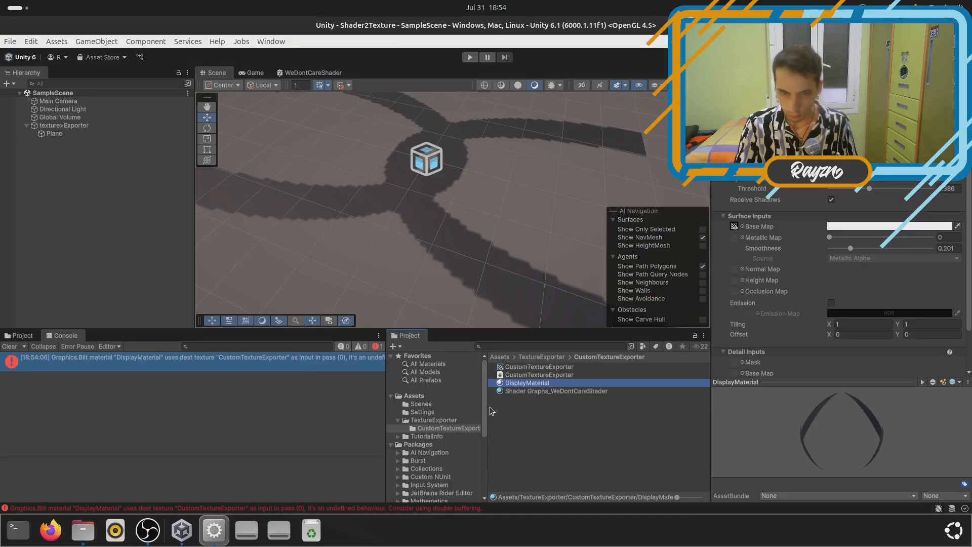
left_click(522, 367)
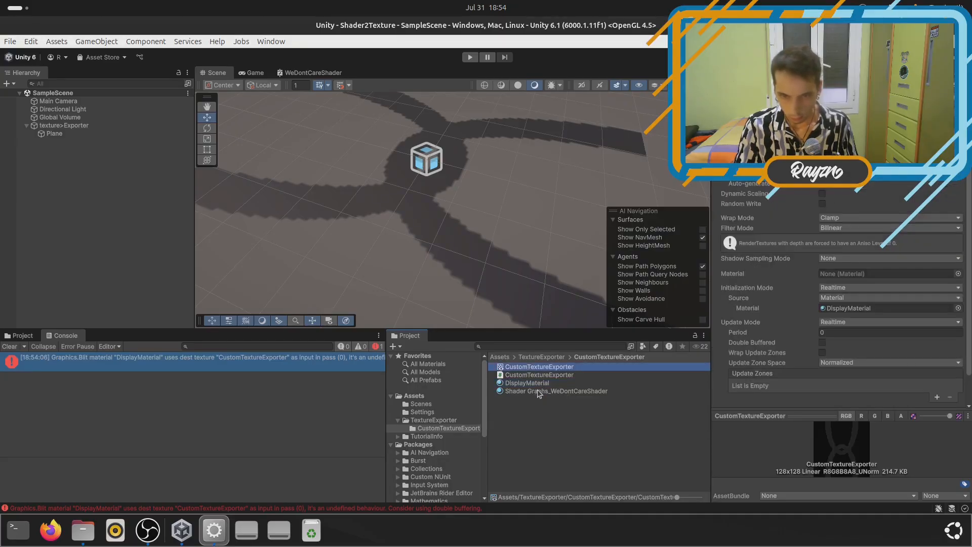
left_click_drag(539, 394, 844, 307)
left_click(858, 452)
left_click(524, 394)
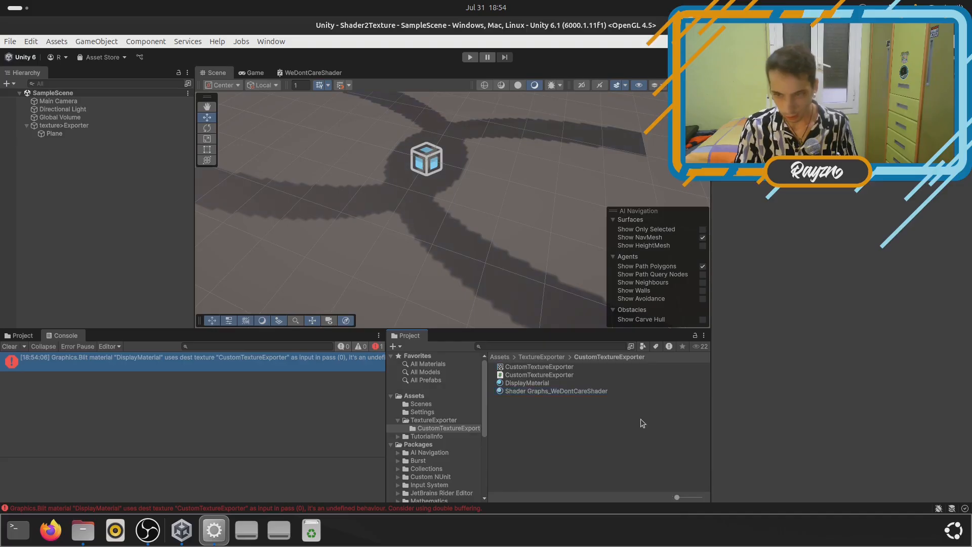
Examine the pattern on the plane in the scene from a higher, more distant viewpoint
left_click_drag(459, 219, 524, 265, "alt")
scroll(524, 265, "down", 5)
scroll(523, 265, "down", 10)
mouse_move(489, 183)
middle_mouse_down()
mouse_move(464, 180)
mouse_move(476, 172)
middle_mouse_up()
scroll(524, 299, "up", 10)
middle_click_drag(497, 206, 487, 197)
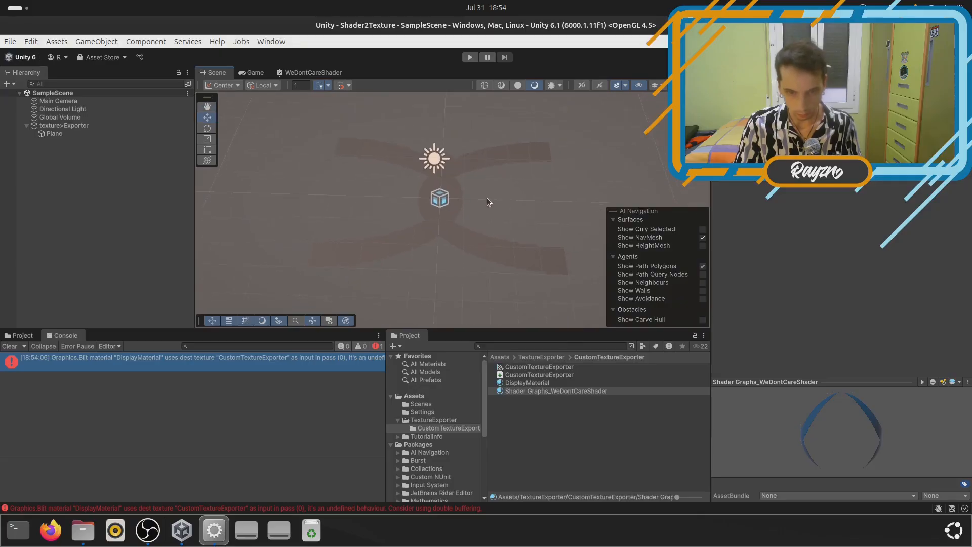
left_click(541, 357)
left_click(537, 374)
double_click(512, 367)
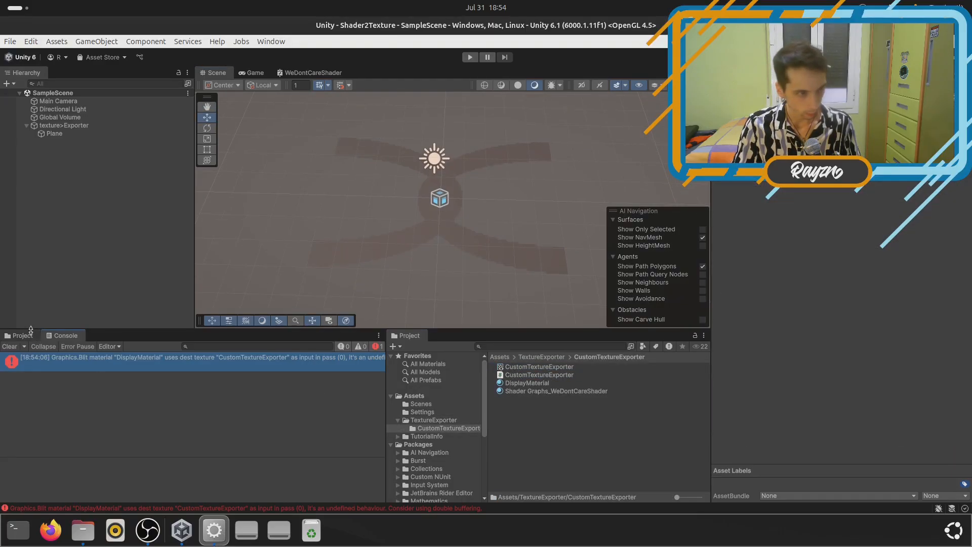
Clear the console and select the CustomTextureExporter render texture in the TextureExporter/CustomTextureExporter folder
left_click(9, 346)
left_click(21, 335)
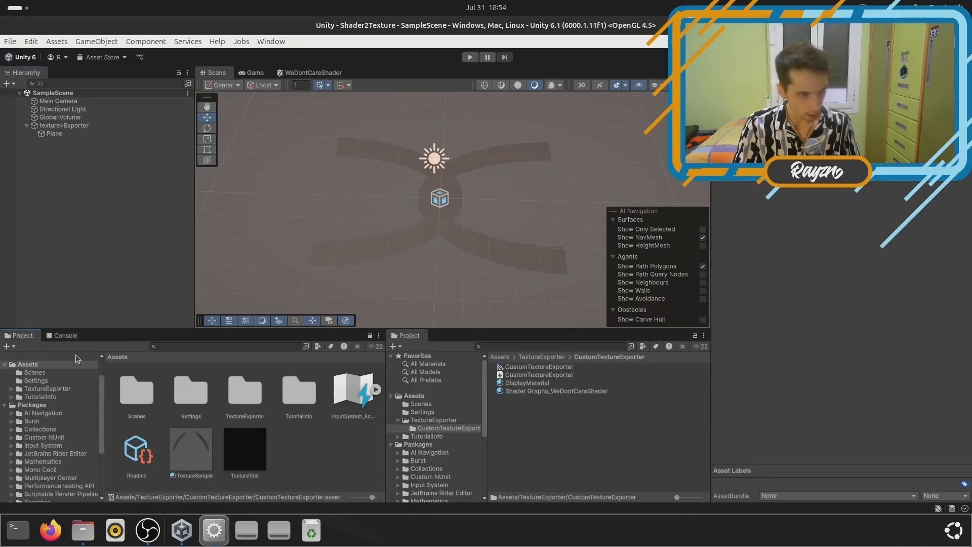
double_click(230, 400)
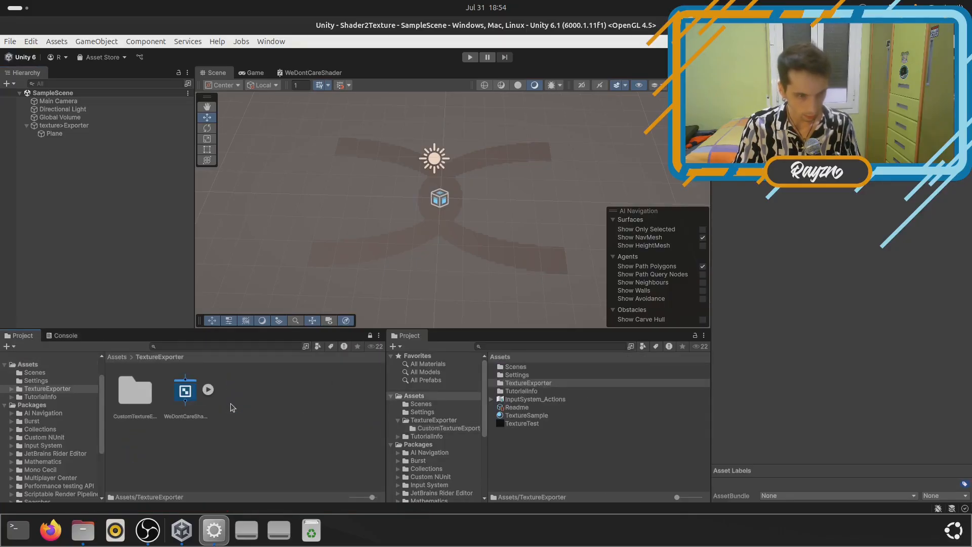
double_click(140, 391)
left_click(143, 392)
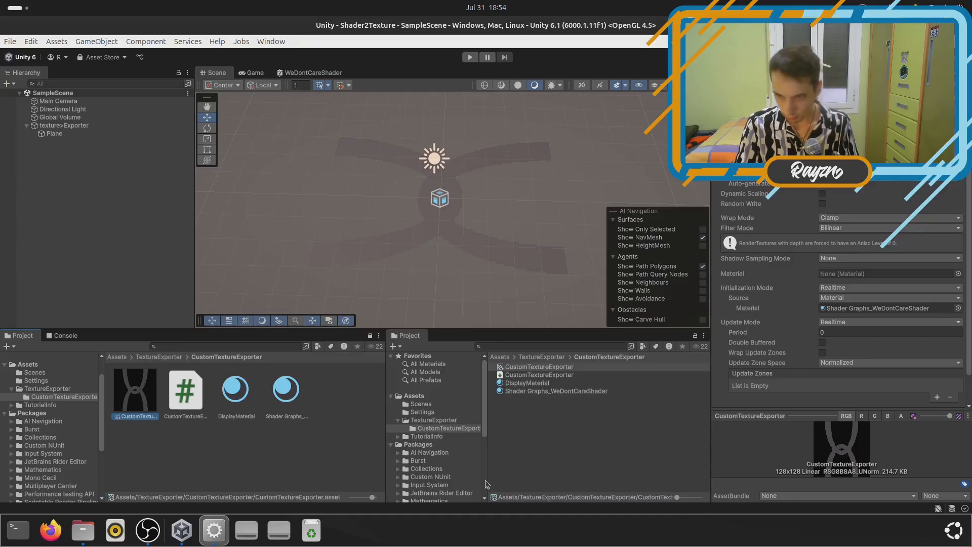
Inspect the alpha and green channels in the CustomTextureExporter render texture's preview
left_click(900, 416)
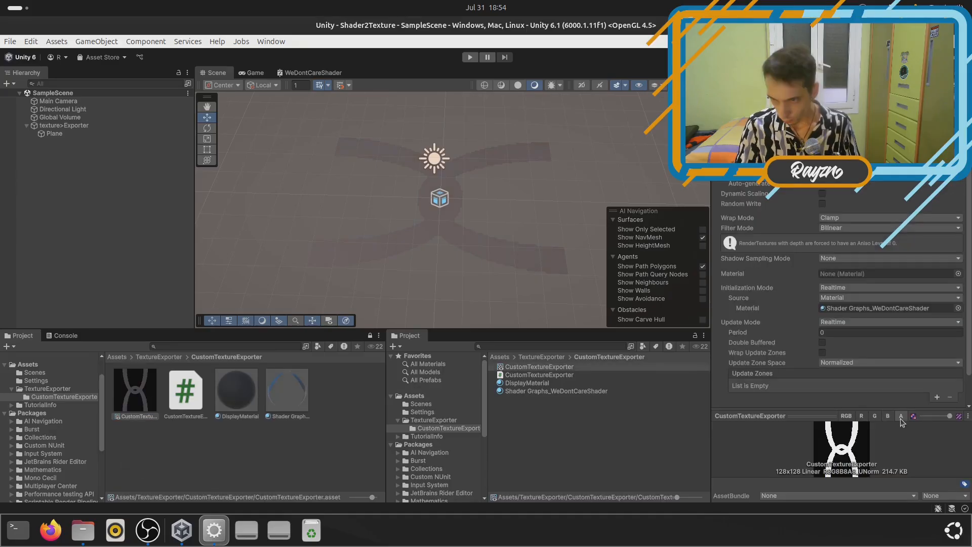
left_click(873, 416)
left_click(247, 462)
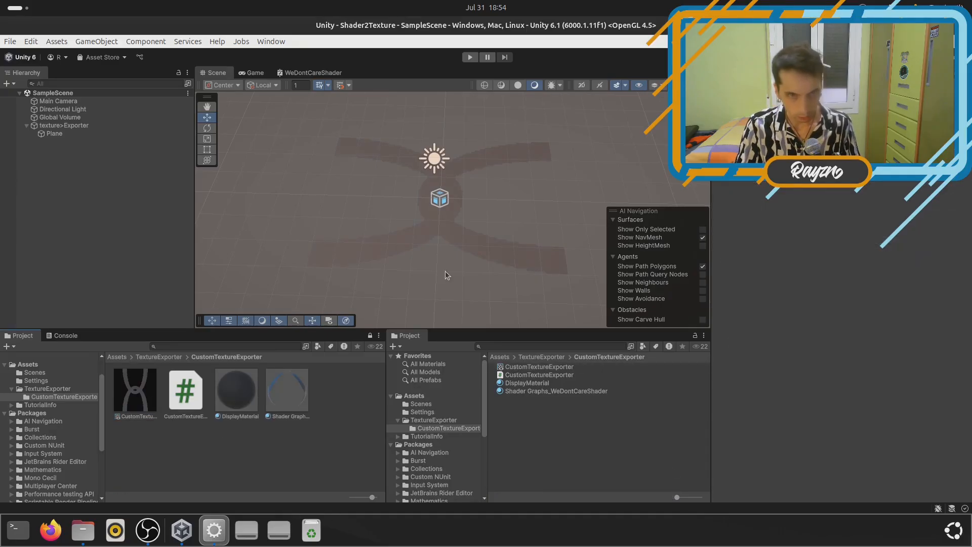
left_click(415, 227)
left_click(272, 450)
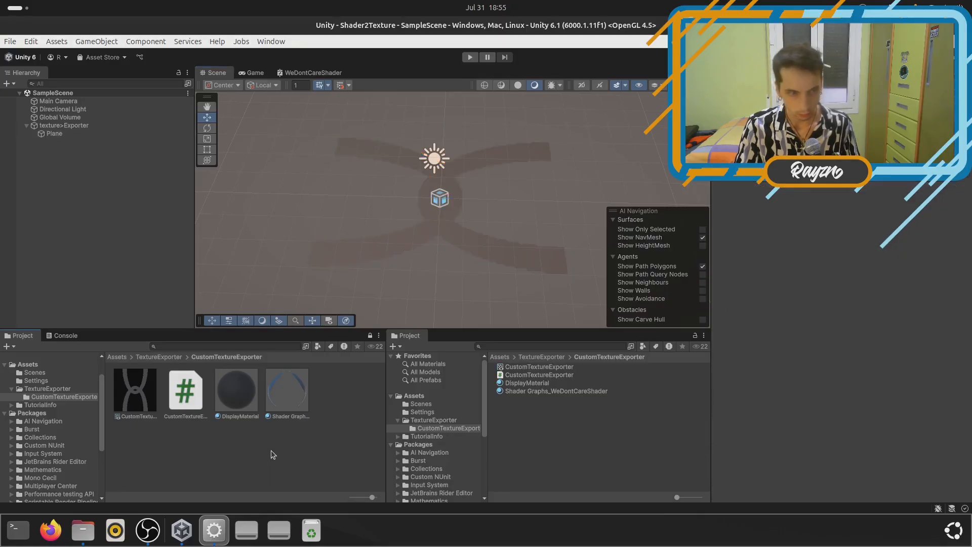
Apply the Shader Graphs_WeDontCareShader material to the plane in the scene and save the scene
left_click(287, 390)
left_click_drag(278, 396, 417, 238)
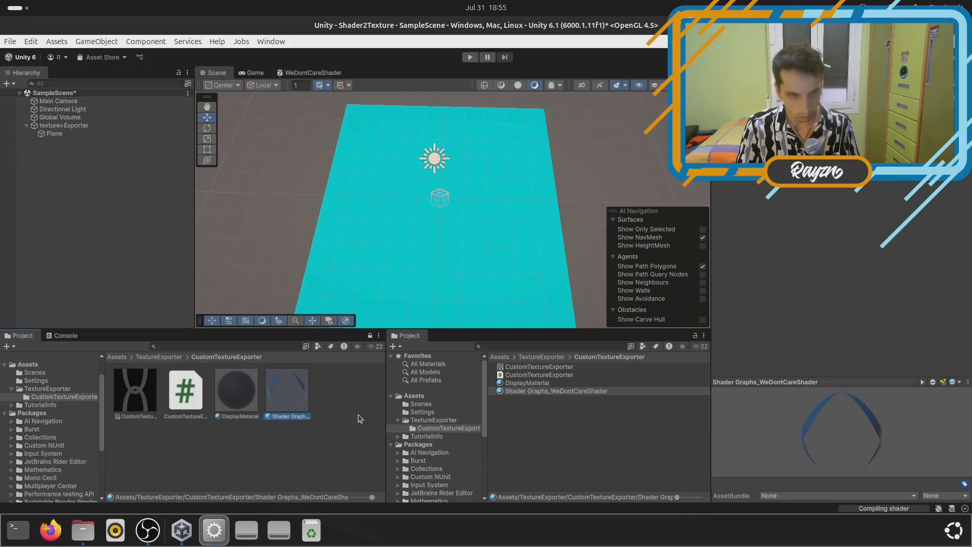
left_click_drag(437, 286, 416, 233, "alt")
right_click_drag(416, 232, 430, 293, "alt")
left_click_drag(430, 293, 456, 264, "alt")
left_click(146, 399)
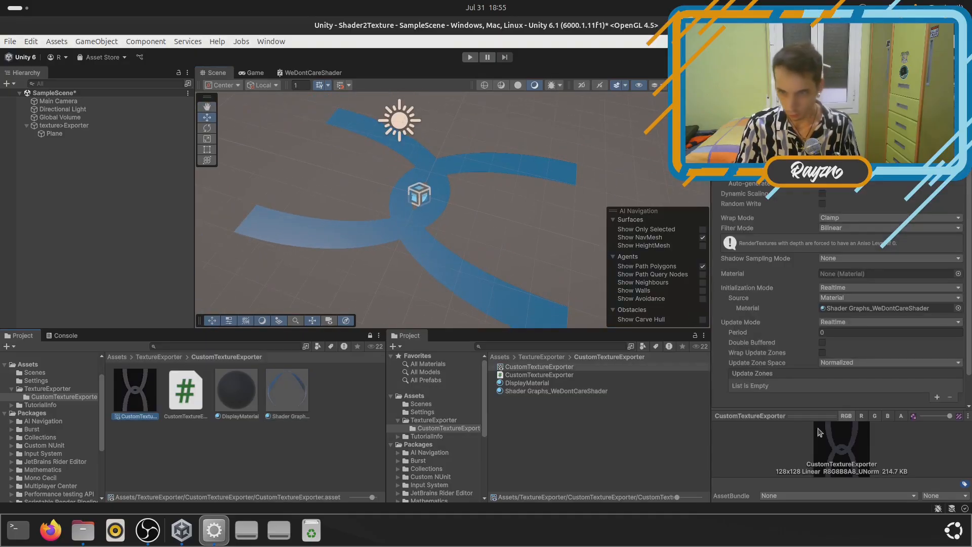
key("ctrl+s")
Compare the red, green, blue and alpha channels of the CustomTextureExporter render texture in its preview
left_click(861, 415)
left_click(874, 416)
left_click(887, 415)
left_click(874, 415)
left_click(888, 415)
left_click(901, 415)
left_click(862, 418)
left_click(875, 417)
left_click(887, 417)
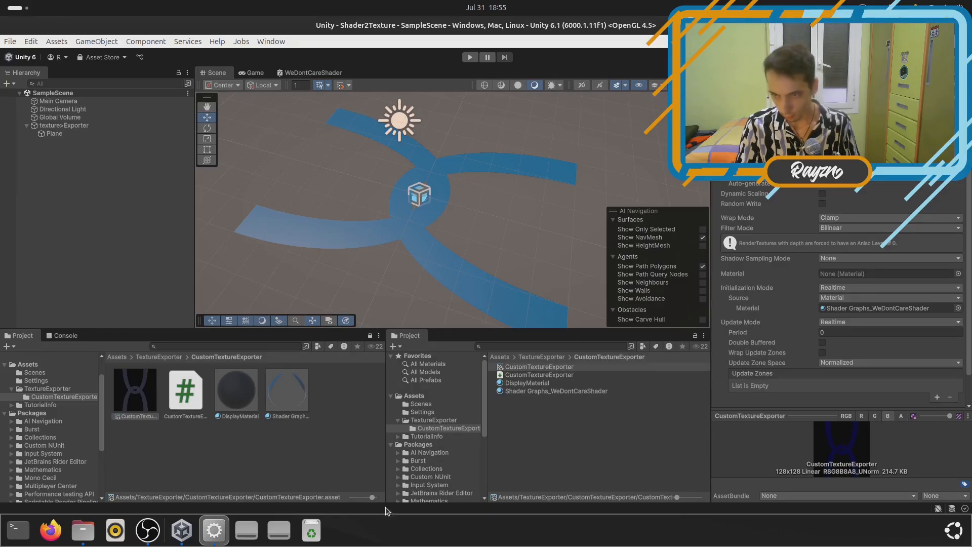
Compare the preview of the CustomTextureExporter render texture with that of the Shader Graphs_WeDontCareShader material
left_click(170, 455)
left_click(130, 401)
left_click(271, 457)
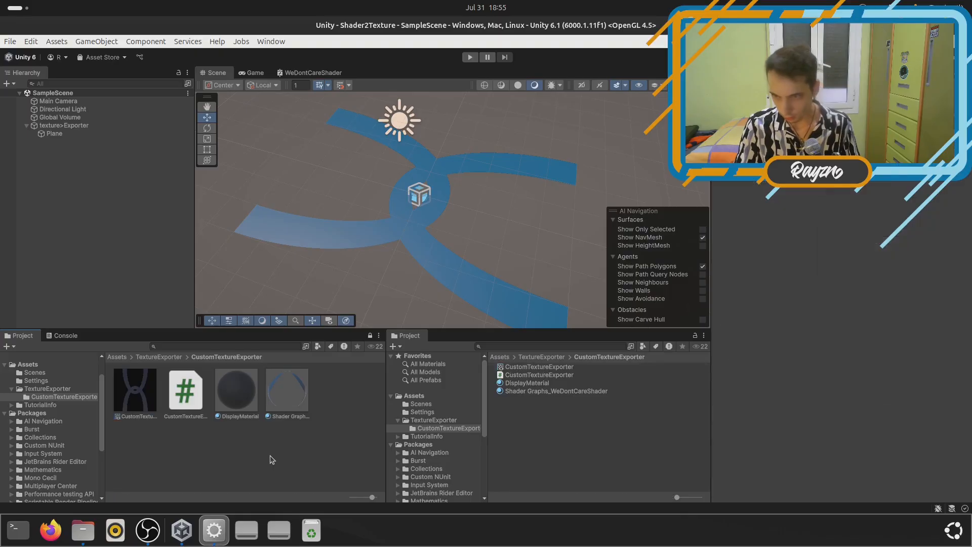
left_click(296, 400)
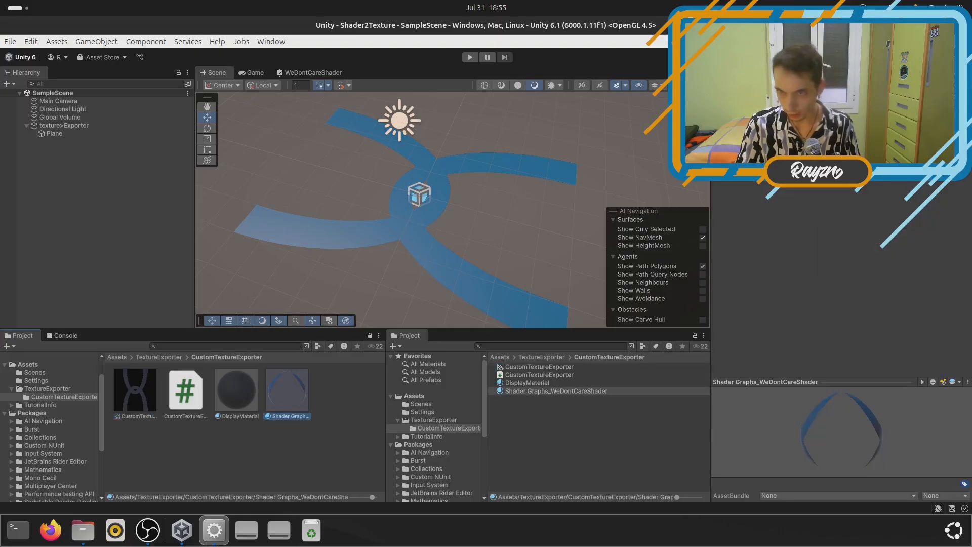
left_click(130, 388)
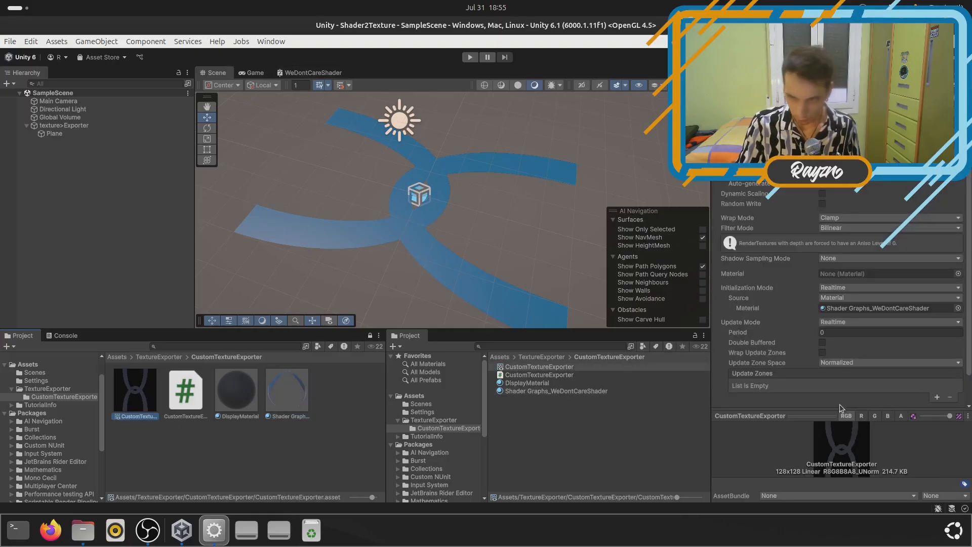
left_click(223, 451)
Set the texture>Exporter object's Texture Res to 512 and its File Name to BlueFInally
left_click(65, 124)
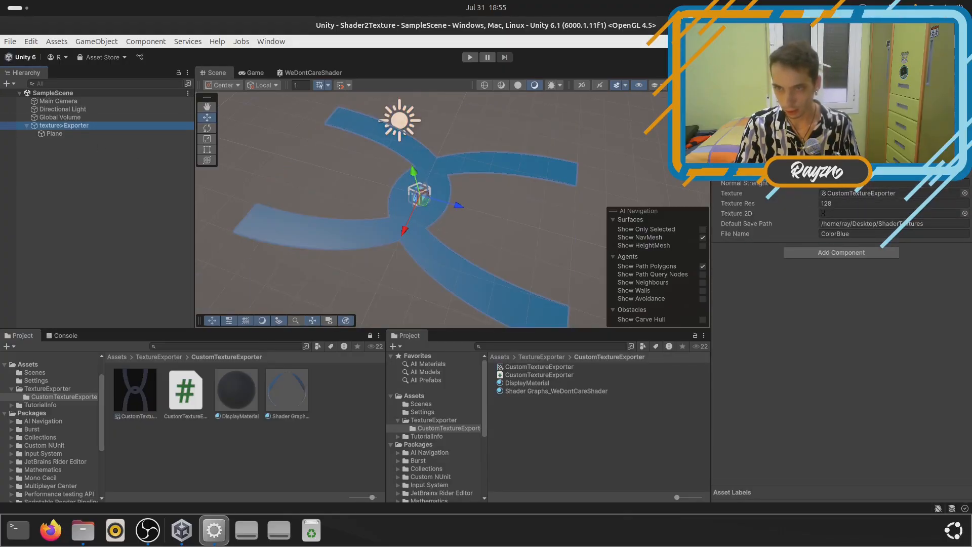
left_click(834, 204)
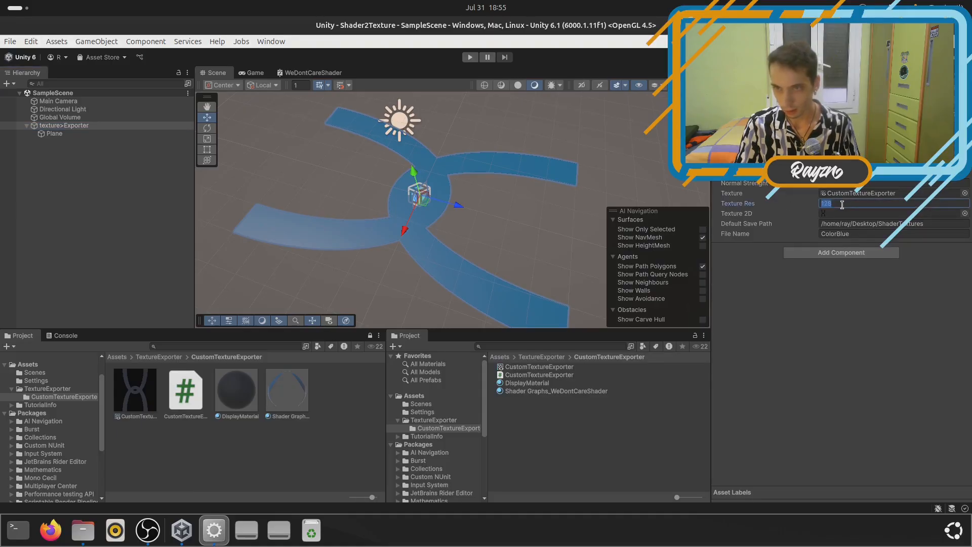
type("5")
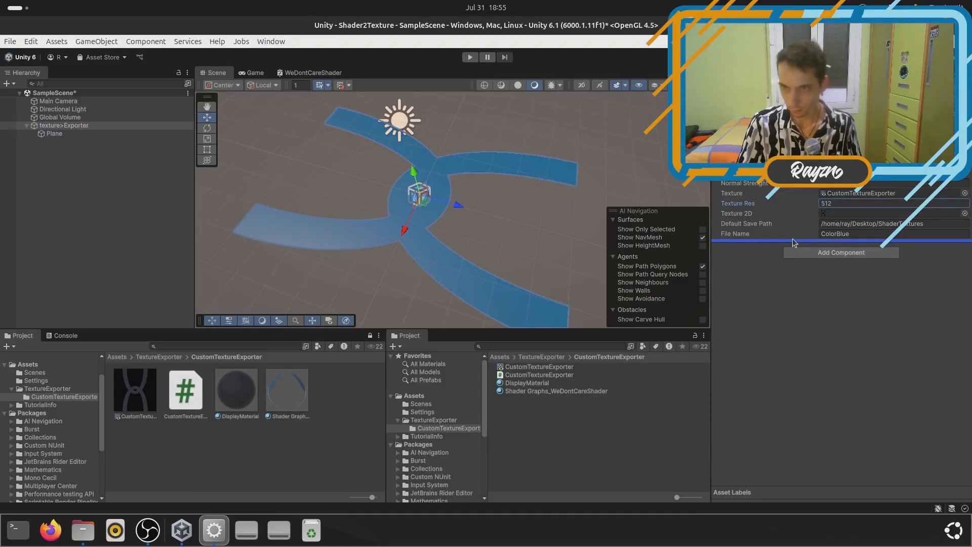
left_click(866, 234)
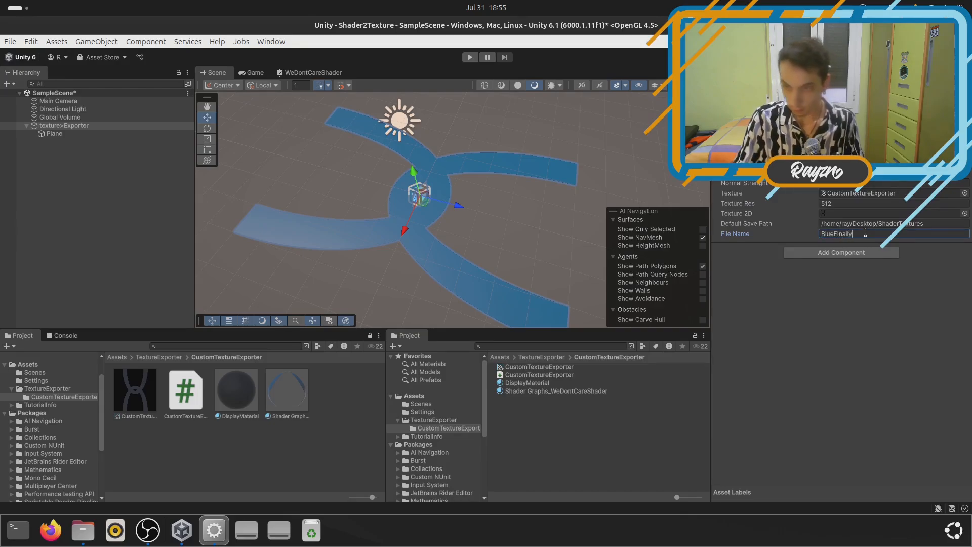
Run SetTextureSize and SaveTexture on the texture>Exporter object's exporter component
right_click(799, 154)
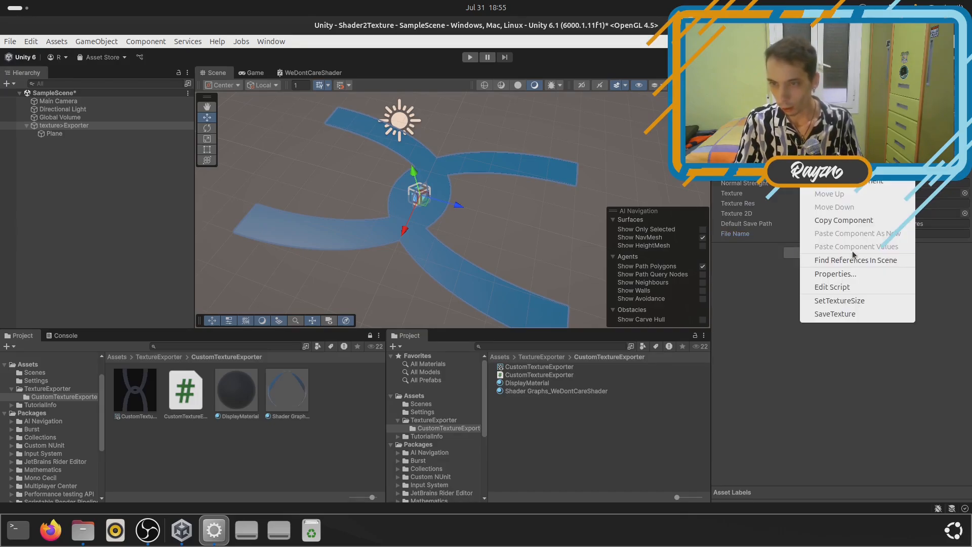
left_click(835, 304)
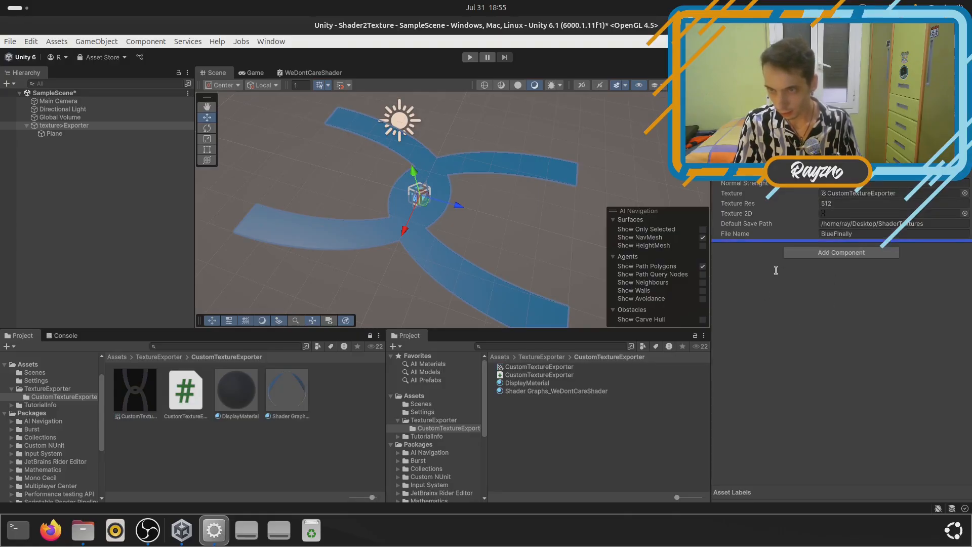
right_click(799, 154)
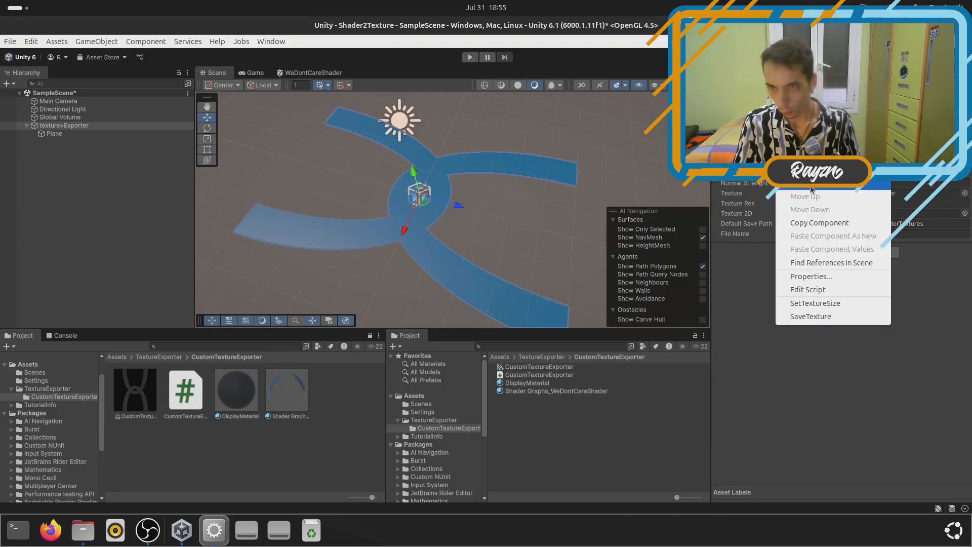
left_click(809, 316)
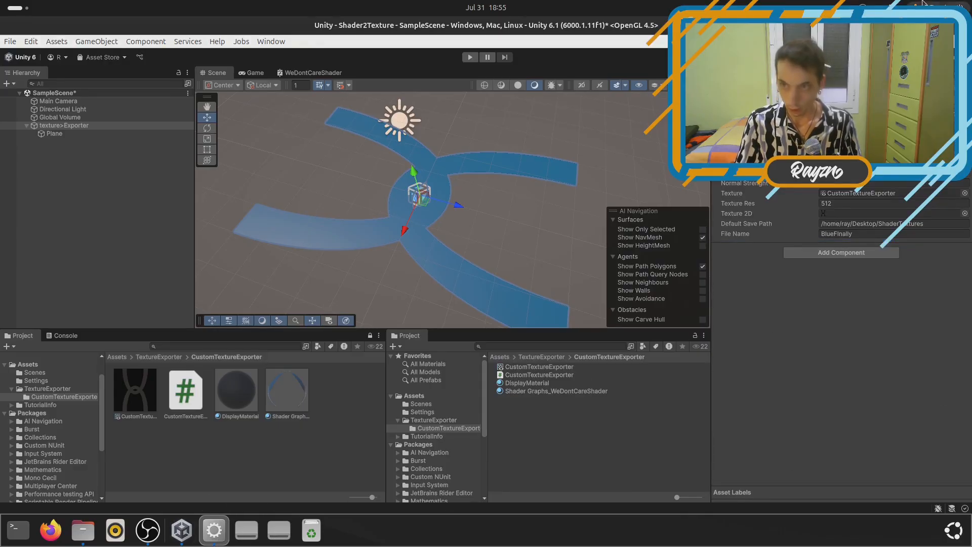
Switch to Files, open BlueFInally.png from the ShaderTextures folder, inspect it with its rotation changed, and close the image
left_click(83, 530)
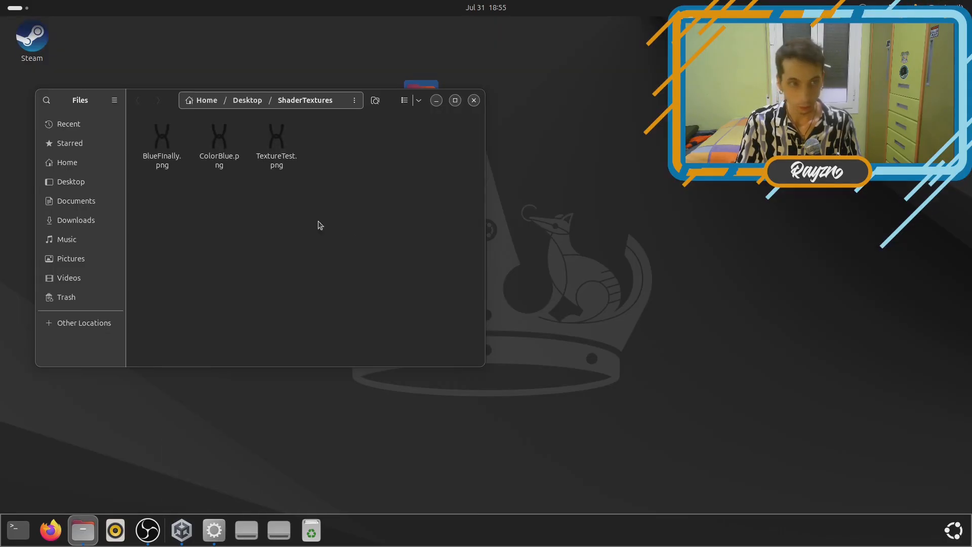
double_click(161, 144)
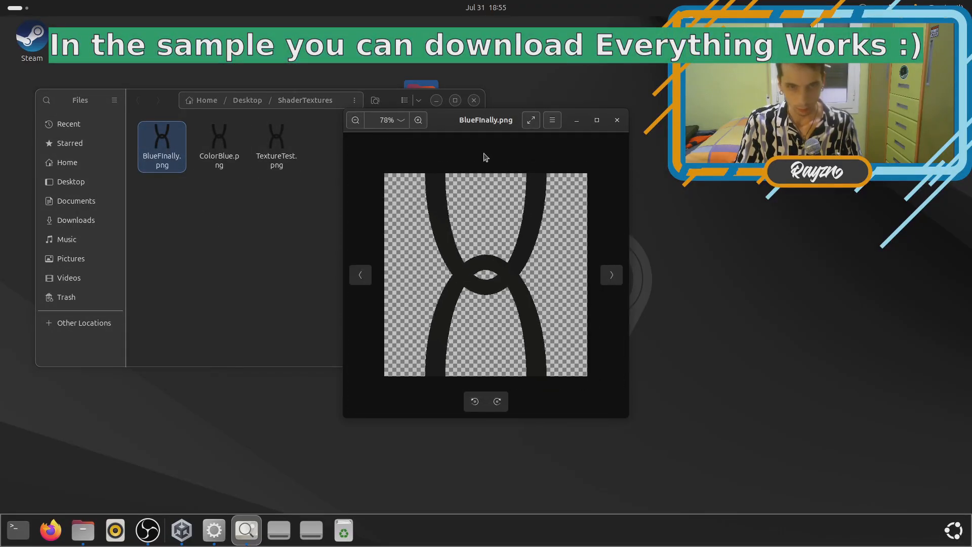
left_click(498, 401)
left_click(478, 403)
left_click(490, 407)
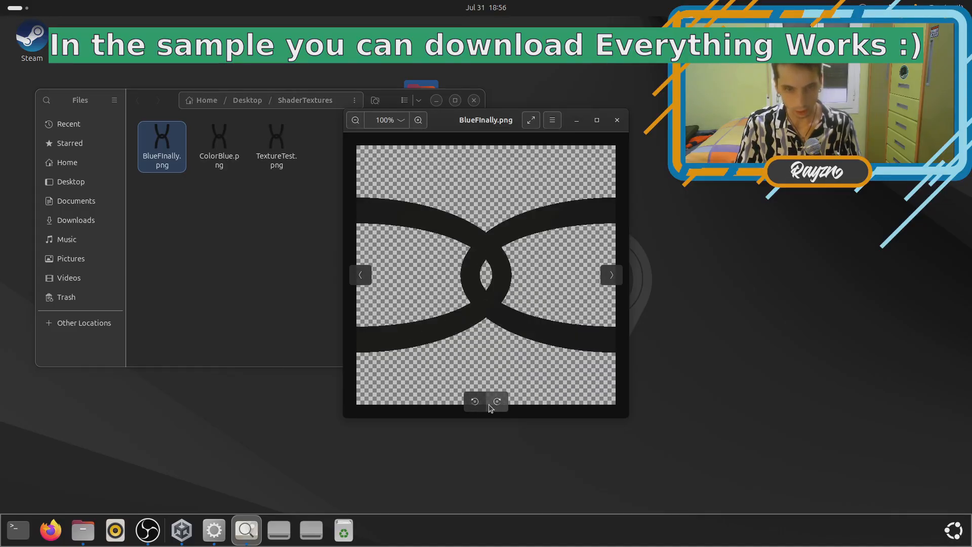
left_click(617, 120)
left_click(597, 286)
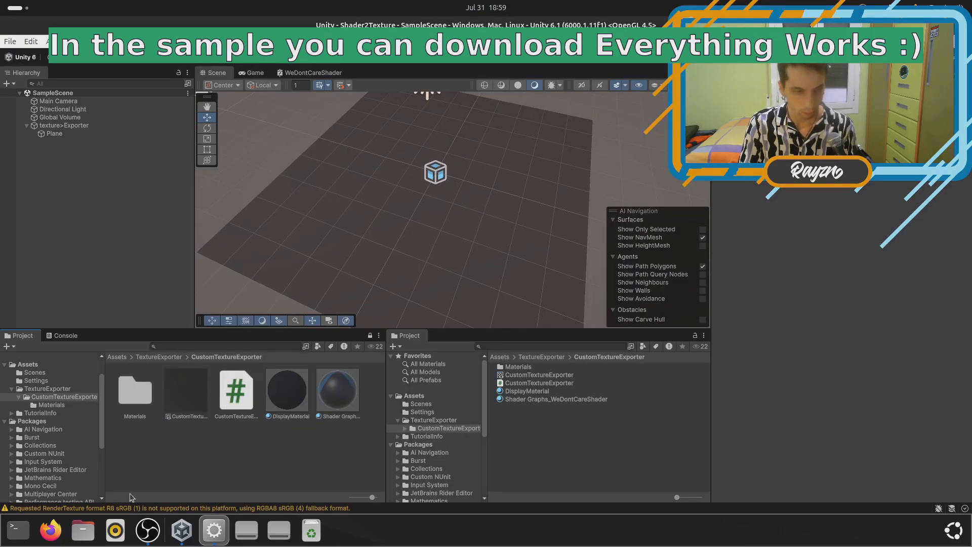
left_click(147, 530)
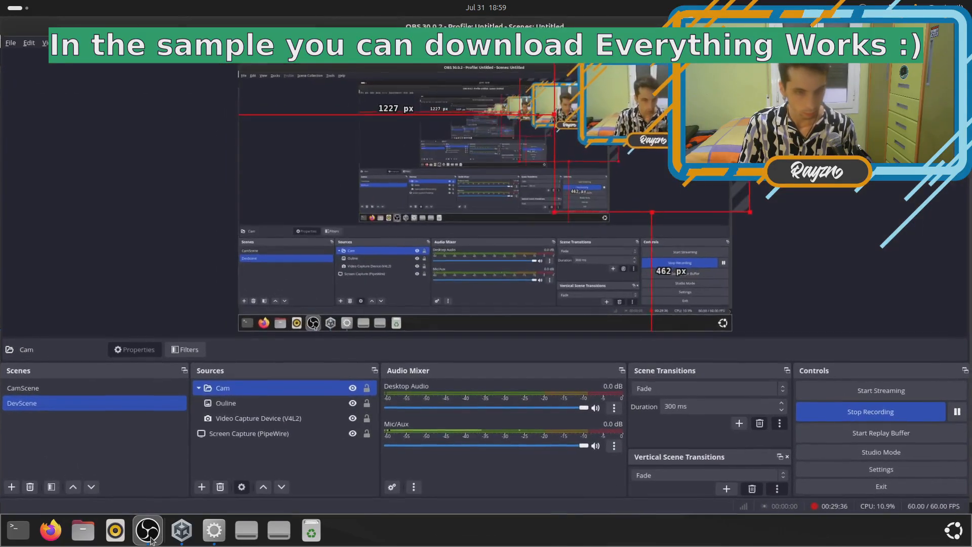
left_click(23, 387)
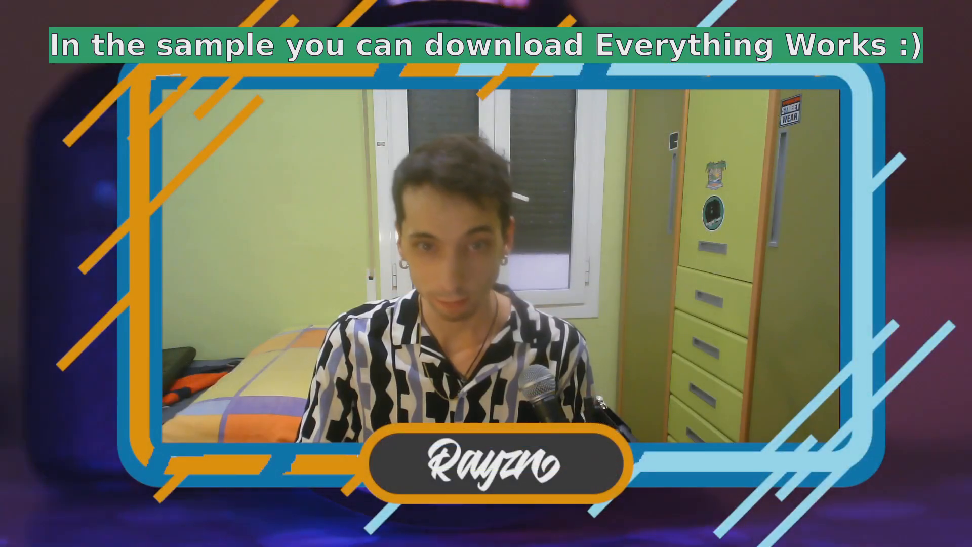